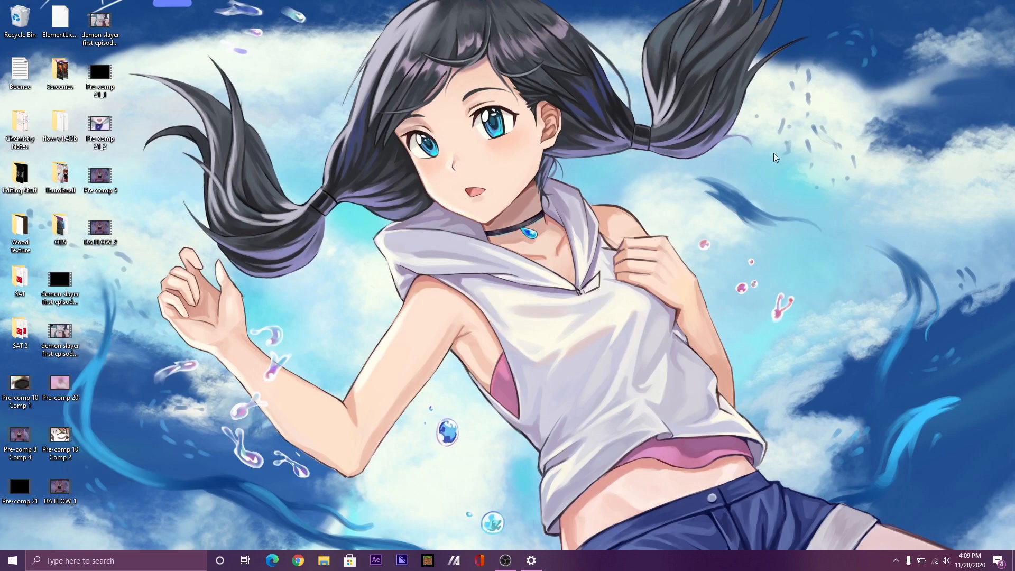
# Open After Effects in a maximized window and create a new composition with its width set to 1080 px.
pyautogui.click(376, 564)
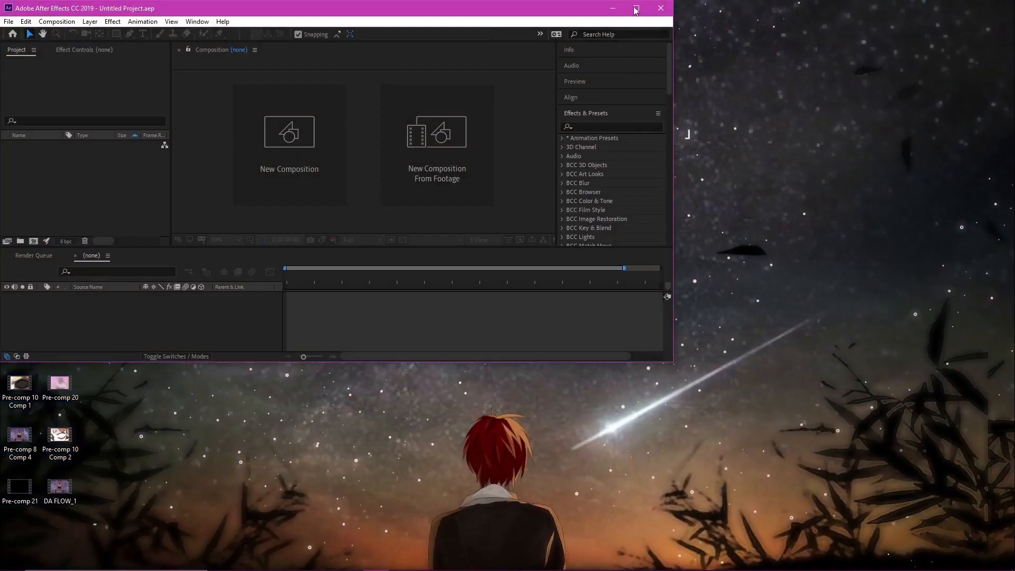
pyautogui.click(636, 6)
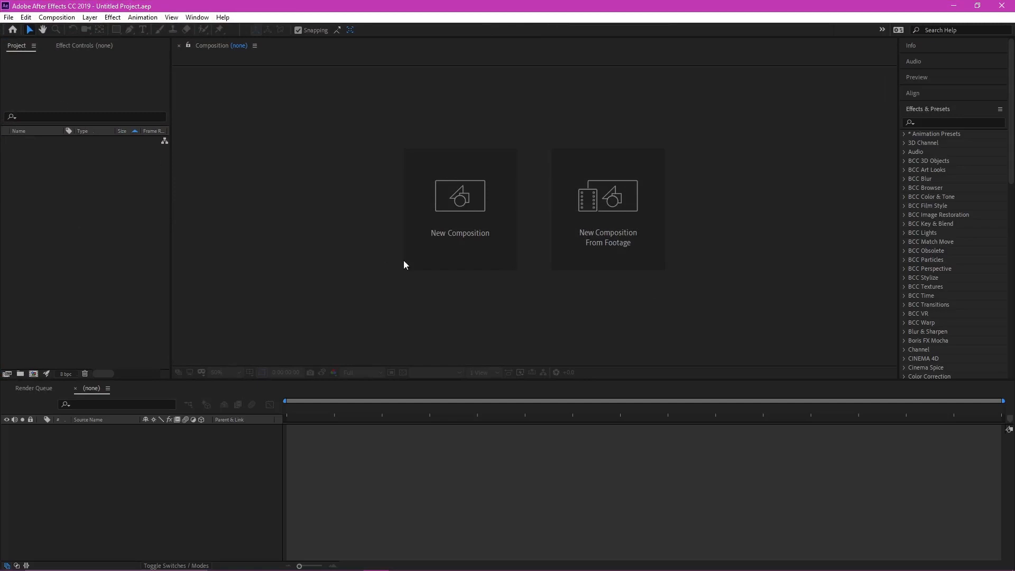
pyautogui.click(438, 250)
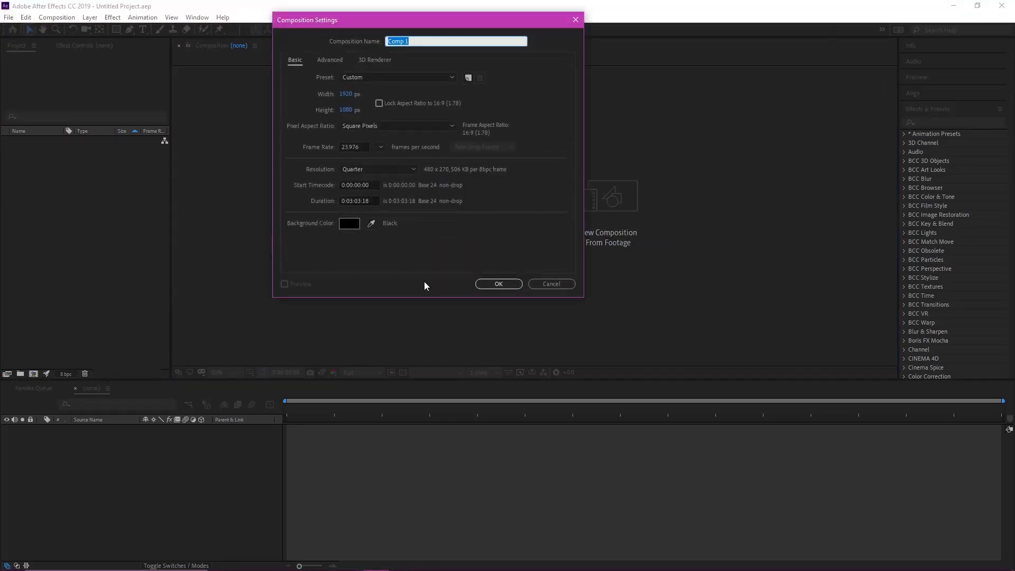
pyautogui.click(346, 94)
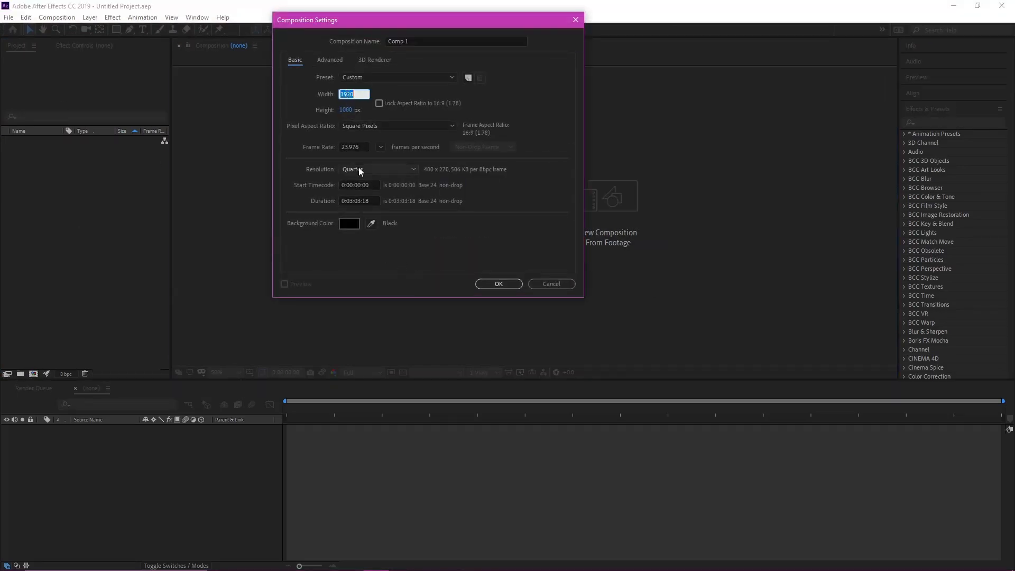
pyautogui.write('1080')
pyautogui.click(553, 113)
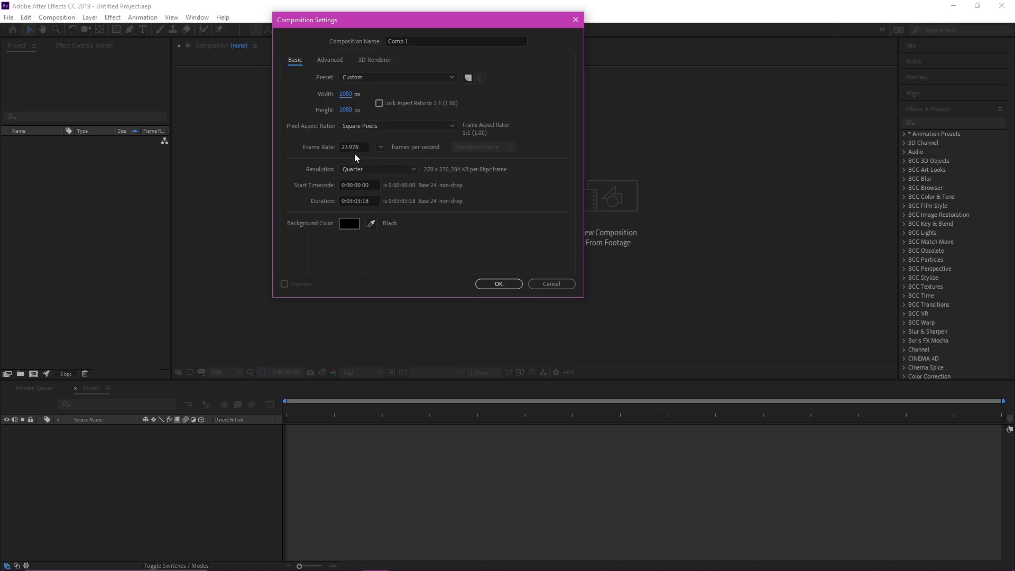
pyautogui.click(498, 285)
# Import the video file Pancreas - (93).mp4 into the project and add it to Comp 1.
pyautogui.rightClick(51, 306)
pyautogui.moveTo(94, 350)
pyautogui.click(255, 350)
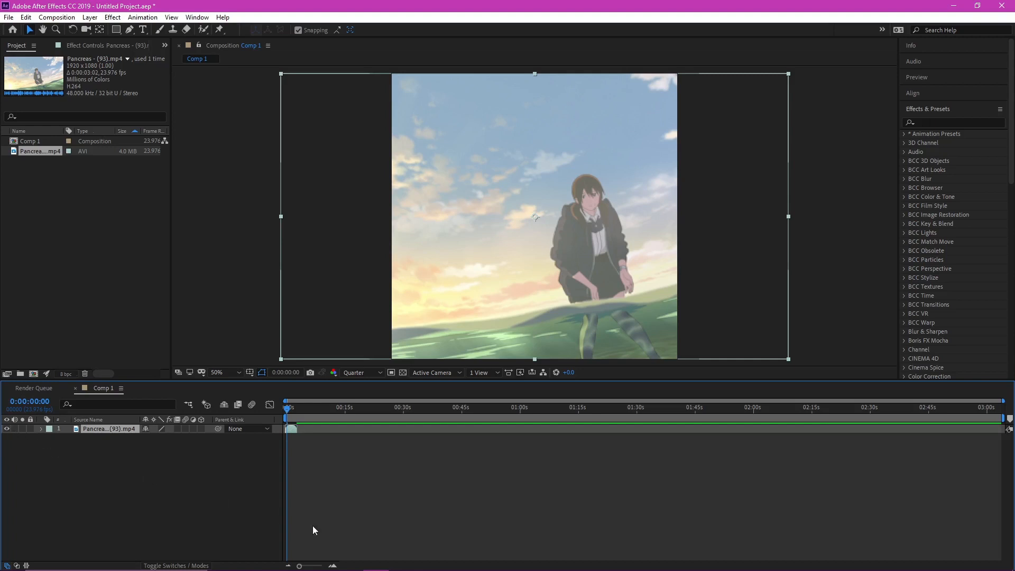
# Pre-compose the Pancreas clip layer, moving all attributes into the new composition.
pyautogui.click(333, 566)
pyautogui.click(333, 566)
pyautogui.click(334, 566)
pyautogui.moveTo(291, 429); pyautogui.dragTo(302, 432)
pyautogui.rightClick(303, 430)
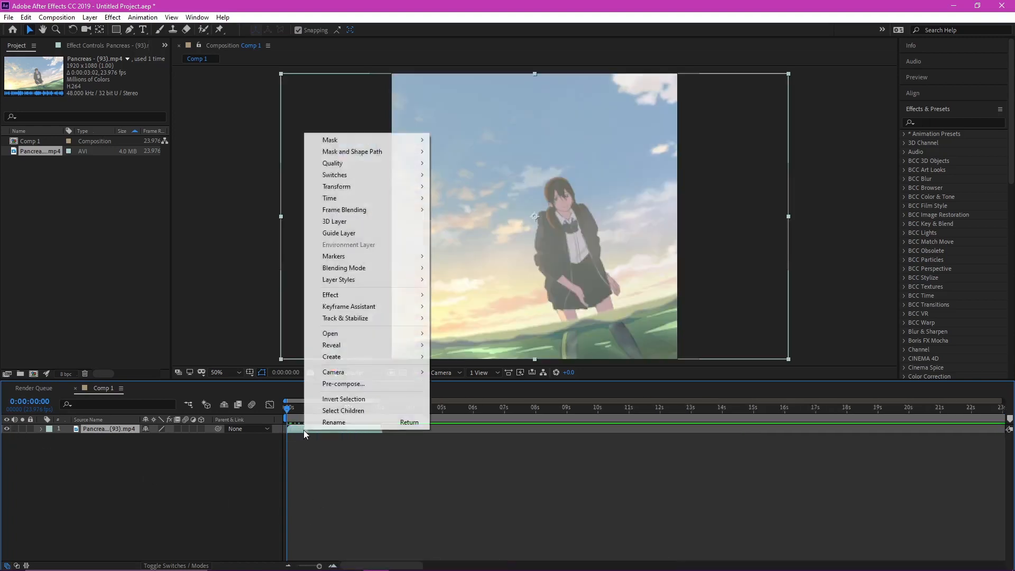
pyautogui.click(341, 384)
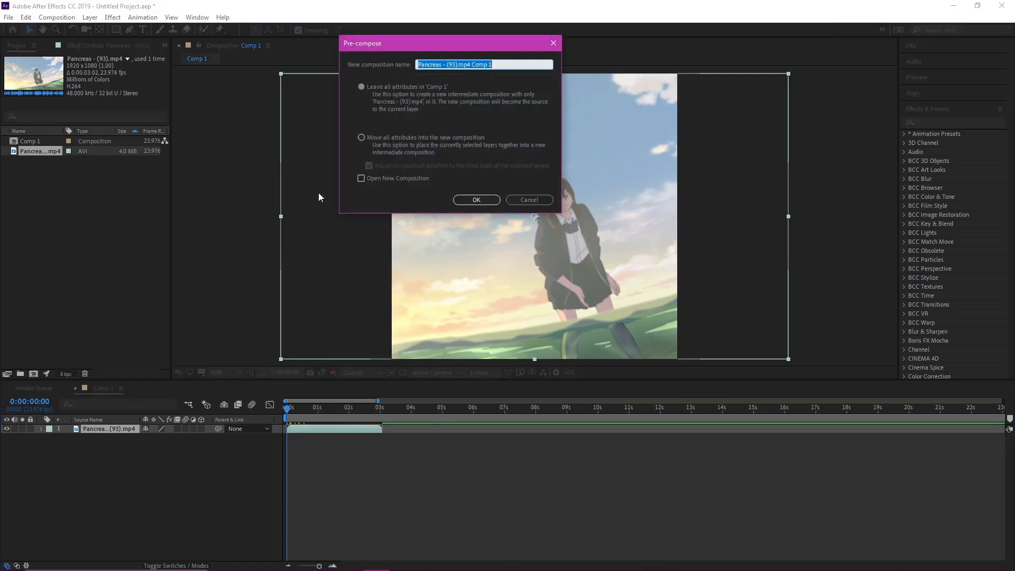
pyautogui.click(362, 137)
pyautogui.click(465, 201)
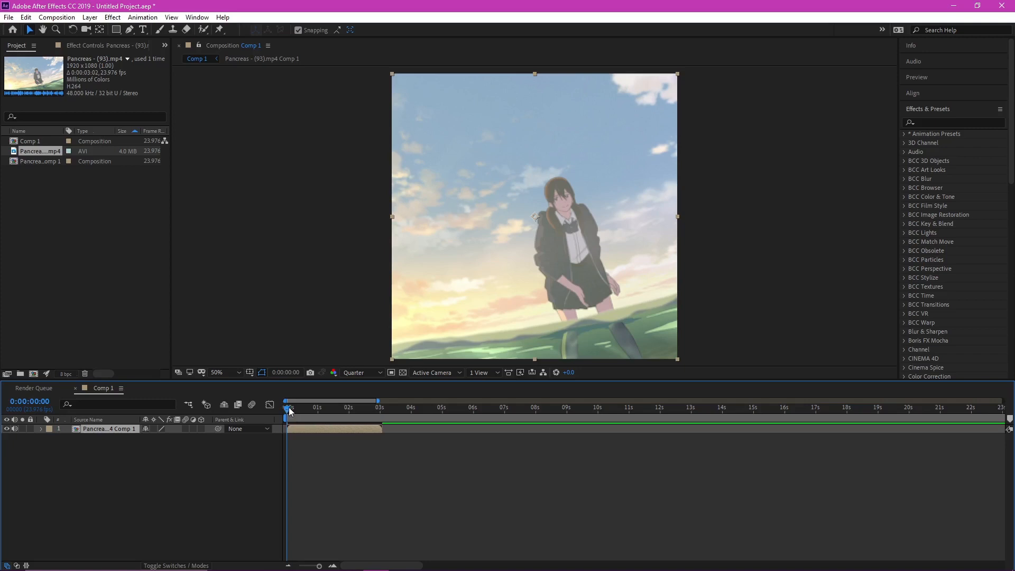
# Add a Scale keyframe of 350% to the pre-composed layer at 0:00:00:00.
pyautogui.press('s')
pyautogui.press('s')
pyautogui.press('s')
pyautogui.click(68, 439)
pyautogui.click(157, 437)
pyautogui.write('3')
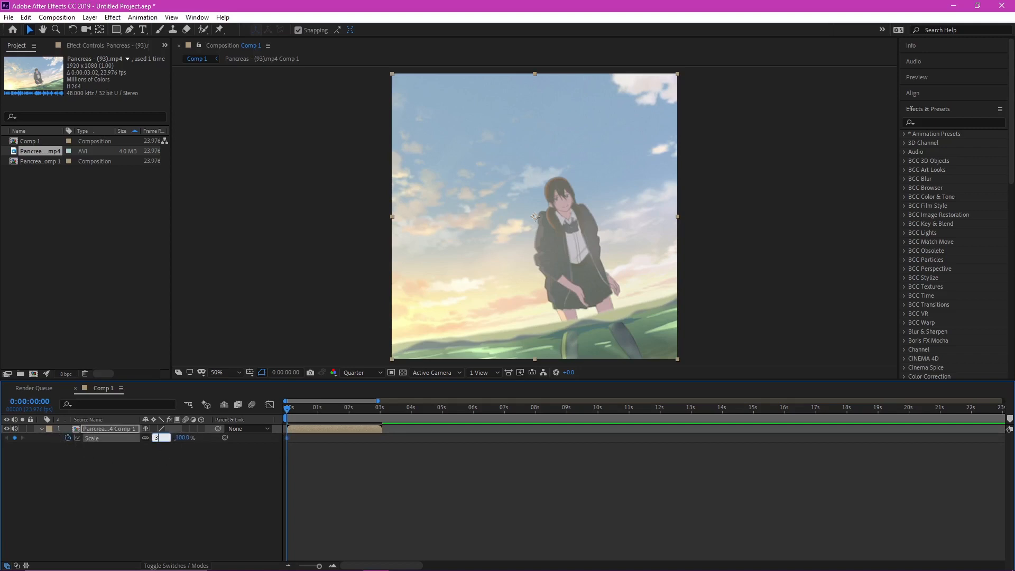
pyautogui.write('50')
pyautogui.click(164, 499)
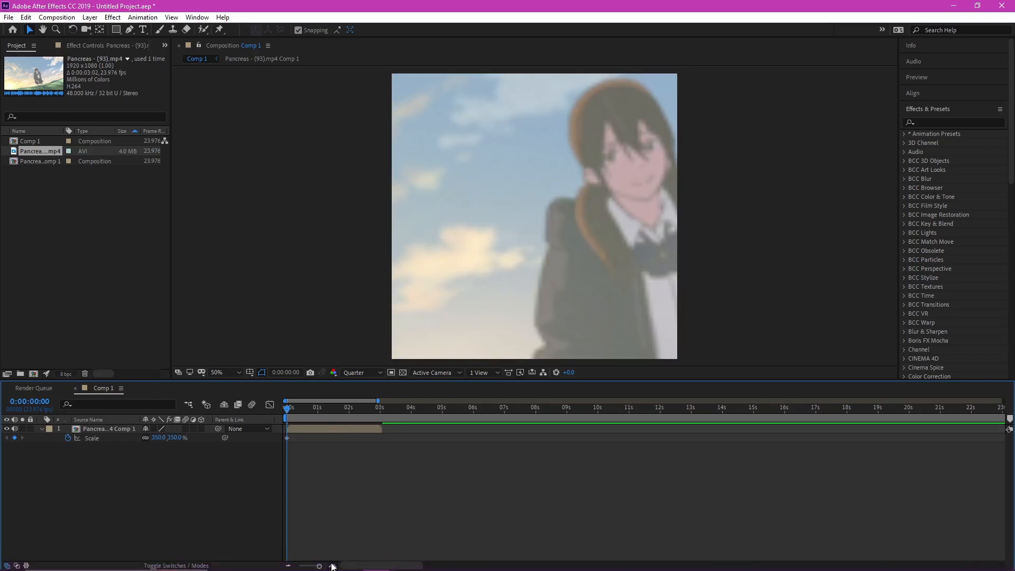
# Add a second Scale keyframe of 100% to the pre-composed layer at 0:00:01:10.
pyautogui.click(332, 566)
pyautogui.moveTo(402, 409); pyautogui.dragTo(461, 430)
pyautogui.click(160, 439)
pyautogui.write('1')
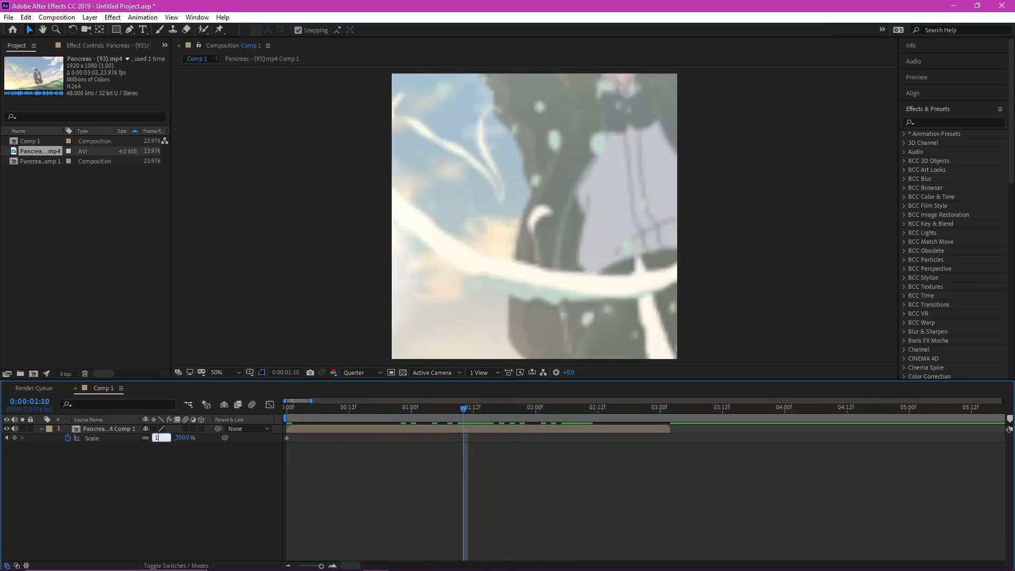
pyautogui.write('00')
# Ease both Scale keyframes and shape their value curve to fall steeply at the start and level off gradually.
pyautogui.click(97, 436)
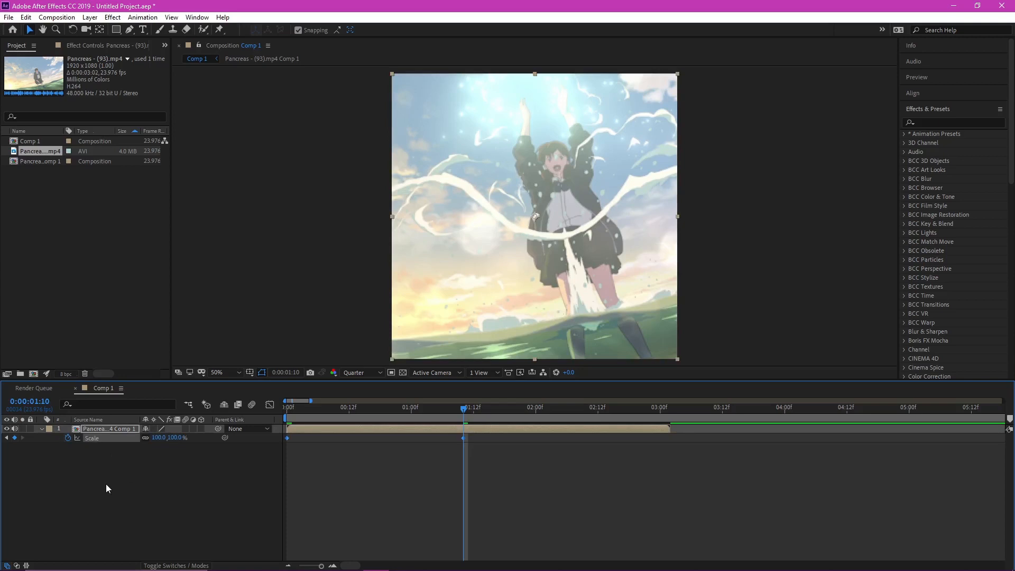
pyautogui.click(269, 406)
pyautogui.moveTo(357, 455); pyautogui.dragTo(272, 417)
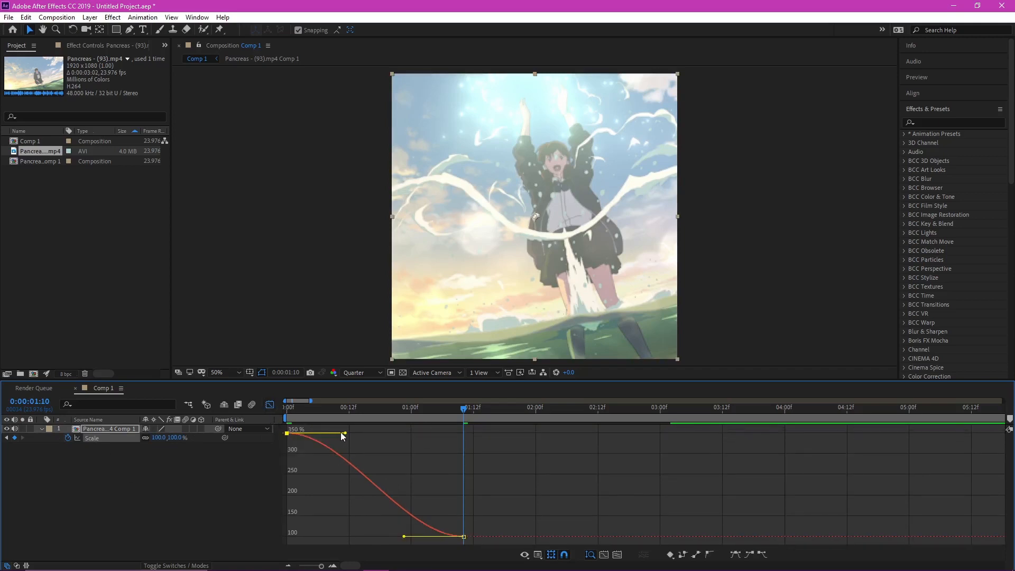
pyautogui.moveTo(346, 433); pyautogui.dragTo(240, 531)
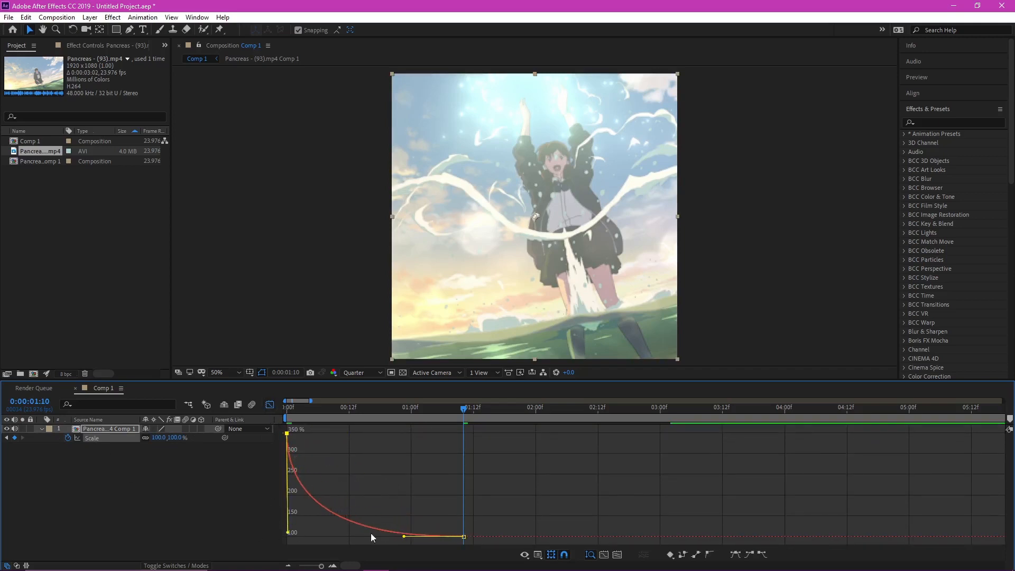
pyautogui.moveTo(404, 539); pyautogui.dragTo(291, 540)
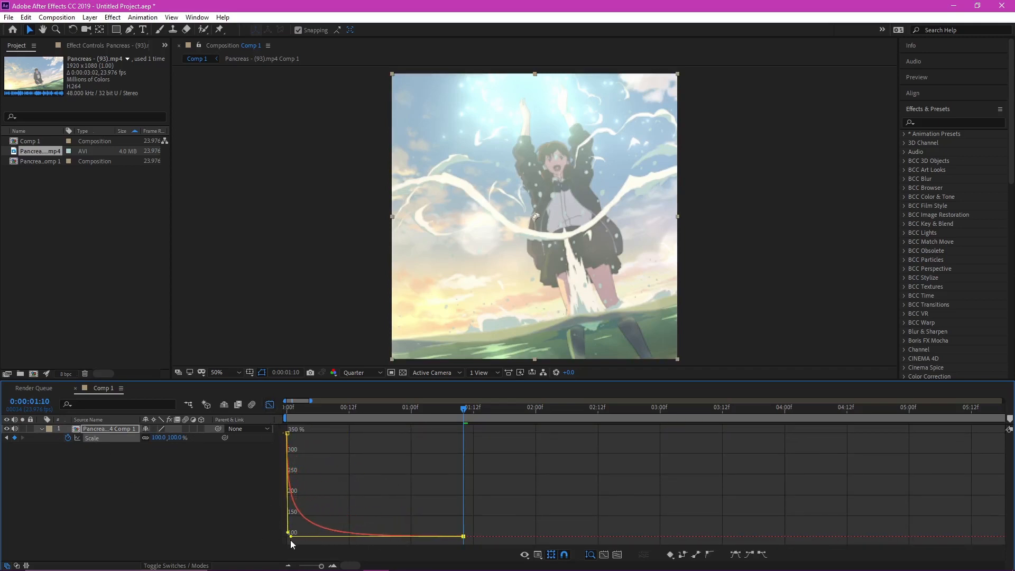
pyautogui.click(333, 566)
pyautogui.click(333, 565)
pyautogui.moveTo(337, 410); pyautogui.dragTo(234, 429)
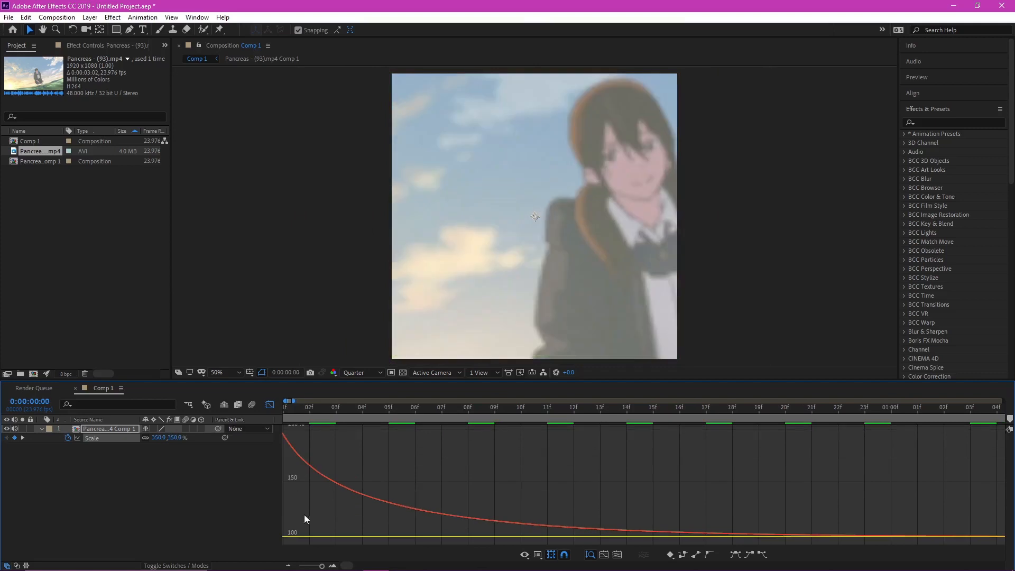
pyautogui.click(289, 565)
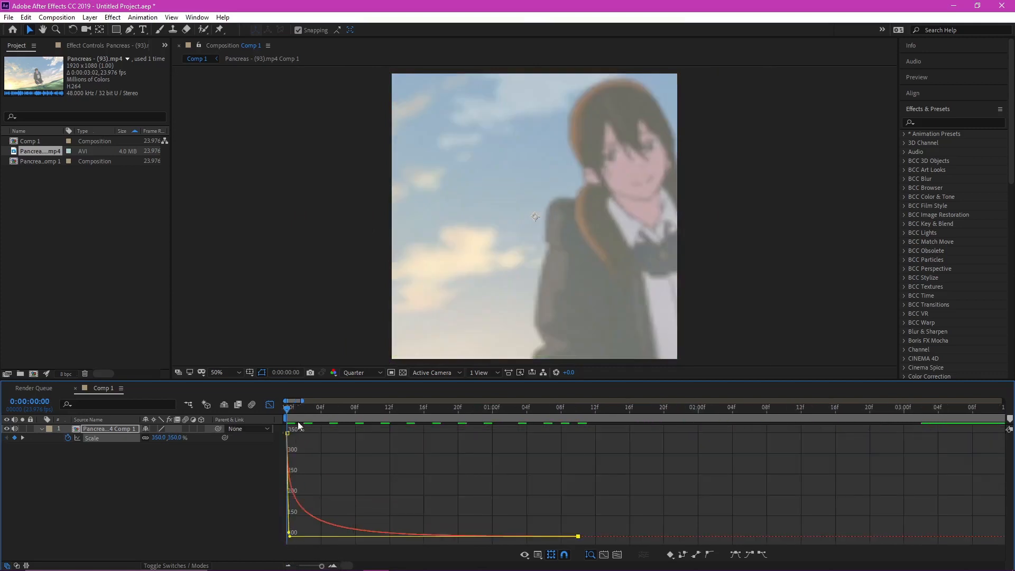
pyautogui.click(333, 566)
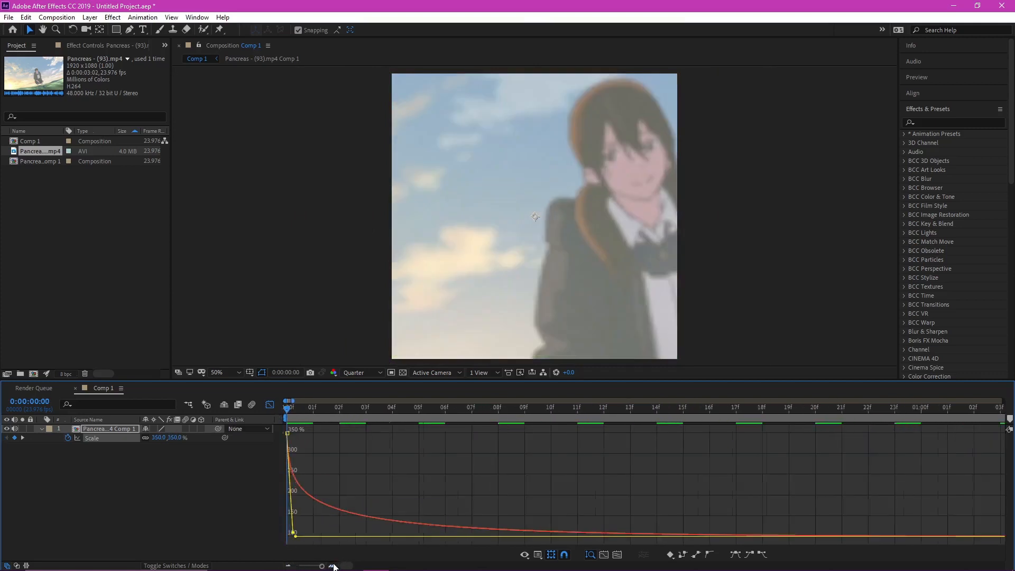
pyautogui.click(270, 404)
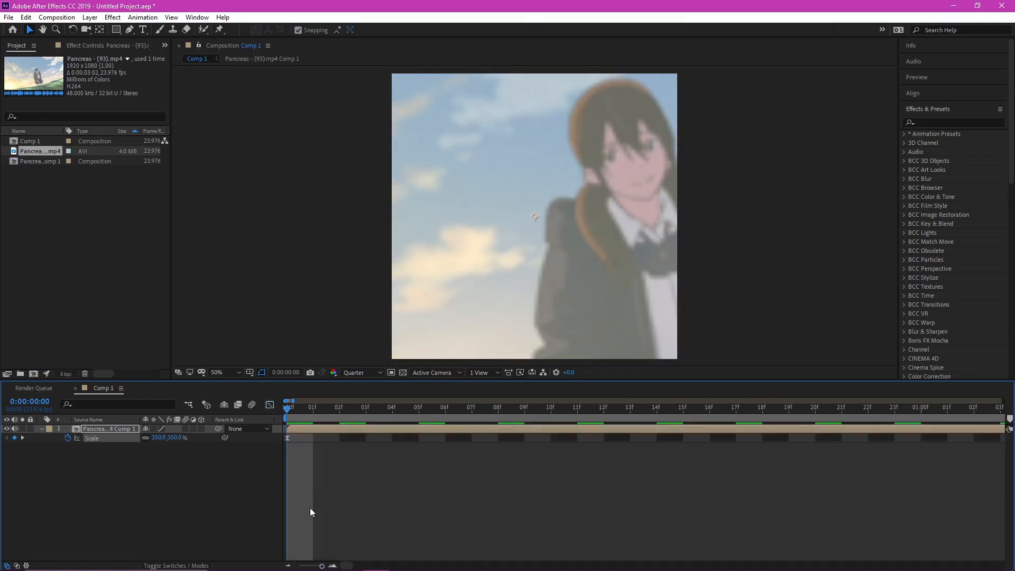
# Move the ending Scale keyframe to 0:00:01:00 and trim the work area to end at that time.
pyautogui.click(289, 566)
pyautogui.press('space')
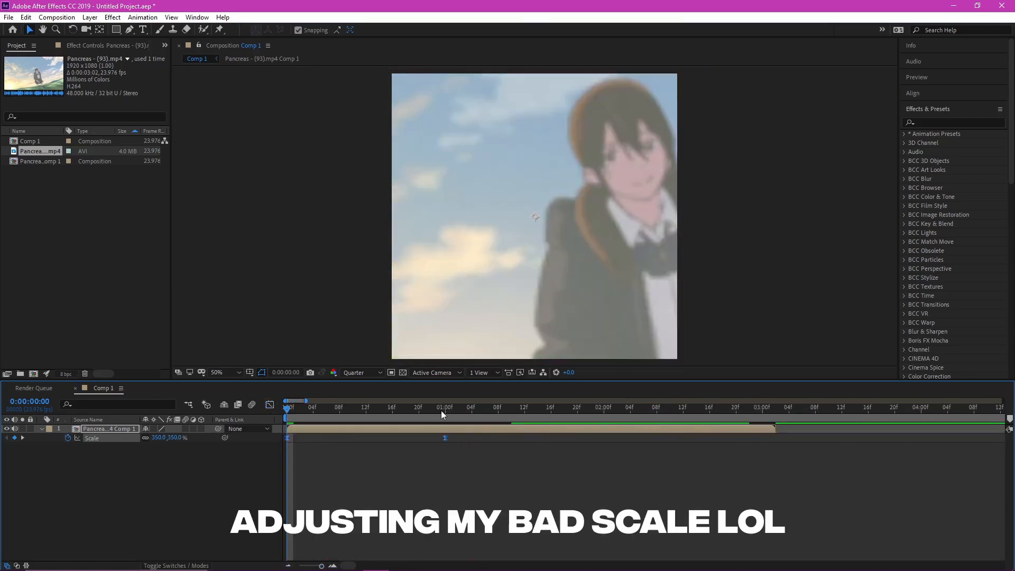
pyautogui.click(289, 566)
pyautogui.click(288, 566)
pyautogui.moveTo(1005, 419); pyautogui.dragTo(295, 456)
pyautogui.click(333, 566)
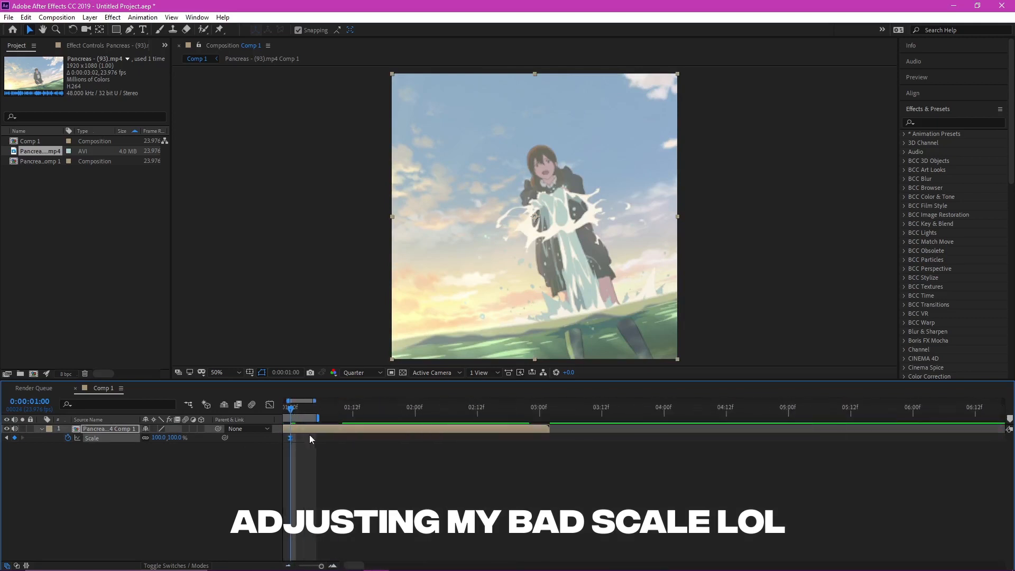
pyautogui.moveTo(317, 419); pyautogui.dragTo(297, 412)
pyautogui.press('Home')
# Readjust the starting handle of the Scale curve, and enable motion blur for the pre-composed layer and preview it.
pyautogui.click(270, 405)
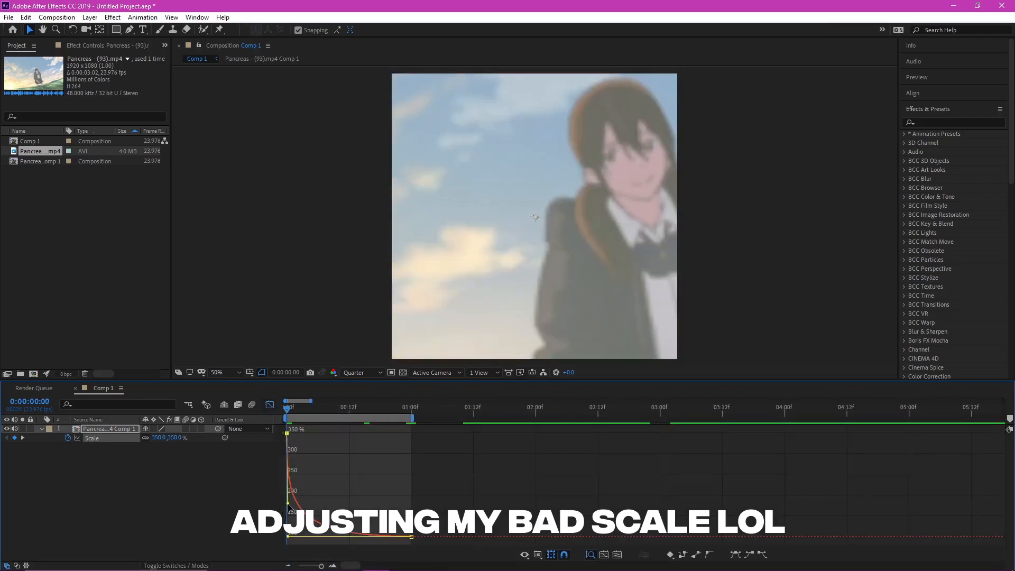
pyautogui.click(269, 405)
pyautogui.click(186, 429)
pyautogui.press('space')
pyautogui.press('space')
# Add a new adjustment layer above the pre-composed clip in Comp 1.
pyautogui.rightClick(281, 432)
pyautogui.moveTo(314, 441)
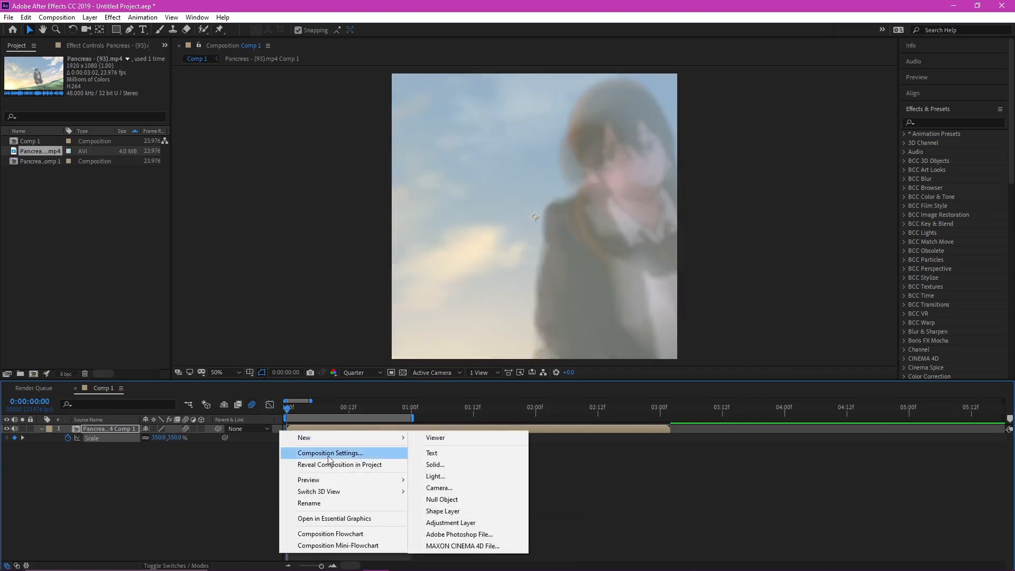
pyautogui.click(504, 519)
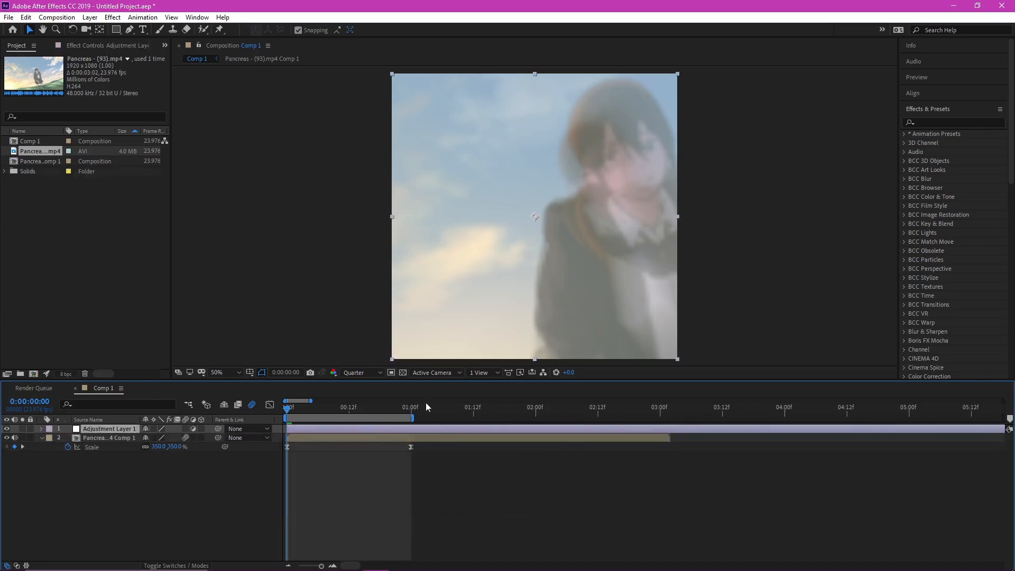
# Find the Distort effect Transform and apply it to the adjustment layer, clearing the effect search.
pyautogui.click(943, 122)
pyautogui.write('tr')
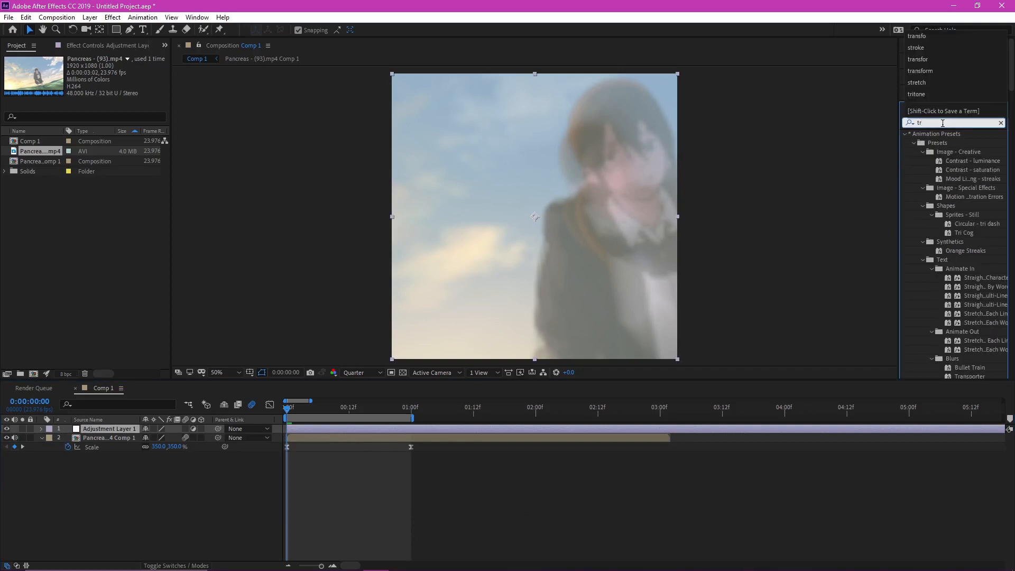
pyautogui.write('ansform')
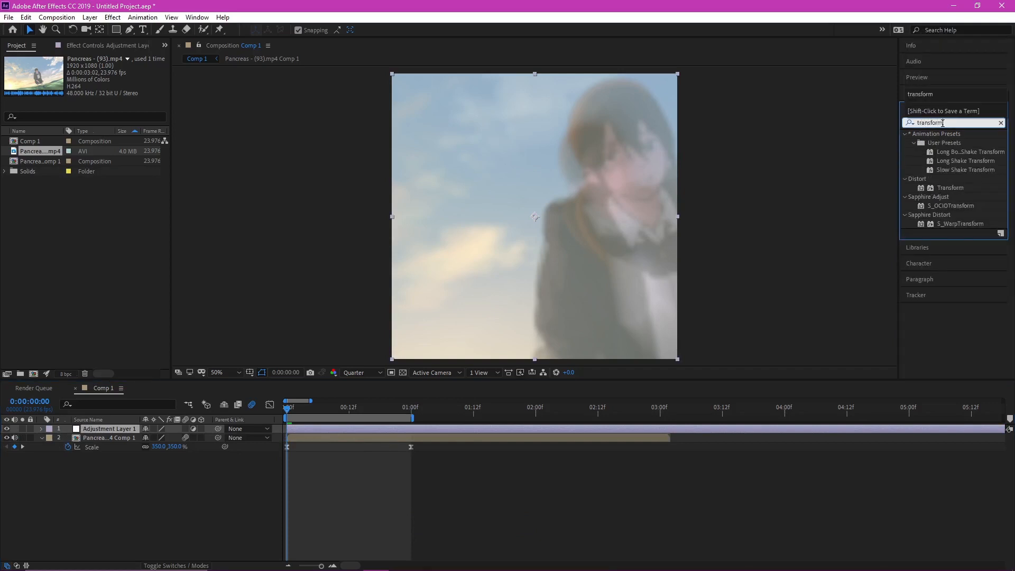
pyautogui.click(944, 188)
pyautogui.moveTo(944, 188); pyautogui.dragTo(361, 428)
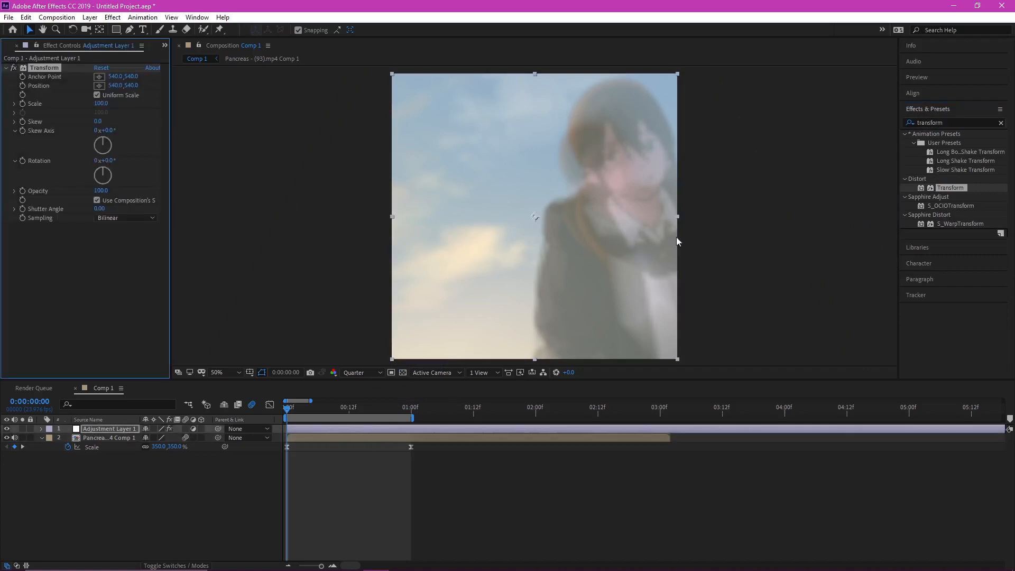
pyautogui.click(1001, 123)
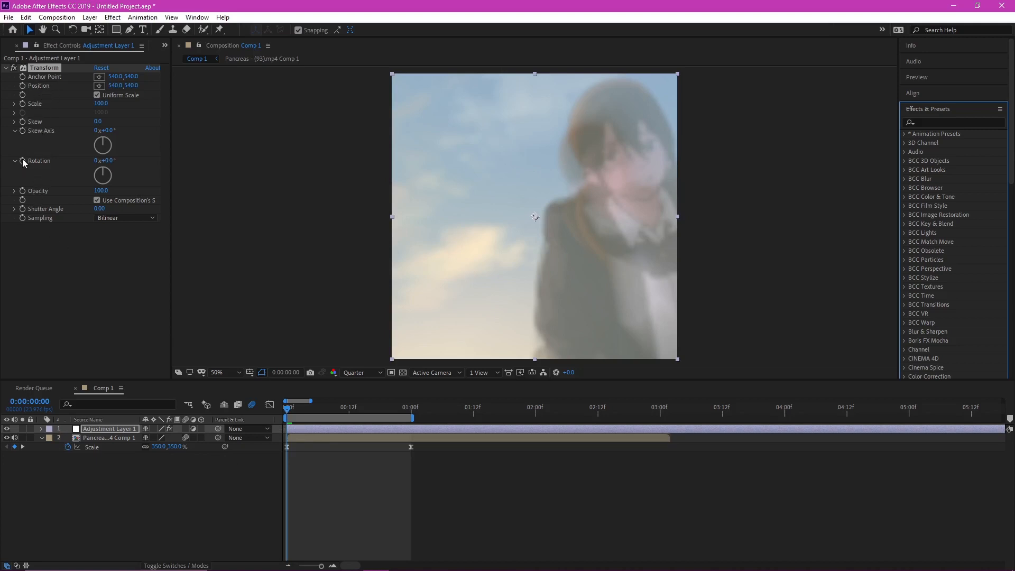
# Set starting keyframes for the Transform effect's Position and Rotation at 0:00:00:00 and reveal them in the timeline.
pyautogui.click(23, 87)
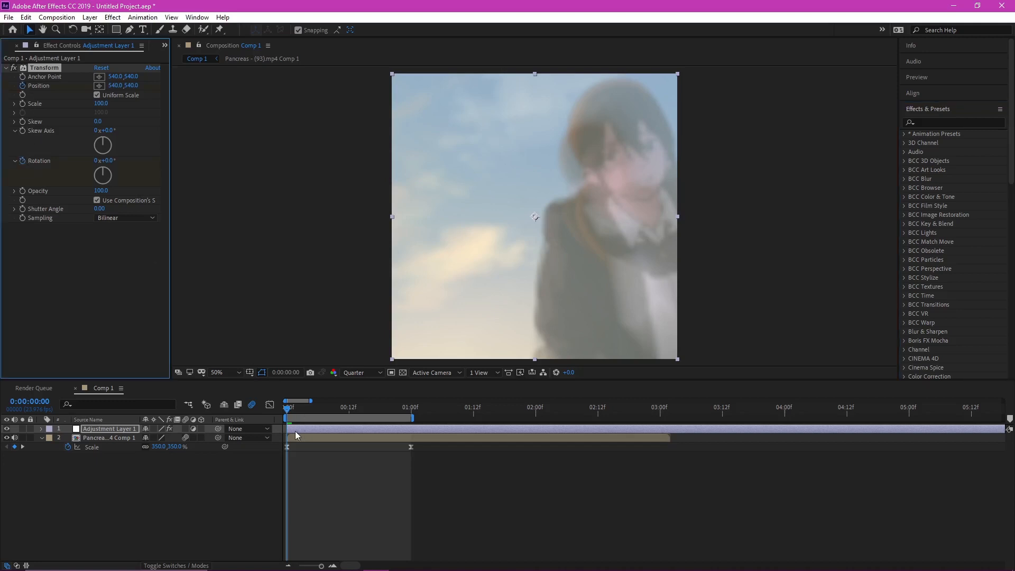
pyautogui.press('u')
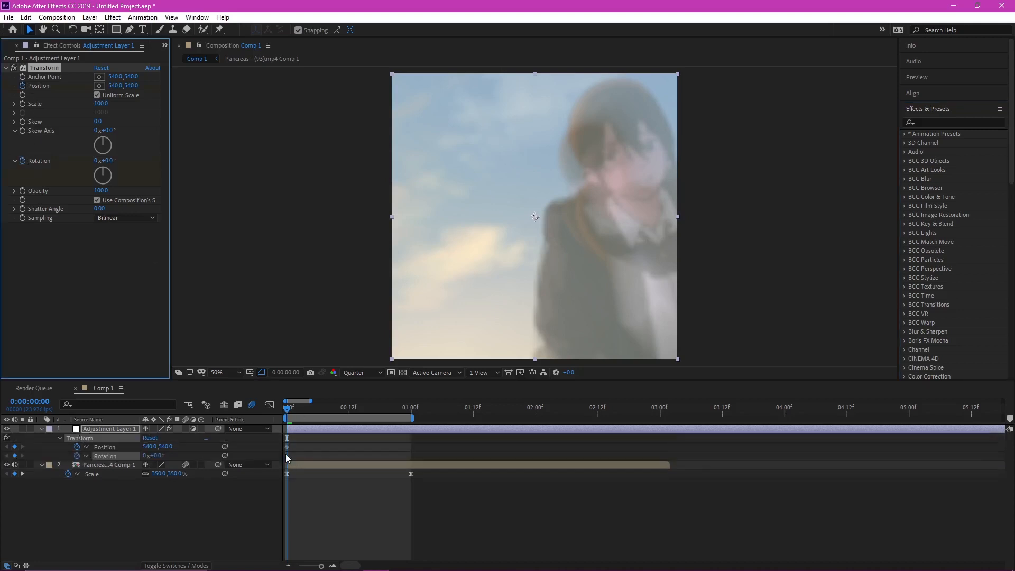
pyautogui.click(333, 565)
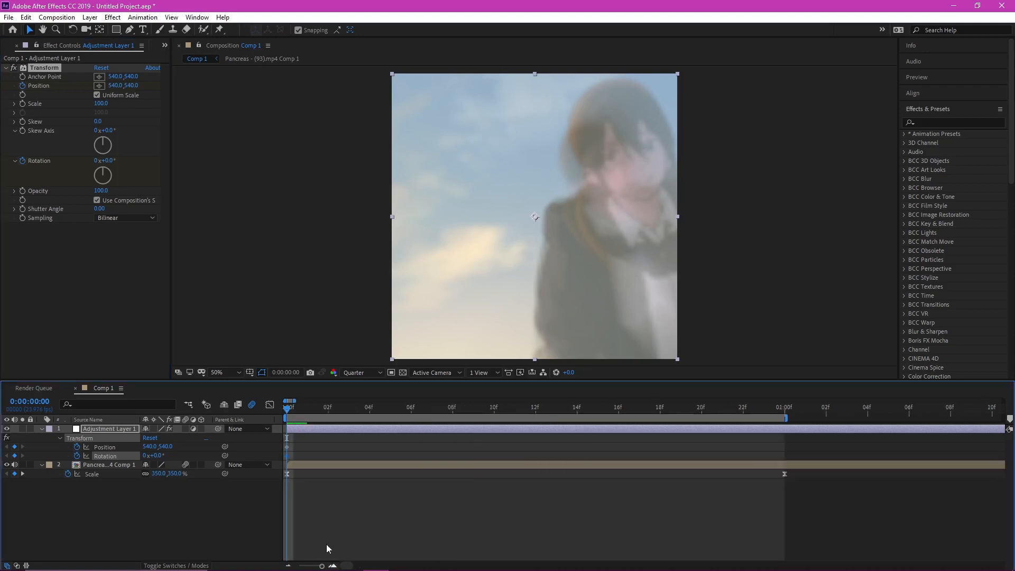
pyautogui.click(286, 446)
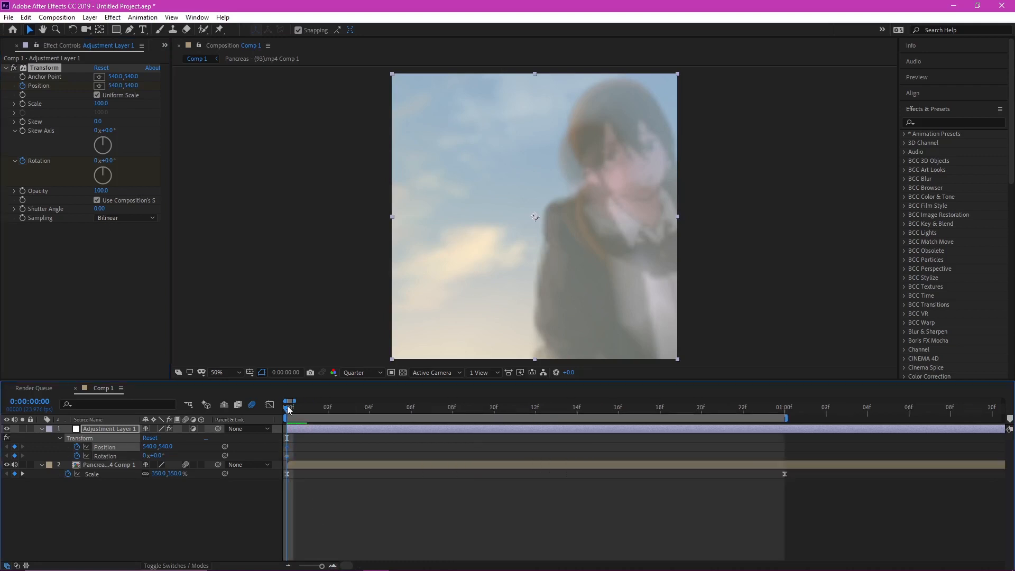
pyautogui.click(333, 566)
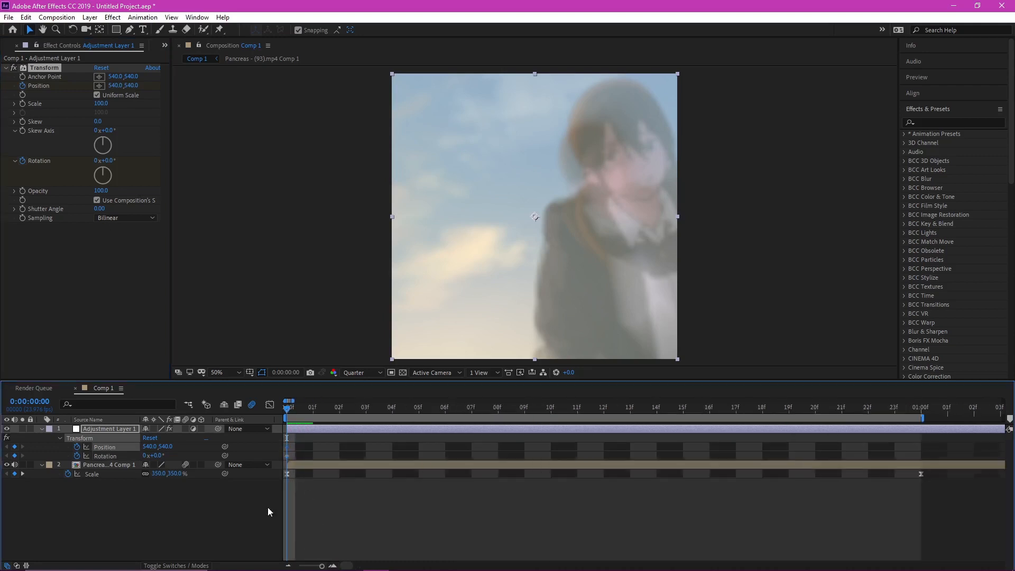
# Find the Motion Tile effect and apply it to the pre-composed clip layer.
pyautogui.click(302, 463)
pyautogui.click(943, 122)
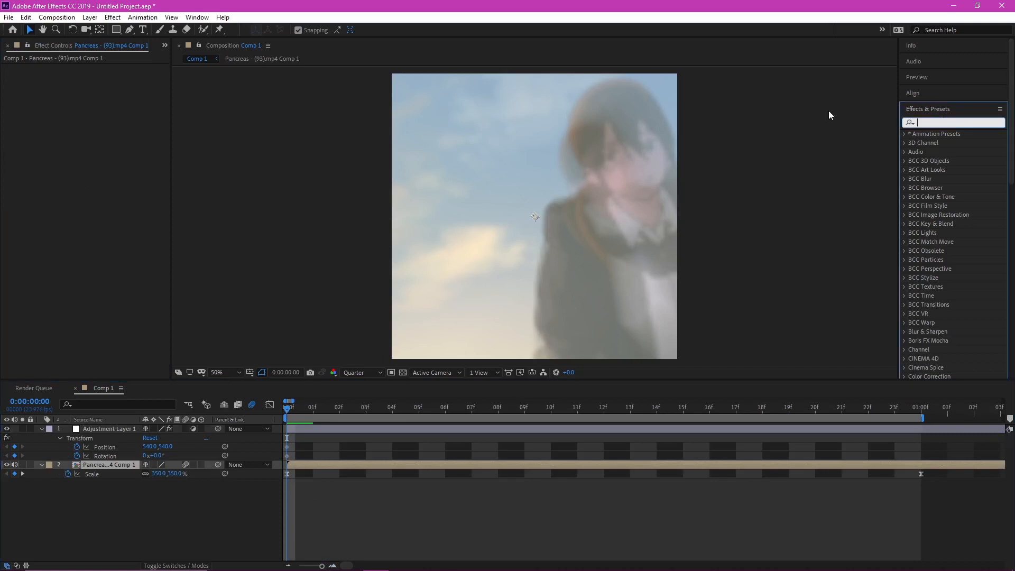
pyautogui.write('motion tile')
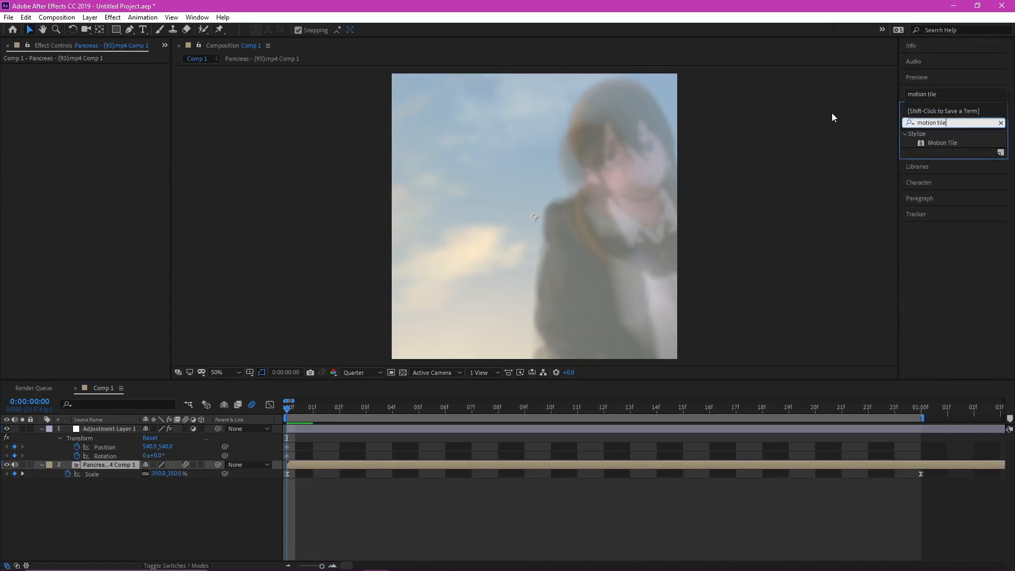
pyautogui.moveTo(961, 145); pyautogui.dragTo(335, 461)
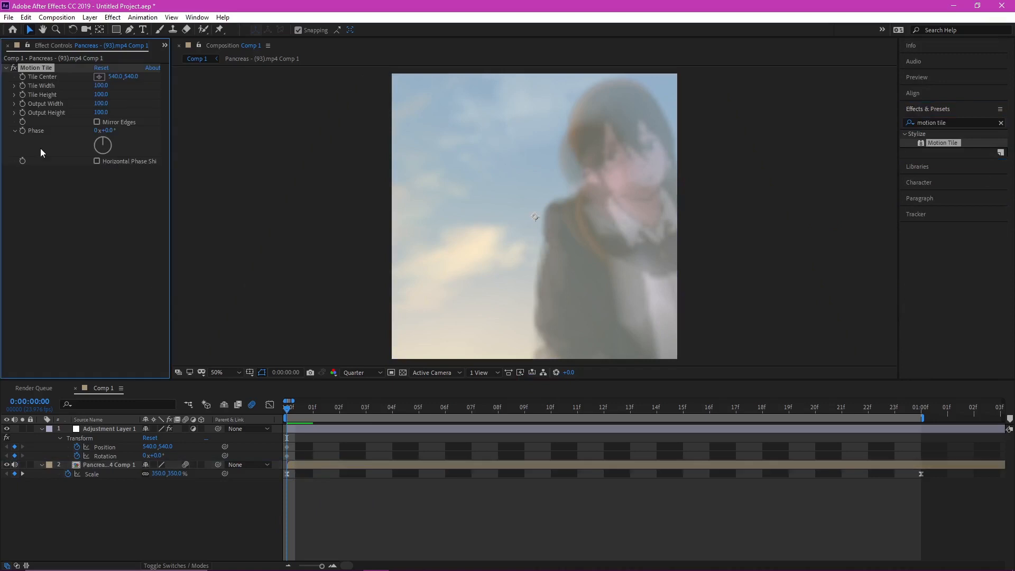
# Enable Mirror Edges for Motion Tile and set its Output Height and Output Width to 500.
pyautogui.click(96, 121)
pyautogui.click(101, 112)
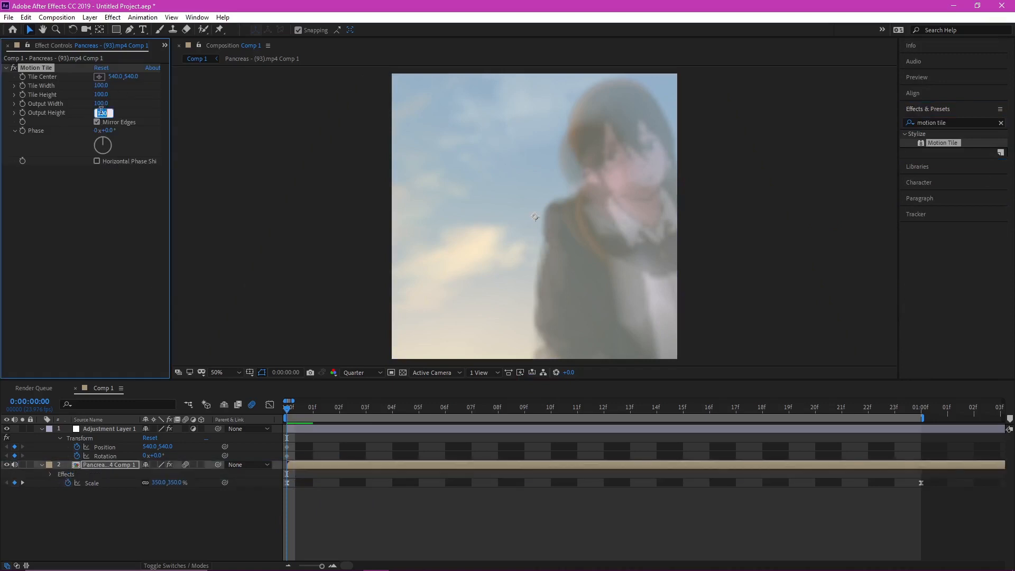
pyautogui.write('500')
pyautogui.click(102, 104)
pyautogui.write('500')
pyautogui.click(106, 274)
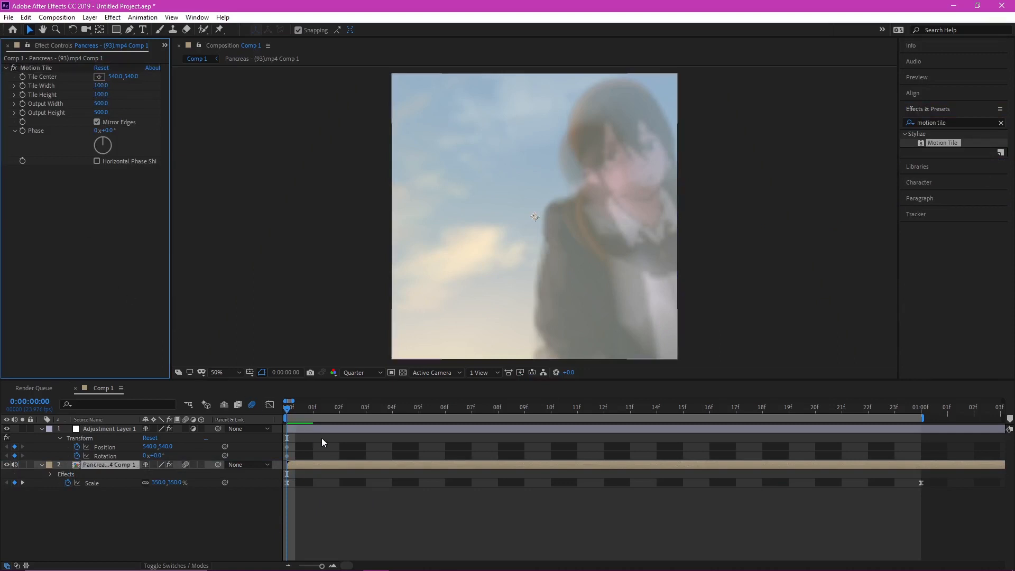
# Keyframe the adjustment layer's Transform Rotation at 25° on the first frame and 0° at frame 2.
pyautogui.click(313, 431)
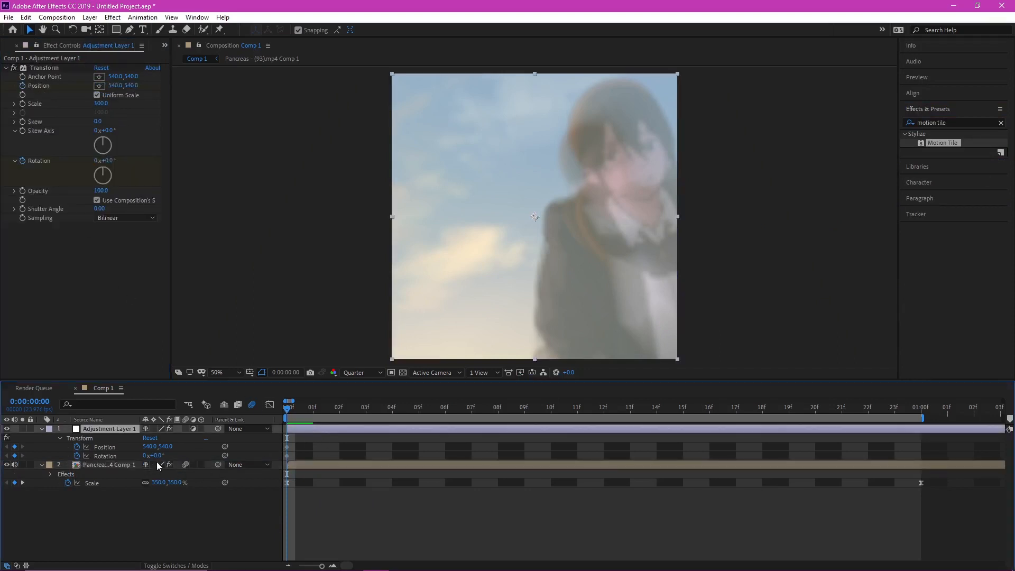
pyautogui.click(189, 456)
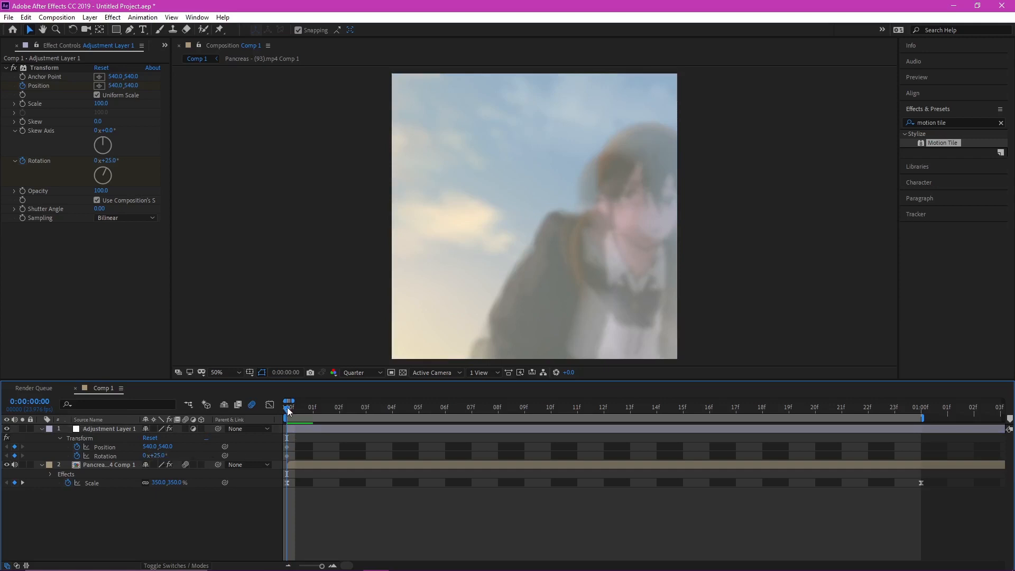
pyautogui.moveTo(287, 407); pyautogui.dragTo(340, 417)
pyautogui.click(156, 456)
pyautogui.write('0')
# Keyframe the adjustment layer's Transform Position at 540, 1036 on the first frame and 540, 540 at frame 1.
pyautogui.moveTo(293, 408); pyautogui.dragTo(284, 429)
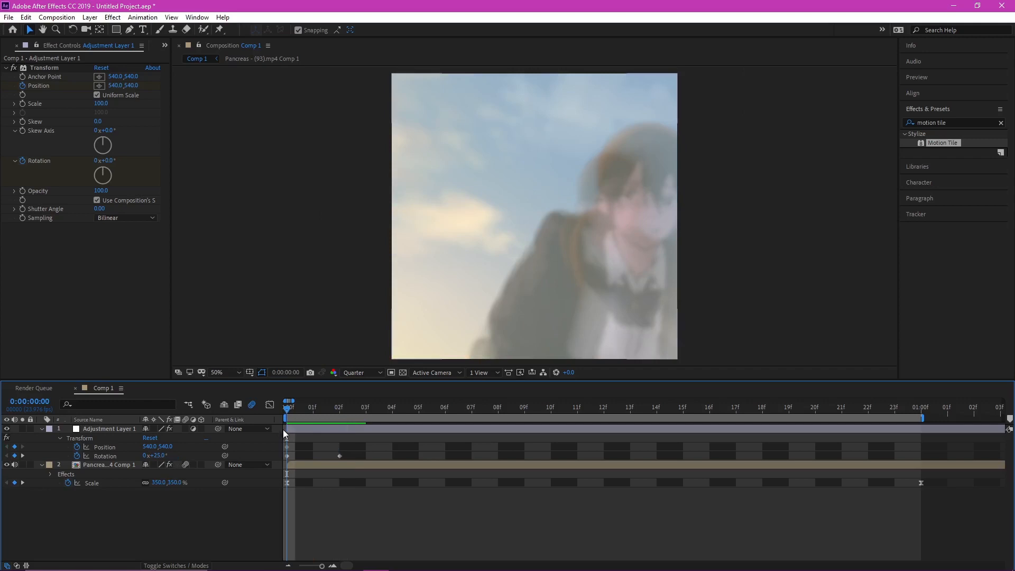
pyautogui.click(167, 446)
pyautogui.write('850')
pyautogui.press('Return')
pyautogui.moveTo(288, 407); pyautogui.dragTo(281, 436)
pyautogui.moveTo(166, 447); pyautogui.dragTo(312, 416)
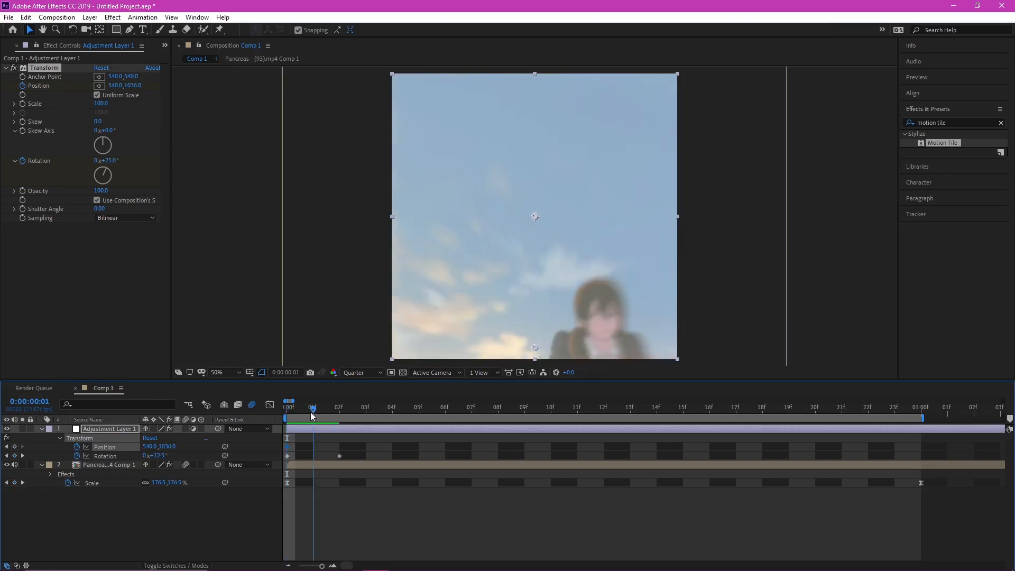
pyautogui.click(167, 446)
pyautogui.write('540')
pyautogui.press('Return')
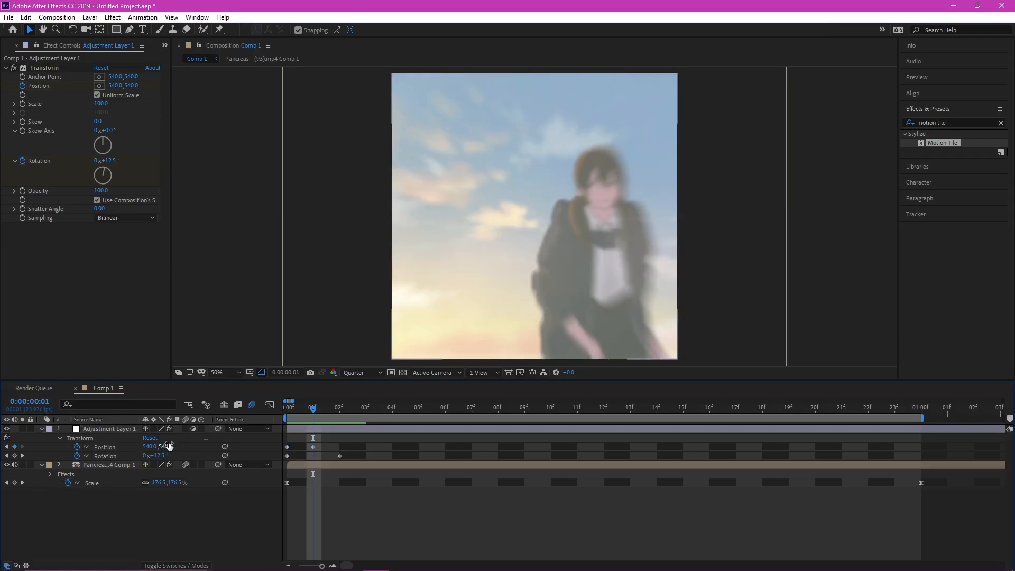
# Preview the position and rotation animation from the first frame.
pyautogui.click(291, 416)
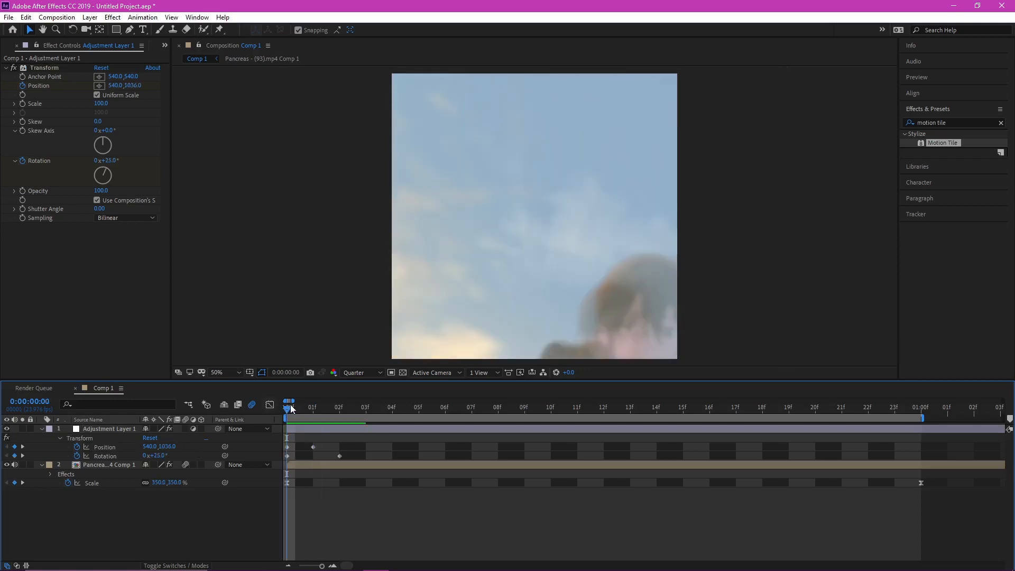
pyautogui.moveTo(287, 410); pyautogui.dragTo(273, 432)
pyautogui.press('space')
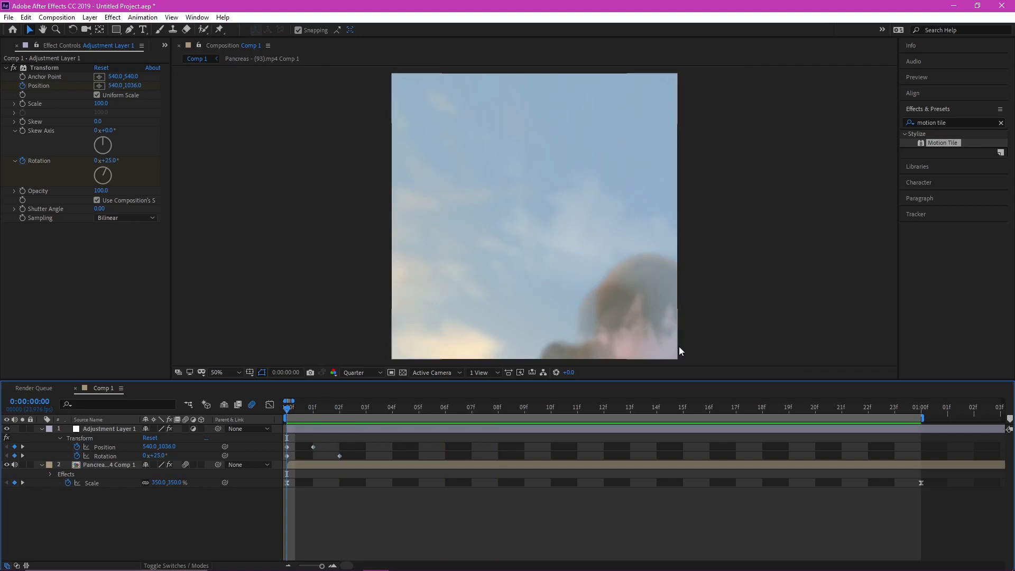
# Open the Bounce text file from the desktop, copy its whole expression, close it and return to After Effects.
pyautogui.click(947, 5)
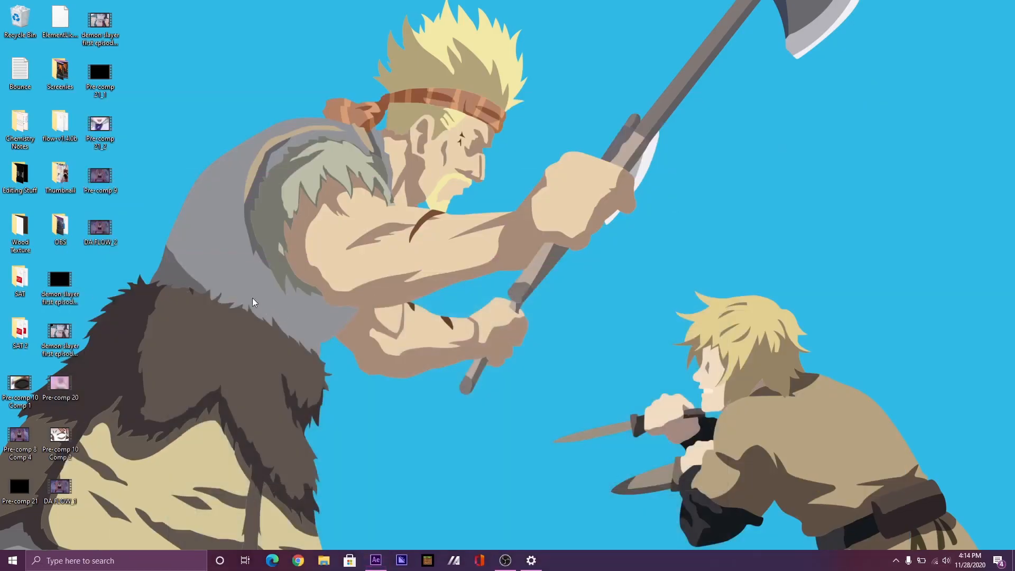
pyautogui.doubleClick(20, 70)
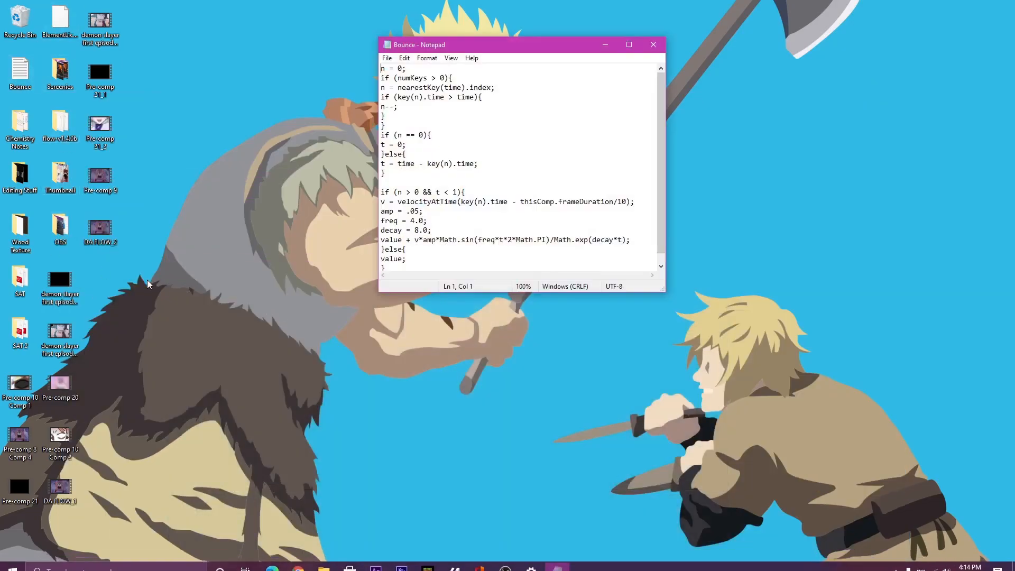
pyautogui.moveTo(381, 68); pyautogui.dragTo(525, 390)
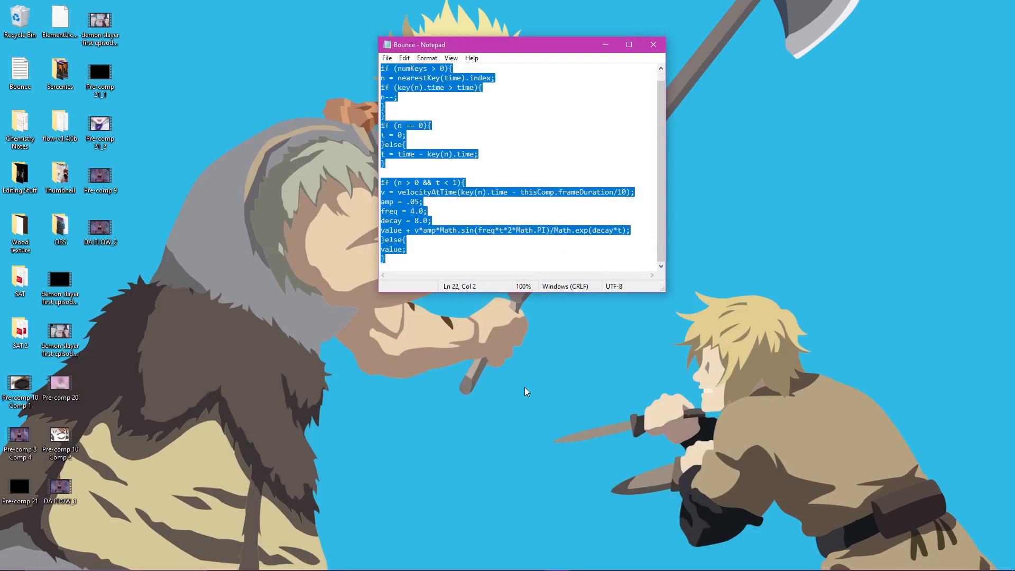
pyautogui.click(653, 44)
pyautogui.click(386, 561)
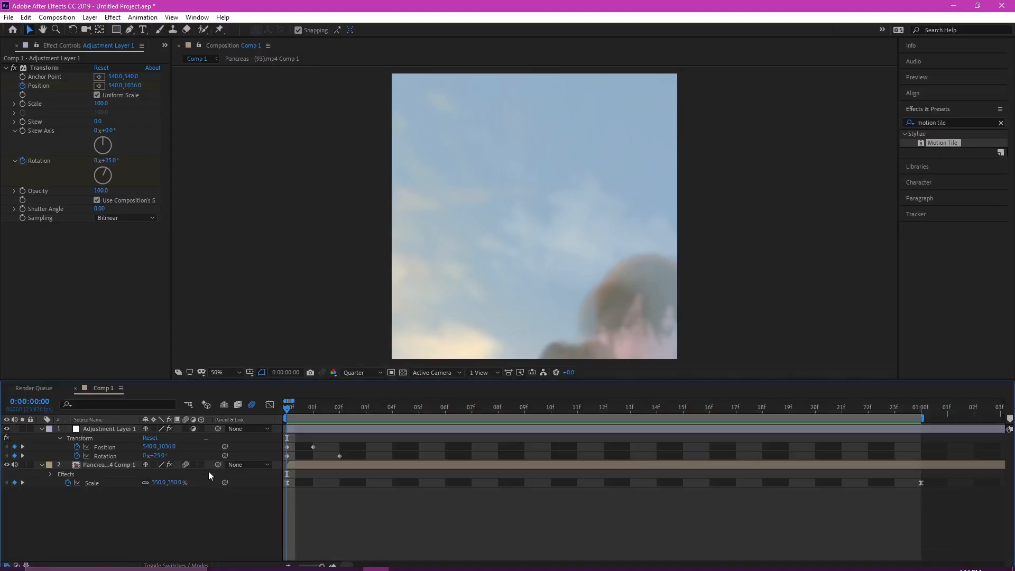
# Add an expression to the Transform effect's Rotation and paste the copied bounce code into it.
pyautogui.keyDown('alt'); pyautogui.click(76, 456); pyautogui.keyUp('alt')
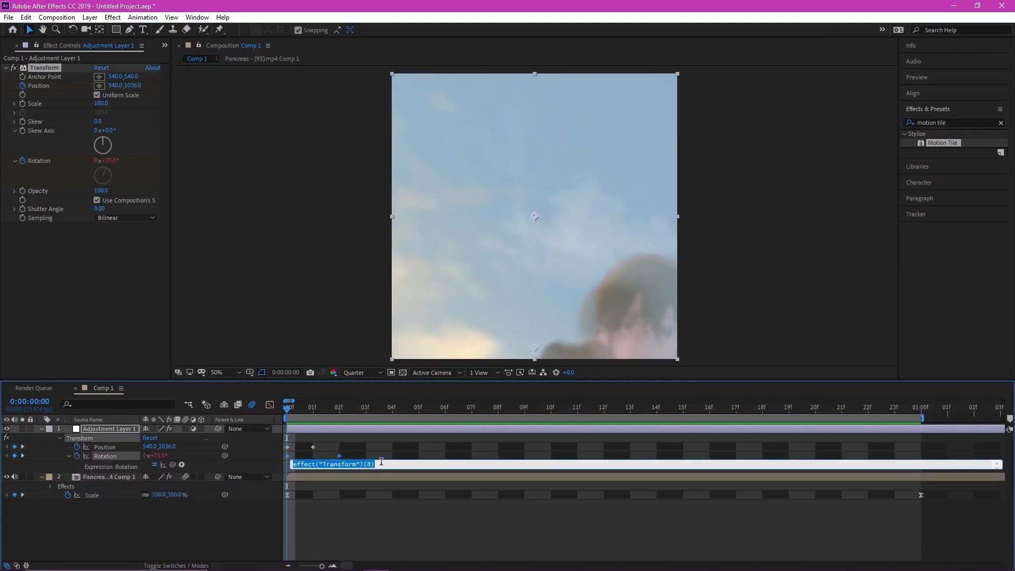
pyautogui.hotkey('ctrl', 'v')
pyautogui.click(369, 449)
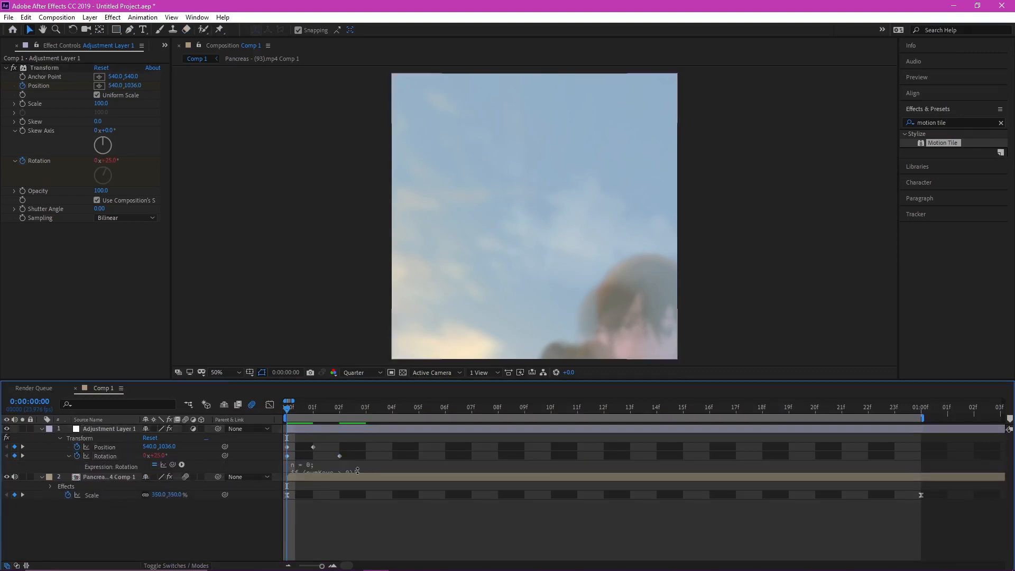
# Examine the amp, freq and decay parameters in the Rotation expression.
pyautogui.click(357, 470)
pyautogui.scroll(-3, 360, 491)
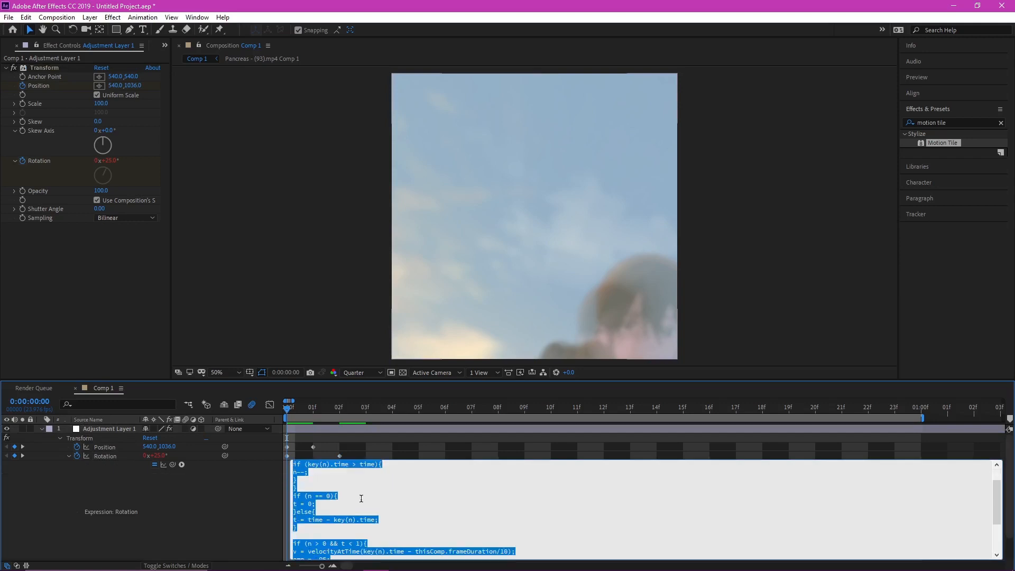
pyautogui.scroll(-2, 362, 498)
pyautogui.click(361, 500)
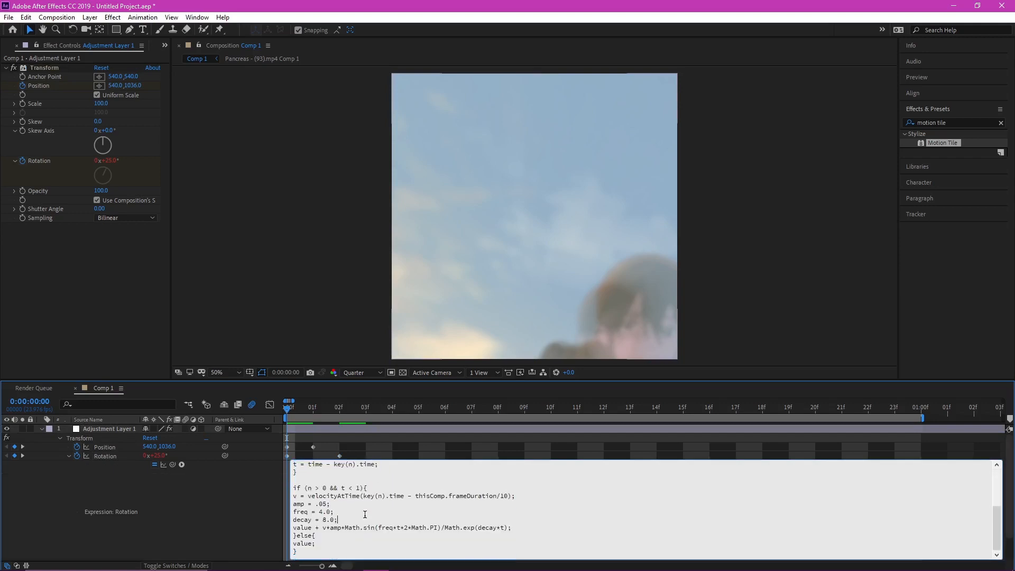
pyautogui.moveTo(294, 504)
pyautogui.mouseDown()
pyautogui.moveTo(335, 511)
pyautogui.moveTo(308, 503)
pyautogui.mouseUp()
pyautogui.click(323, 519)
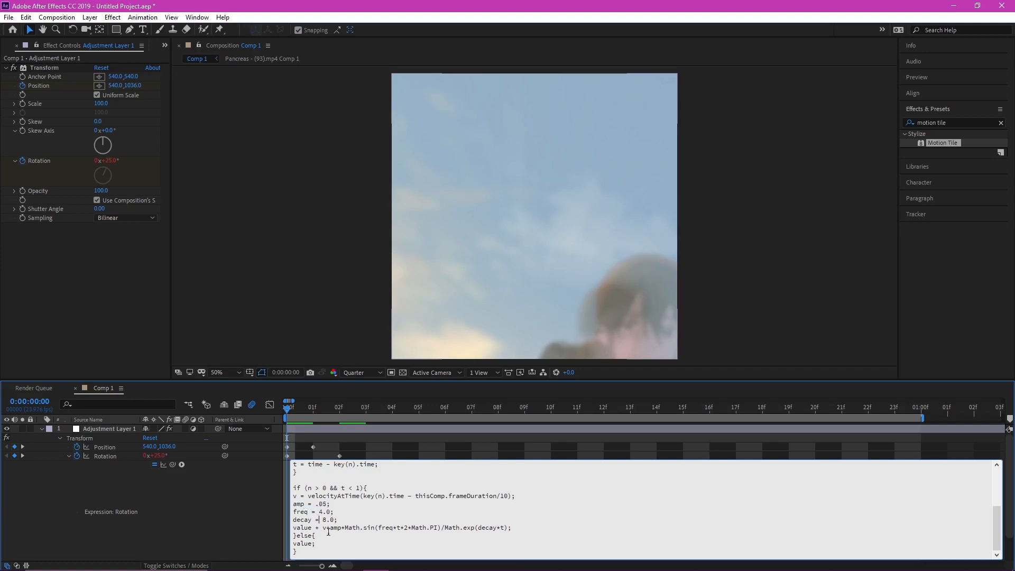
pyautogui.click(290, 410)
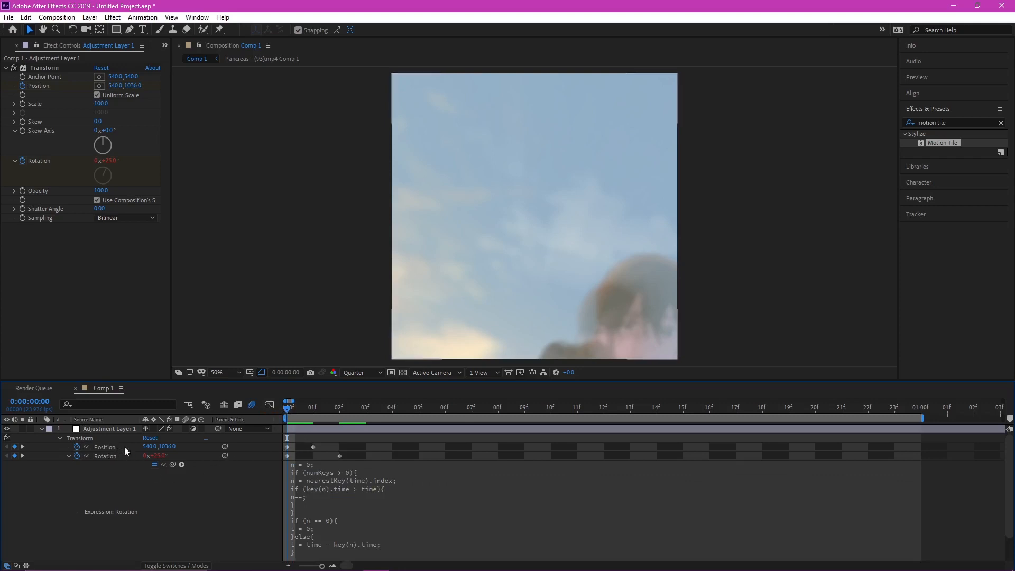
# Reset the adjustment layer's Transform values on the first frame, set Rotation to 25° there and preview the bounce.
pyautogui.click(147, 439)
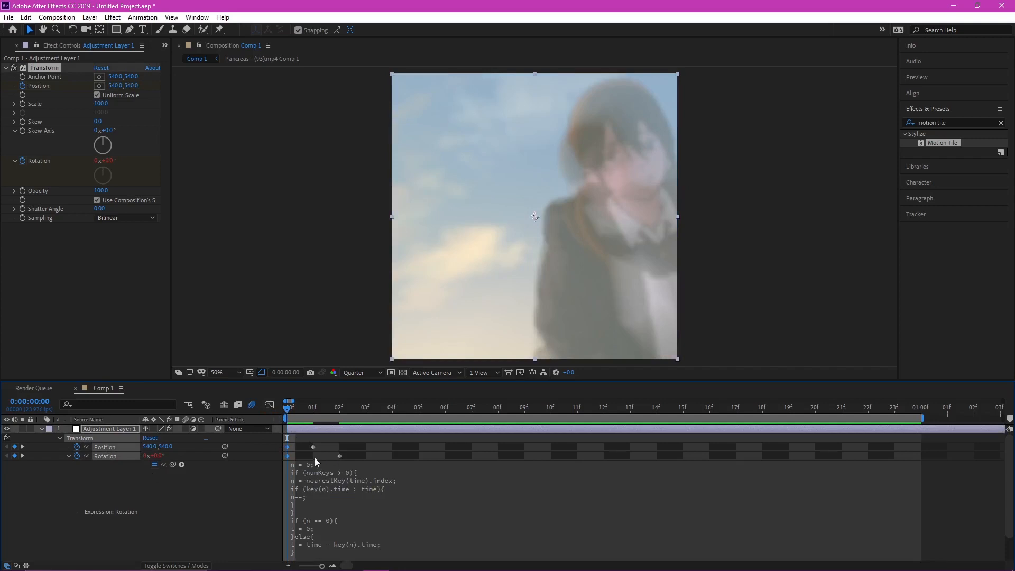
pyautogui.click(220, 477)
pyautogui.click(156, 456)
pyautogui.write('25')
pyautogui.press('Return')
pyautogui.press('space')
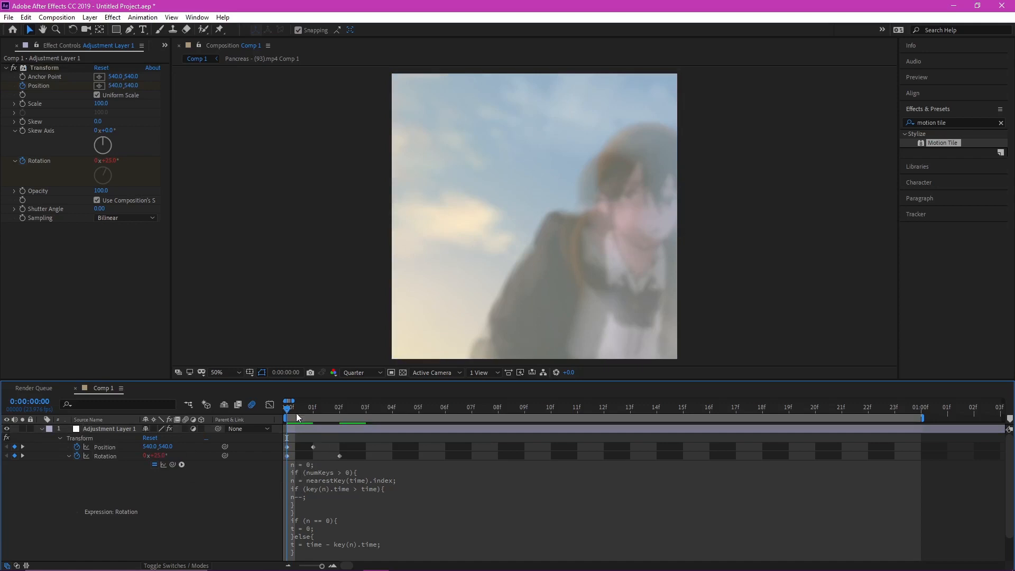
pyautogui.moveTo(285, 406); pyautogui.dragTo(265, 463)
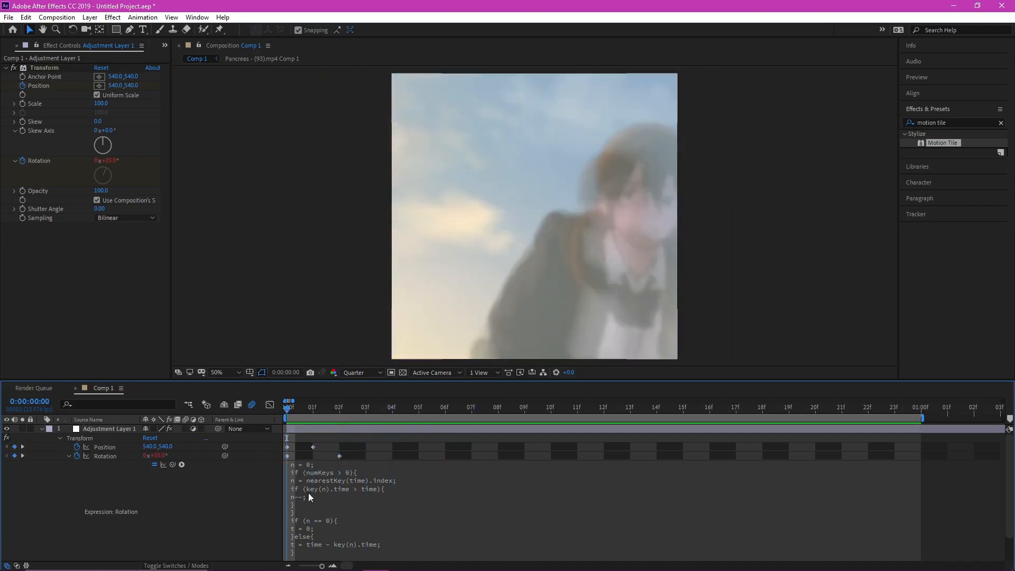
# Set amp to .1 in the Rotation bounce expression and preview the animation.
pyautogui.click(335, 511)
pyautogui.scroll(-3, 339, 529)
pyautogui.click(329, 512)
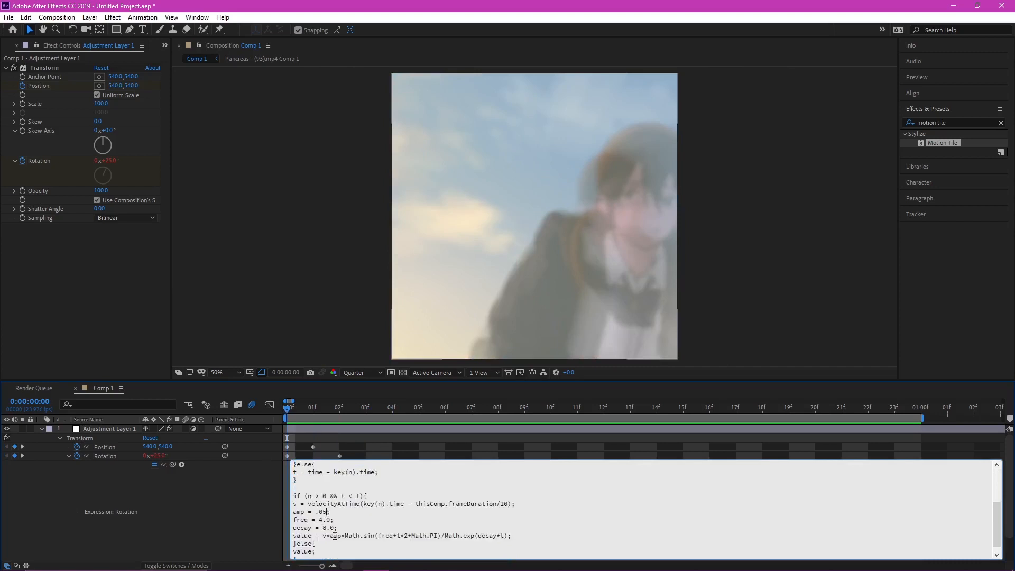
pyautogui.press('BackSpace')
pyautogui.press('BackSpace')
pyautogui.write('1')
pyautogui.click(365, 443)
pyautogui.press('space')
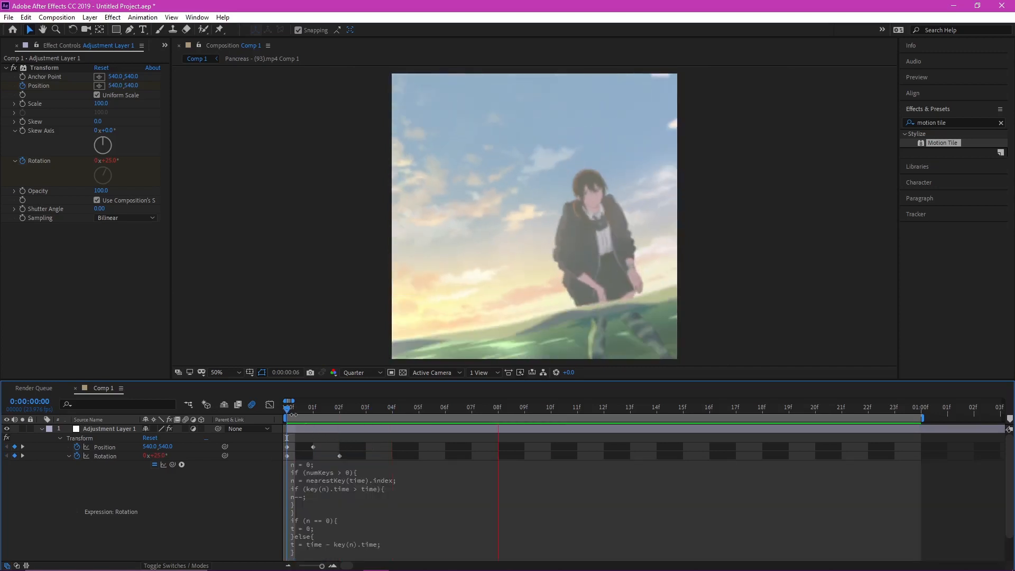
# Change amp back to .05 in the Rotation bounce expression.
pyautogui.click(338, 501)
pyautogui.scroll(-3, 338, 502)
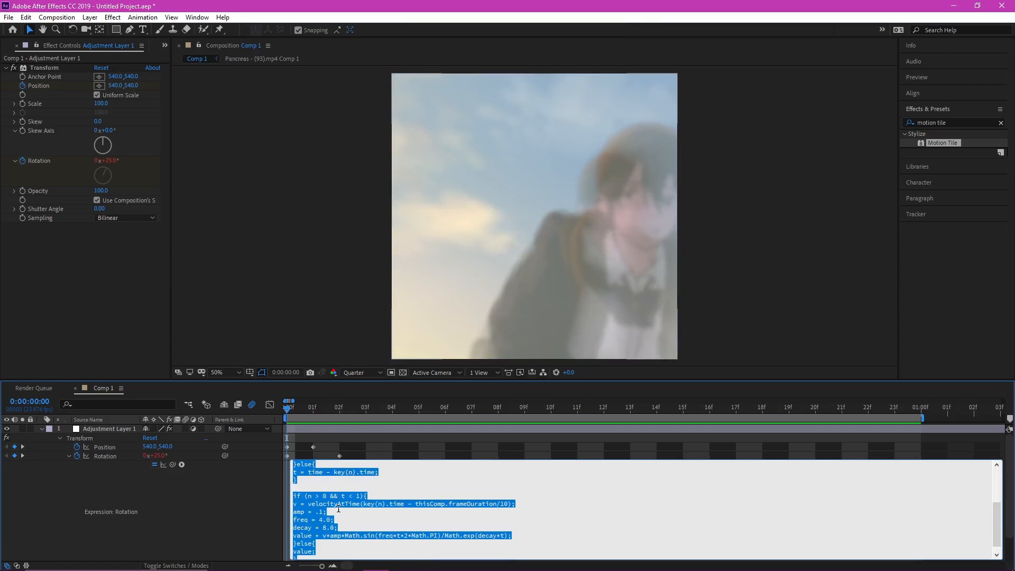
pyautogui.click(325, 512)
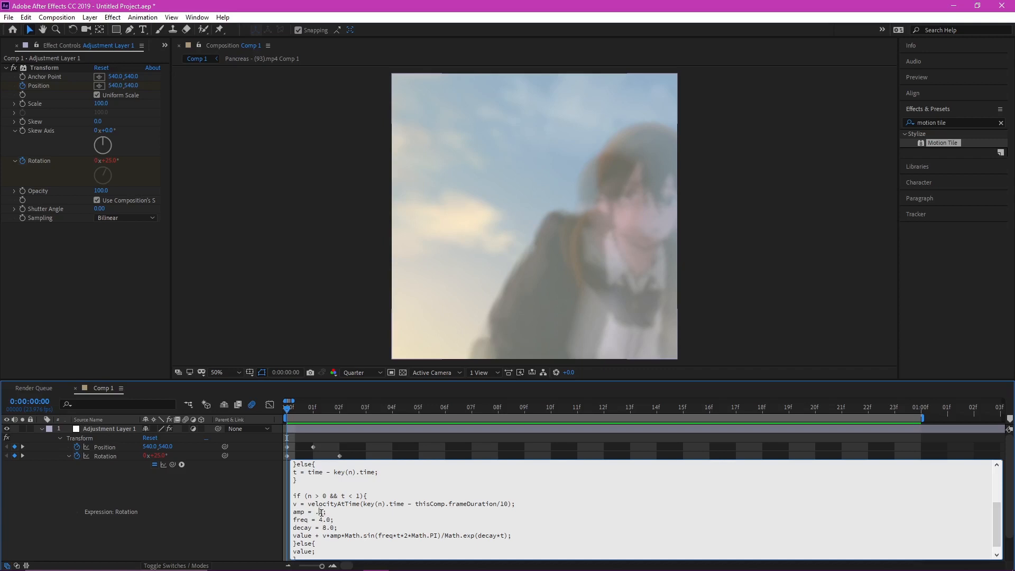
pyautogui.write('05')
pyautogui.click(306, 429)
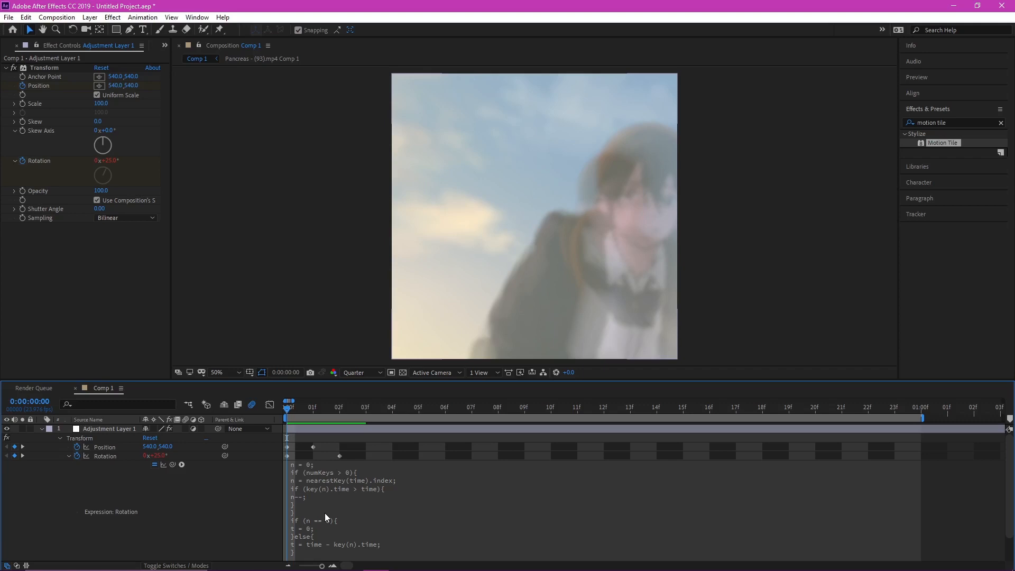
# Re-enter amp as .05 in the Rotation expression and preview the animation from the first frame.
pyautogui.scroll(-2, 325, 517)
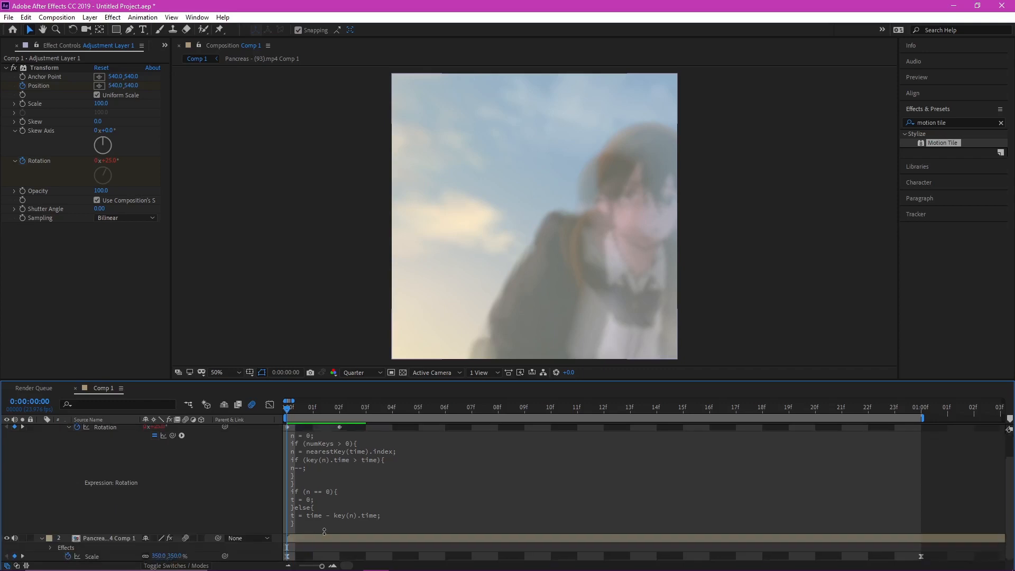
pyautogui.click(330, 492)
pyautogui.write('n = 0; if (numKeys > 0){ n = nearestKey(time).index; if (key(n).time > time){ n--; } } if (n == 0){ t = 0; }else{ t = time - key(n).time; }  if (n > 0 && t < 1){ v = velocityAtTime(key(n).time - thisComp.frameDuration/10); amp = .03; freq = 4.0; decay = 8.0; value + v*amp*Math.sin(freq*t*2*Math.PI)/Math.exp(decay*t); }else{ value; }')
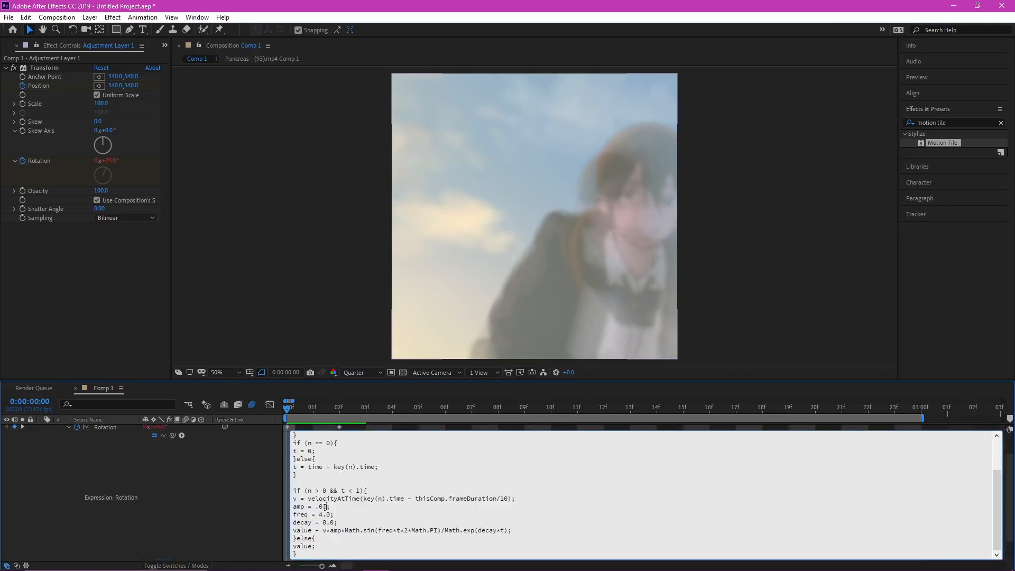
pyautogui.press('BackSpace')
pyautogui.write('5')
pyautogui.click(324, 515)
pyautogui.click(286, 406)
pyautogui.press('space')
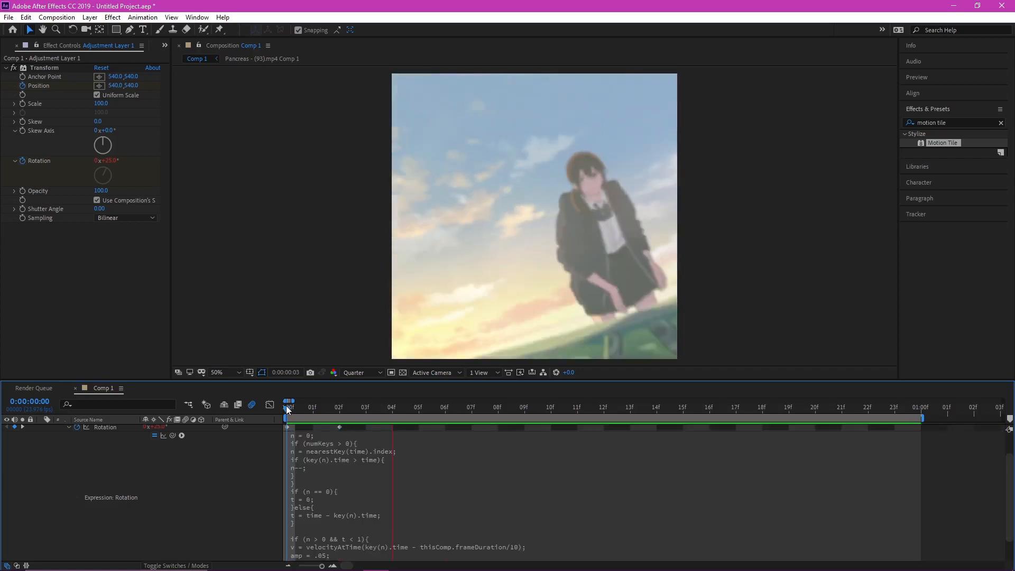
# Set freq to 10.0 in the Rotation bounce expression and preview the animation from the first frame.
pyautogui.click(360, 533)
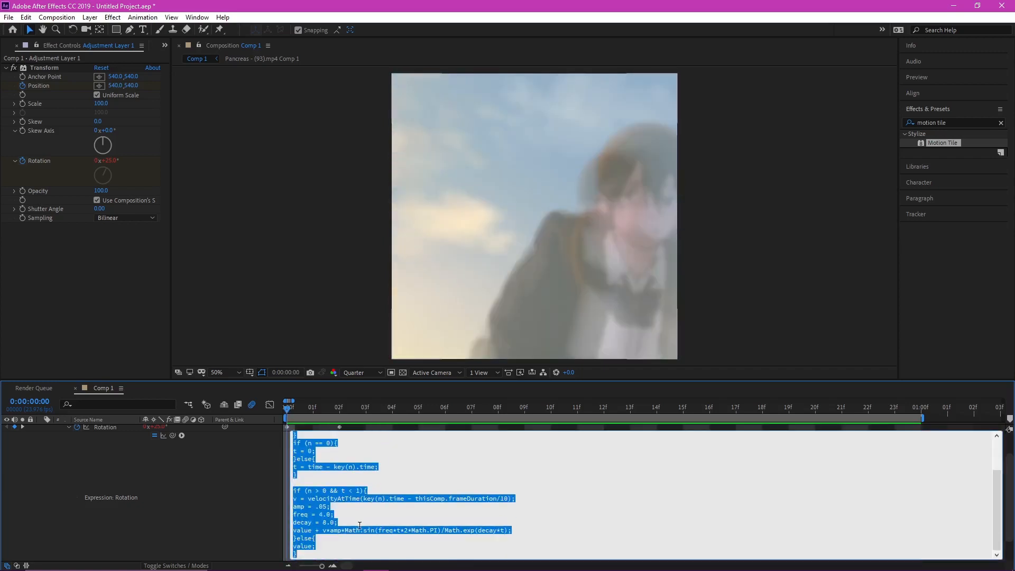
pyautogui.click(321, 515)
pyautogui.press('BackSpace')
pyautogui.write('10')
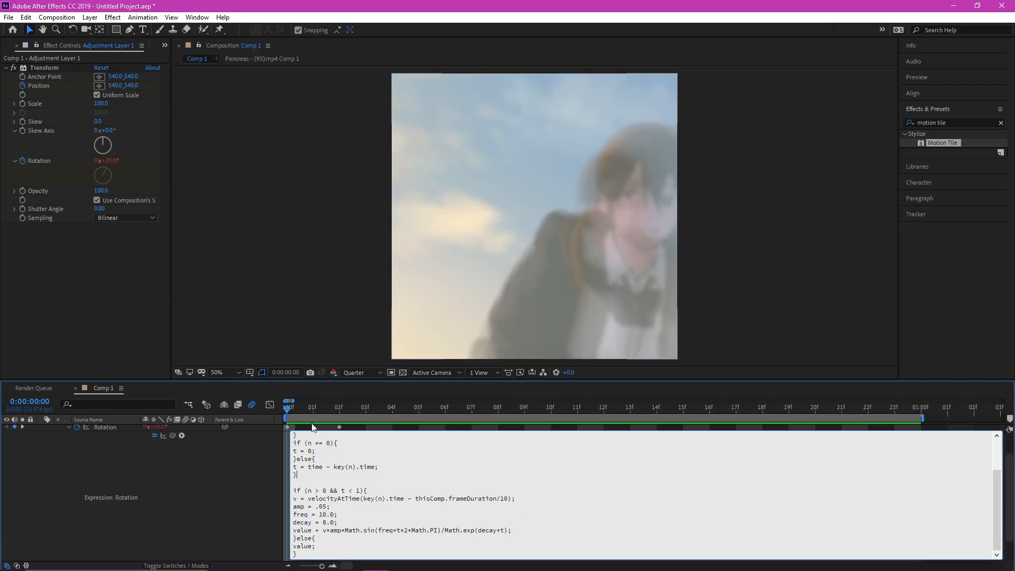
pyautogui.click(287, 411)
pyautogui.press('space')
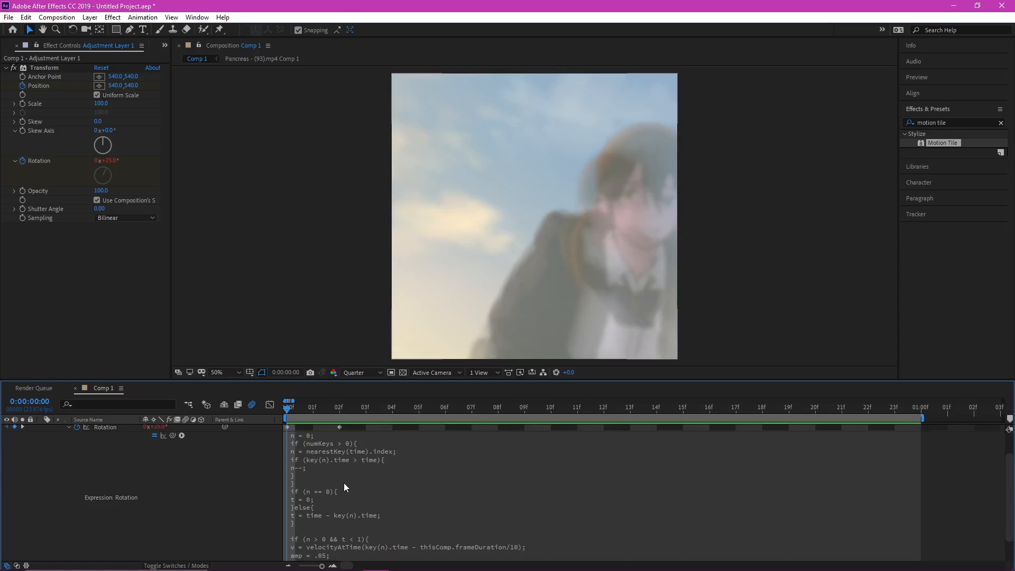
# Set freq to 3.0 in the Rotation bounce expression and return to the first frame.
pyautogui.click(324, 512)
pyautogui.hotkey('ctrl', 'a')
pyautogui.scroll(-2, 328, 518)
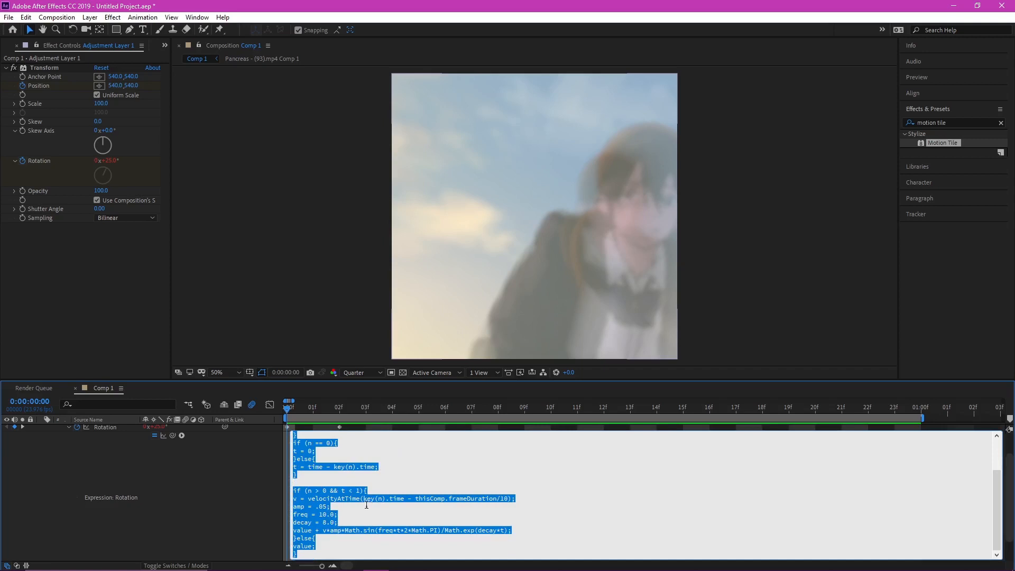
pyautogui.click(328, 514)
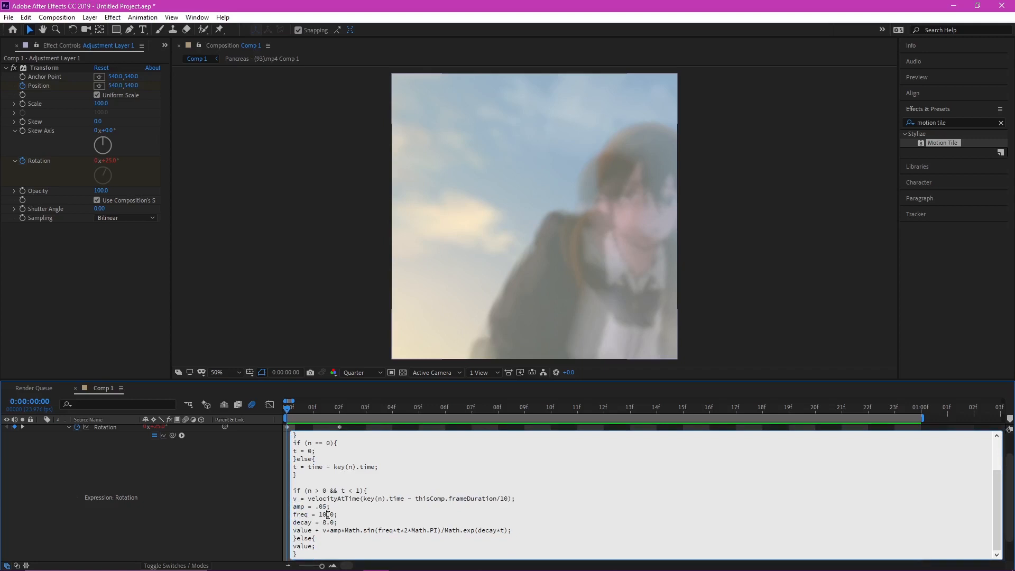
pyautogui.press('BackSpace')
pyautogui.press('BackSpace')
pyautogui.write('3')
pyautogui.click(286, 405)
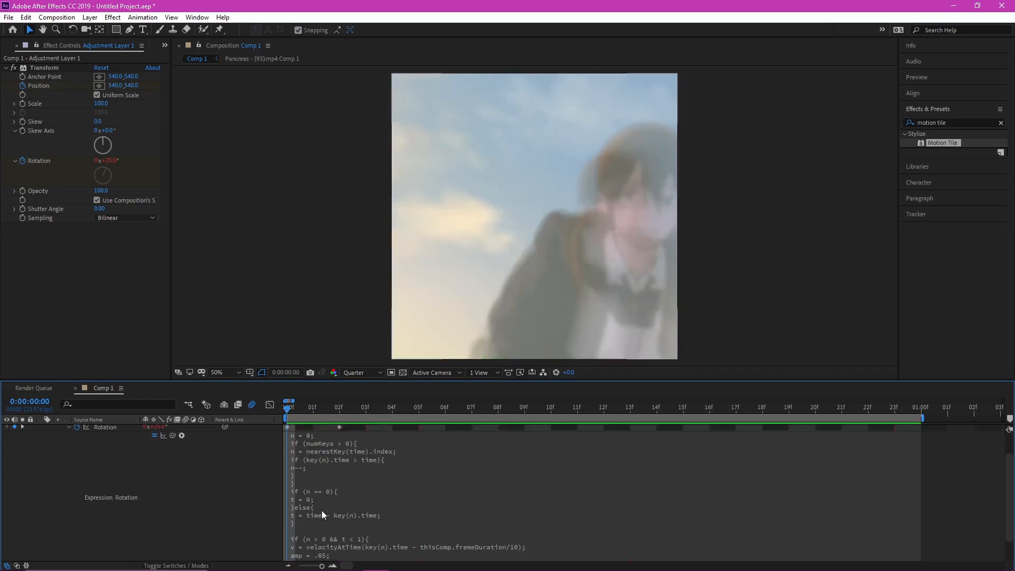
# Set decay to 5.0 in the Rotation bounce expression and preview the animation from the first frame.
pyautogui.click(337, 499)
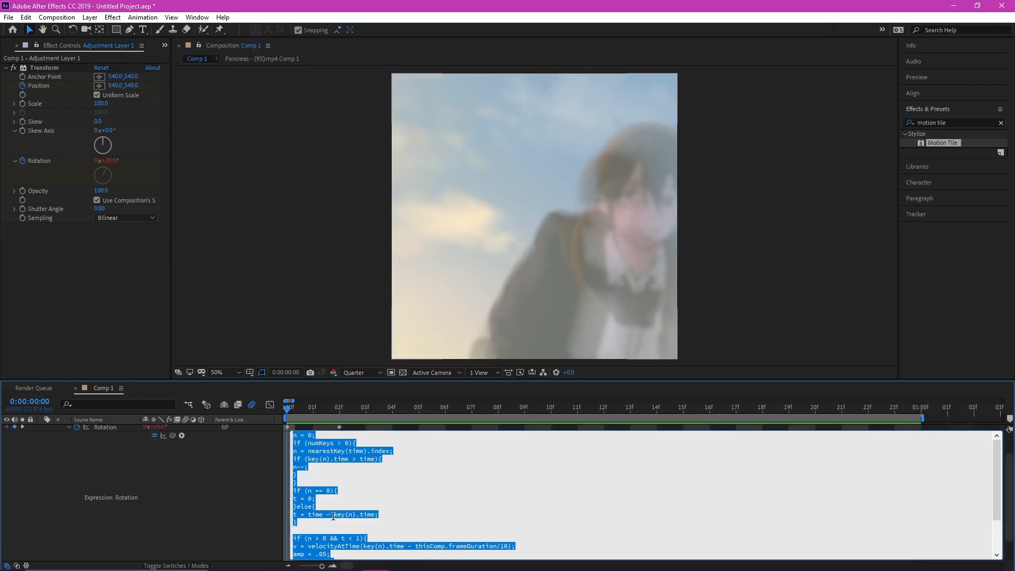
pyautogui.click(326, 523)
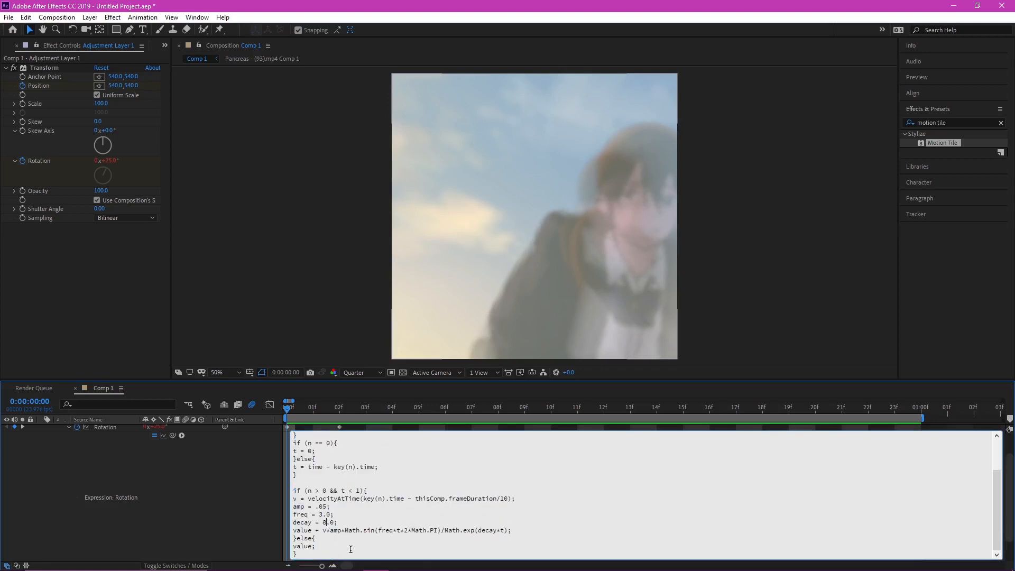
pyautogui.press('BackSpace')
pyautogui.write('5')
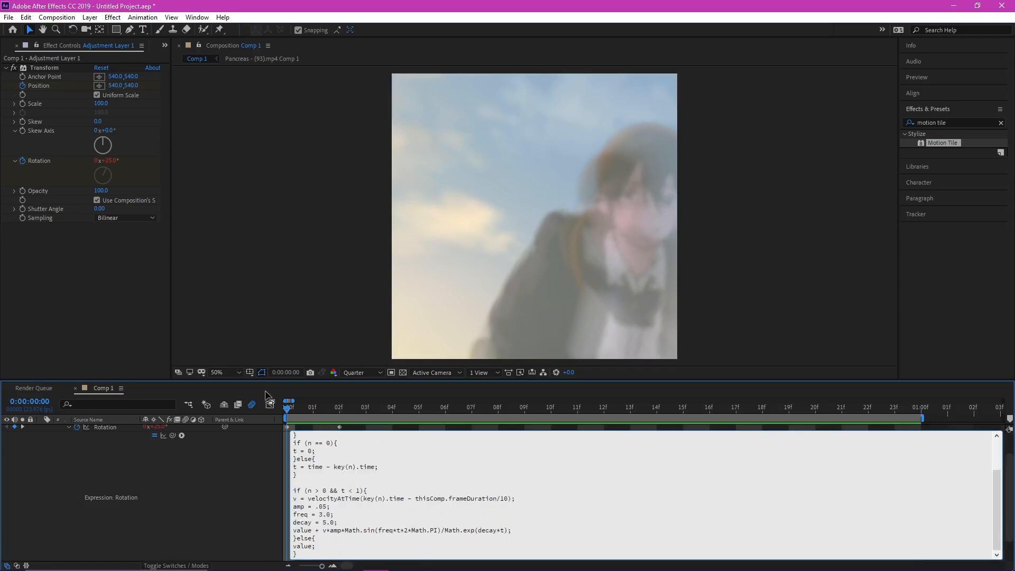
pyautogui.click(287, 407)
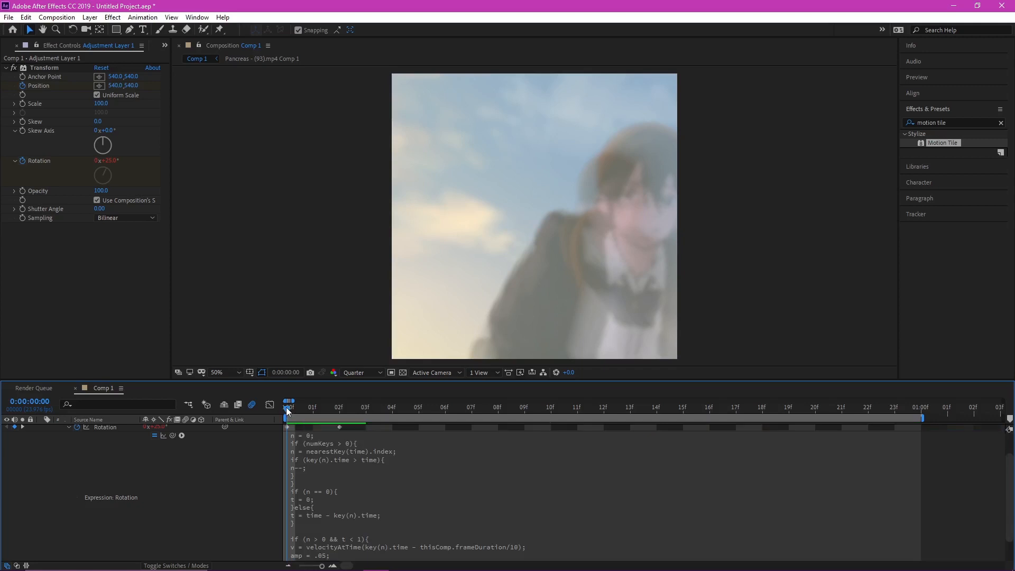
pyautogui.press('space')
pyautogui.press('space')
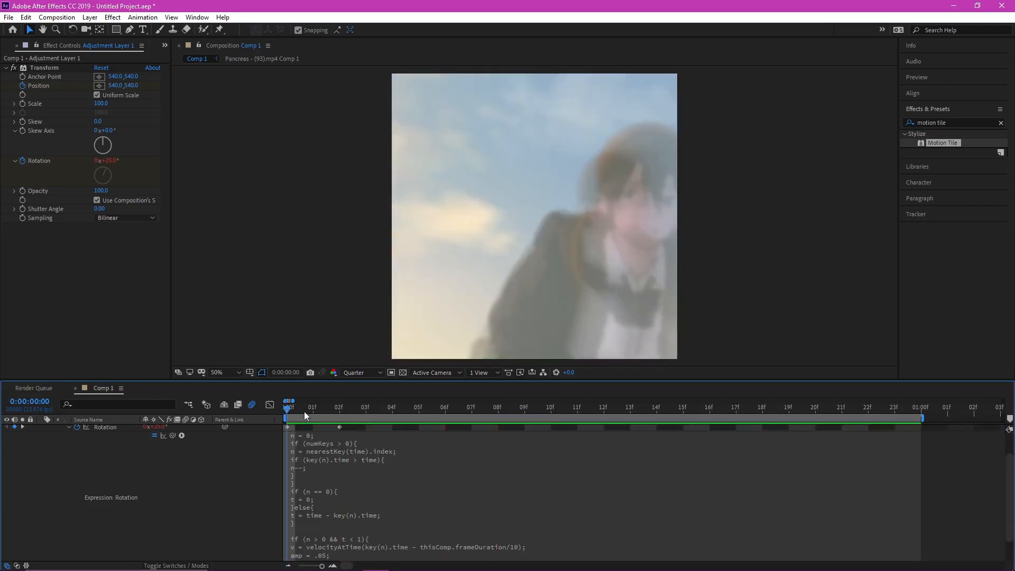
# Try a decay of 10.0 in the Rotation bounce expression and return to the first frame.
pyautogui.click(322, 527)
pyautogui.scroll(-2, 322, 527)
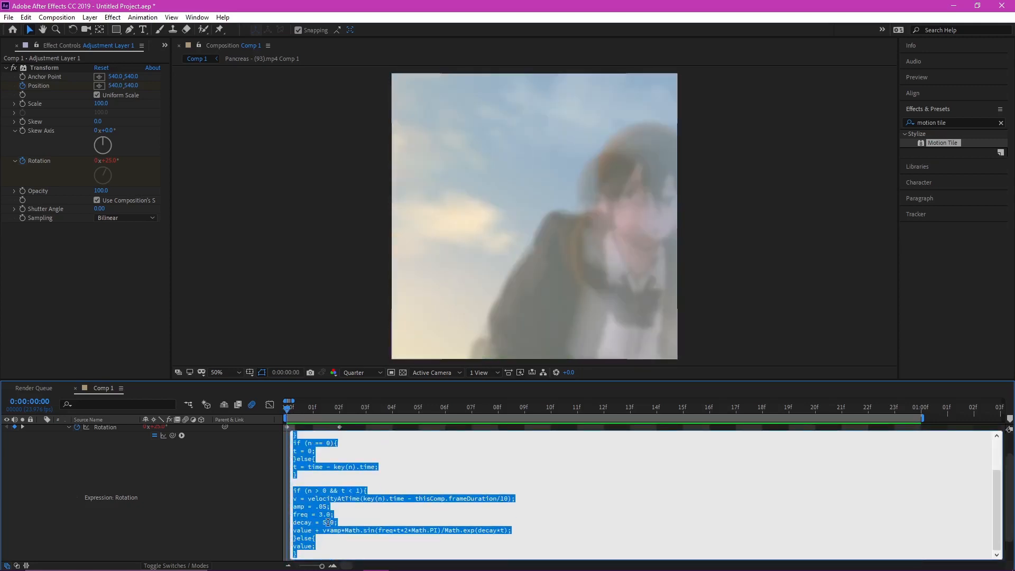
pyautogui.click(325, 522)
pyautogui.press('BackSpace')
pyautogui.write('10')
pyautogui.click(289, 411)
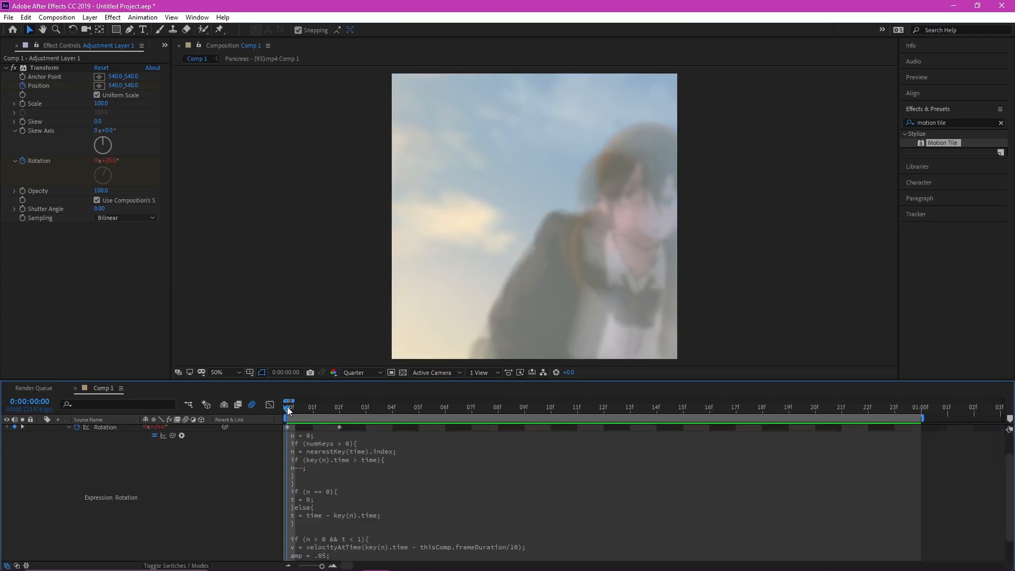
pyautogui.click(287, 407)
# Set decay to 15.0 in the Rotation bounce expression and preview the animation from the first frame.
pyautogui.click(368, 498)
pyautogui.scroll(-2, 368, 498)
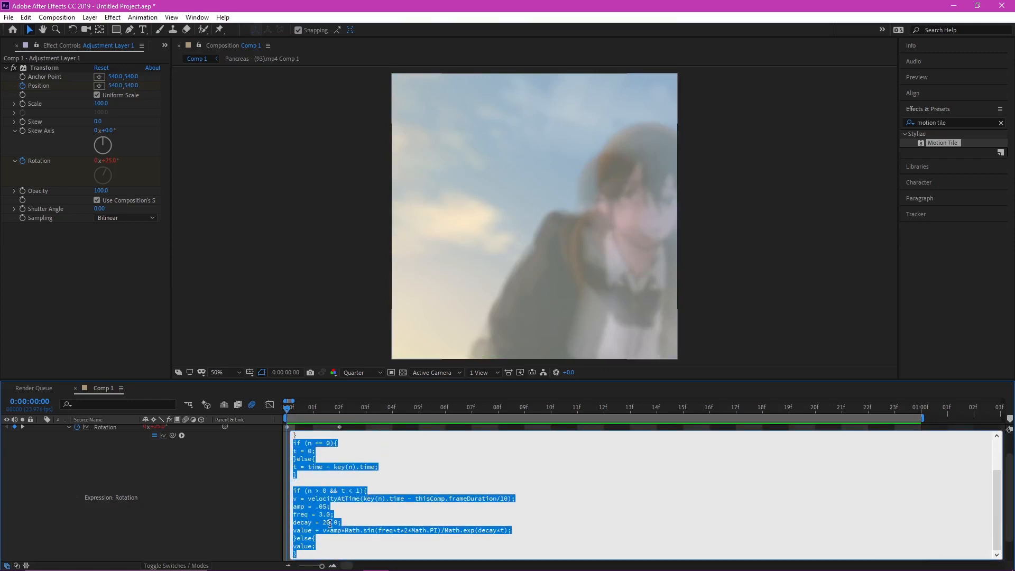
pyautogui.click(330, 522)
pyautogui.press('BackSpace')
pyautogui.press('BackSpace')
pyautogui.write('15')
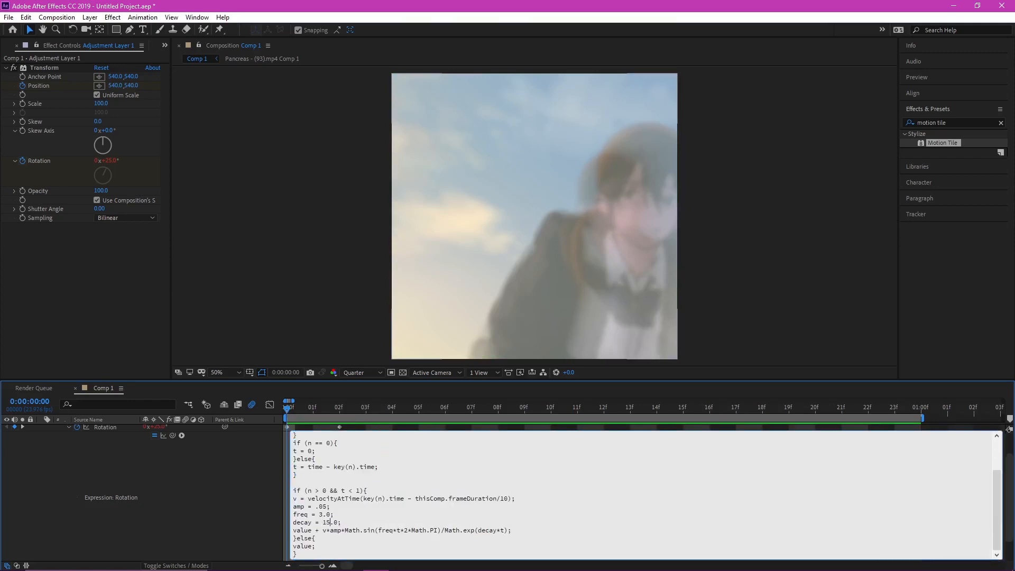
pyautogui.click(285, 411)
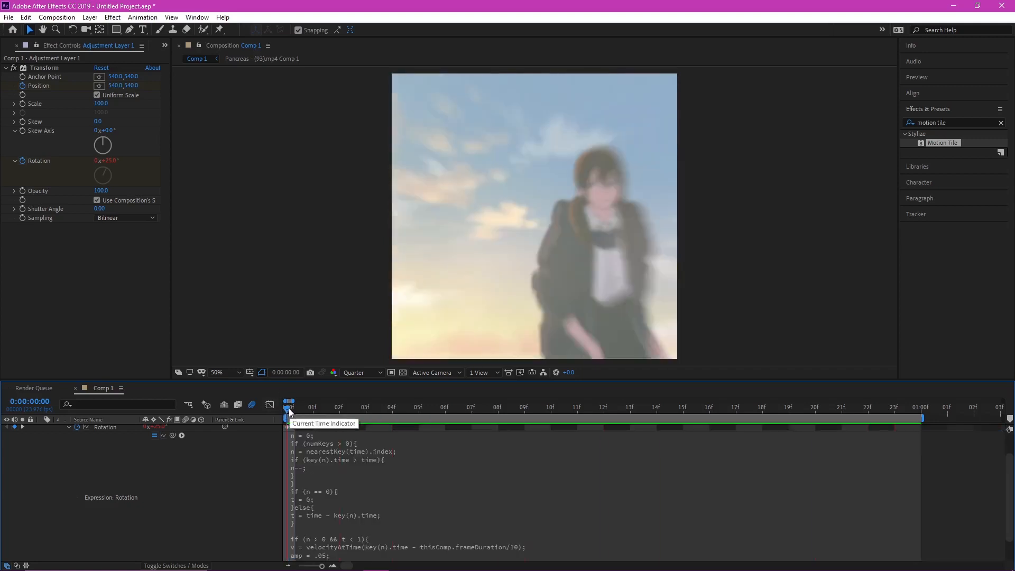
pyautogui.press('space')
# Collapse the Rotation expression and set the Transform effect's Position to 540, 945 on the first frame.
pyautogui.scroll(1, 315, 495)
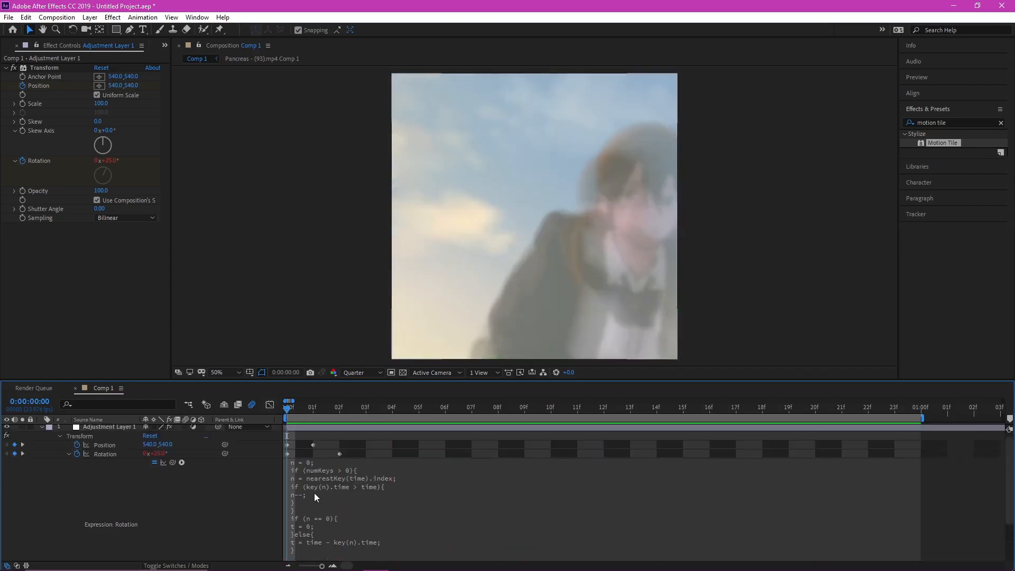
pyautogui.click(68, 454)
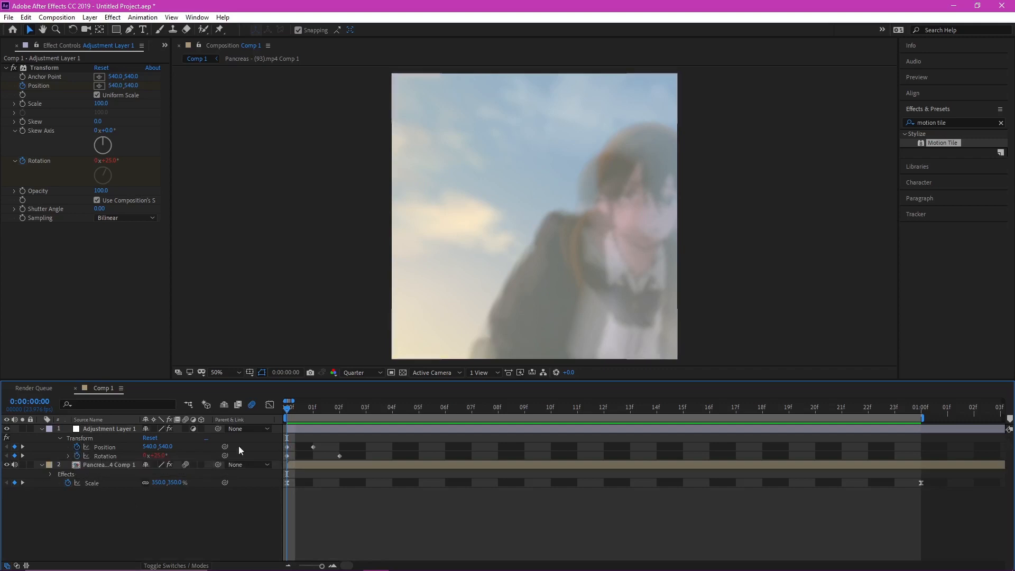
pyautogui.moveTo(164, 447); pyautogui.dragTo(430, 401)
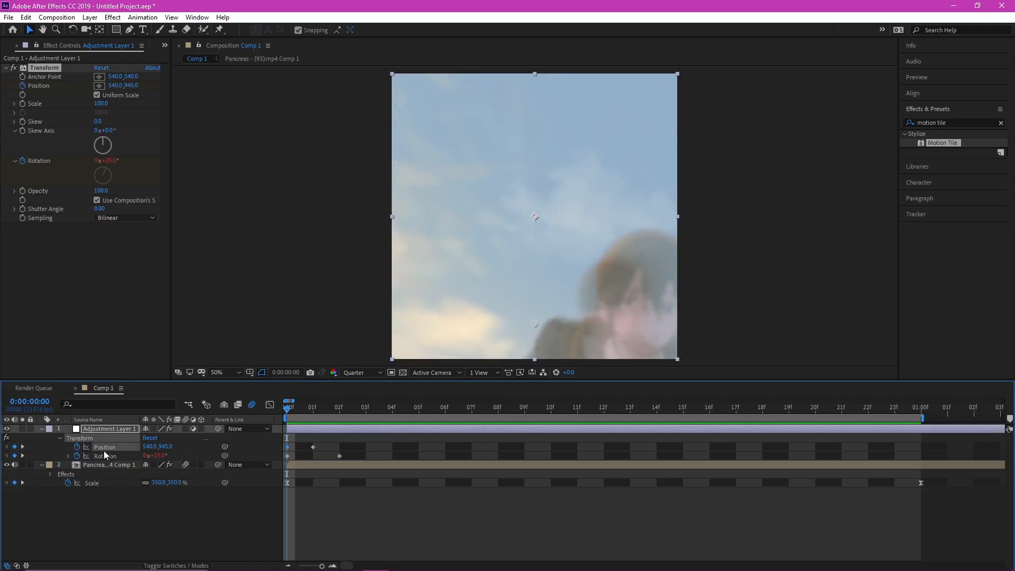
# Add an expression to the Transform effect's Position and paste the bounce expression into it.
pyautogui.keyDown('alt'); pyautogui.click(77, 447); pyautogui.keyUp('alt')
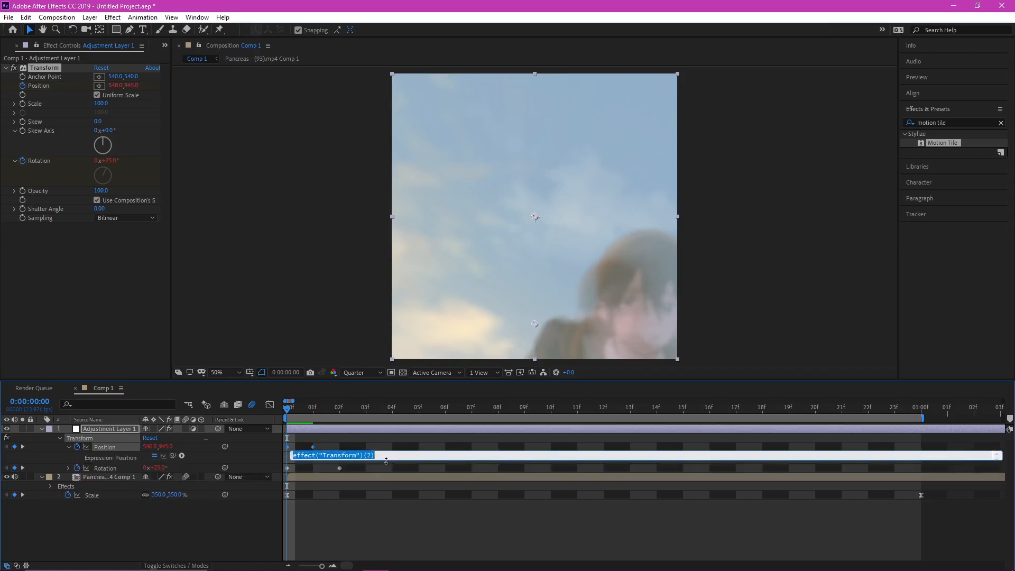
pyautogui.hotkey('ctrl', 'v')
pyautogui.click(366, 440)
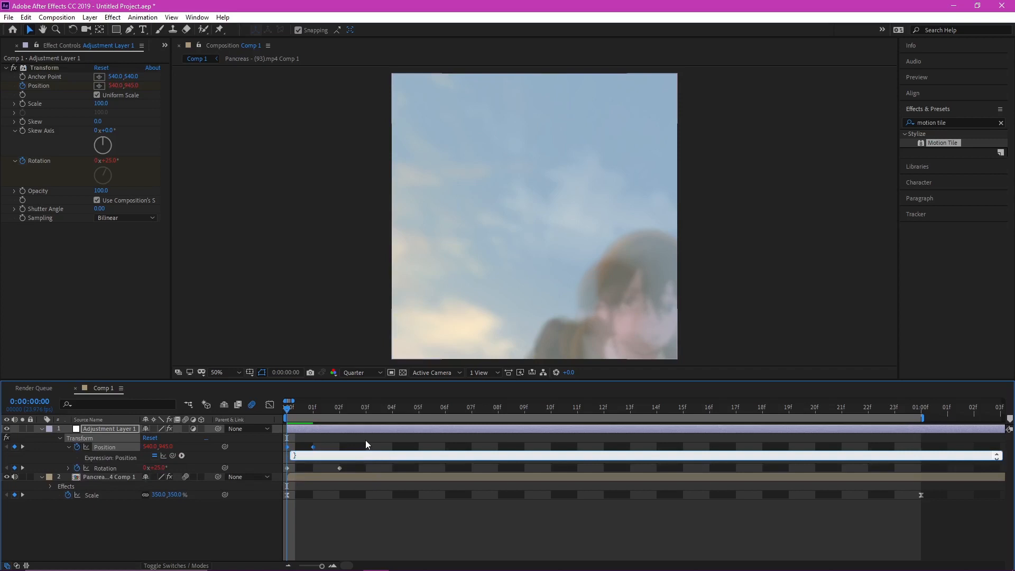
pyautogui.click(361, 461)
pyautogui.scroll(-5, 362, 476)
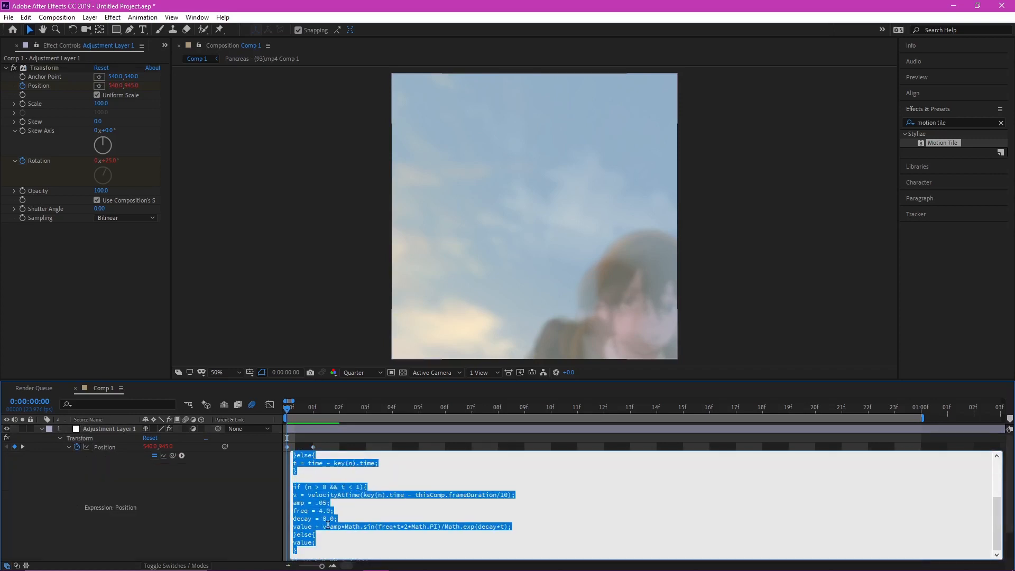
# Set amp to .04, freq to 3.5 and decay to 13.0 in the Position bounce expression and preview the animation.
pyautogui.click(337, 497)
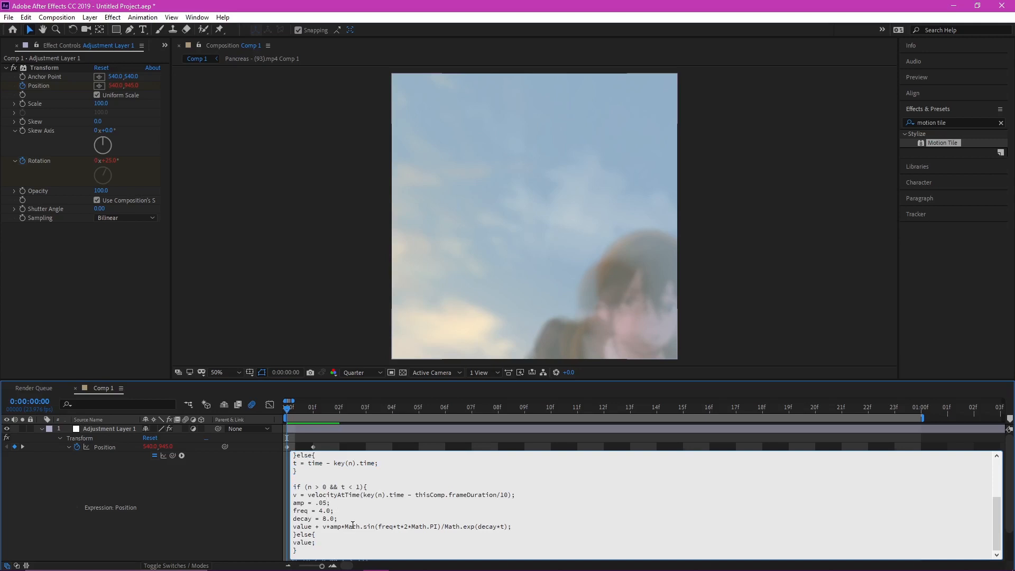
pyautogui.moveTo(337, 503); pyautogui.dragTo(331, 503)
pyautogui.write('3')
pyautogui.press('BackSpace')
pyautogui.write('3')
pyautogui.click(332, 512)
pyautogui.click(329, 512)
pyautogui.write('5')
pyautogui.click(328, 520)
pyautogui.press('BackSpace')
pyautogui.write('13')
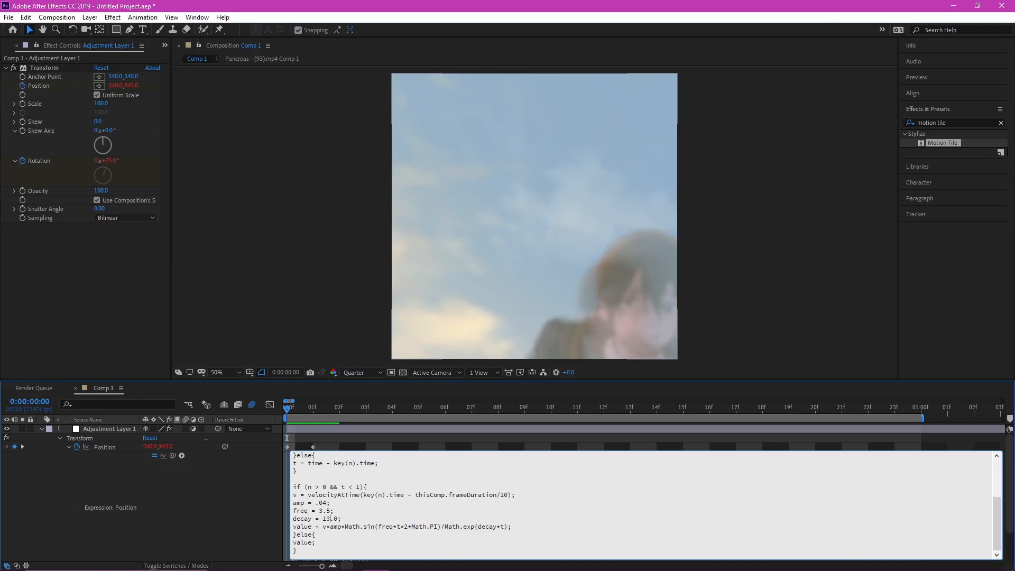
pyautogui.click(286, 407)
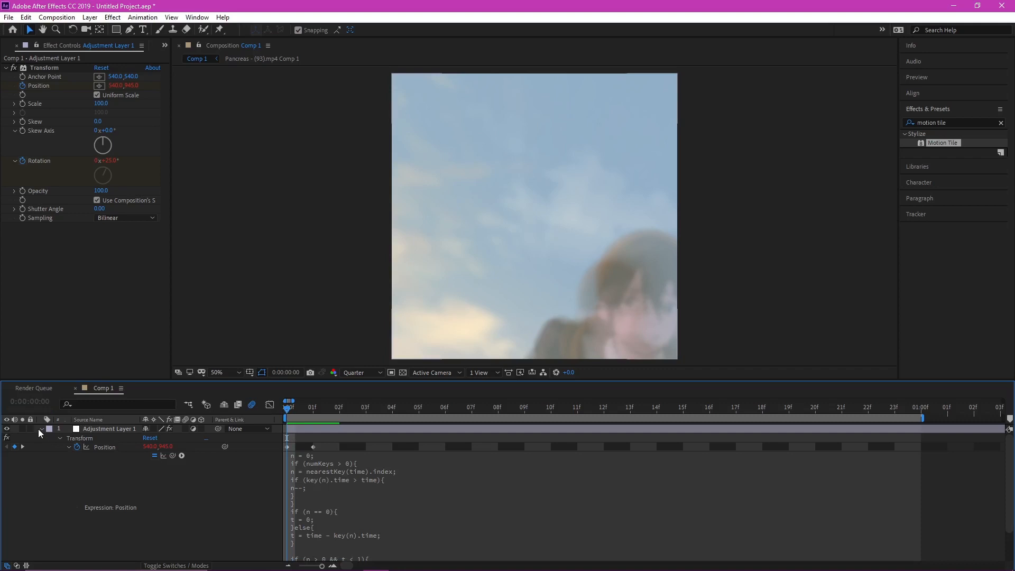
pyautogui.press('space')
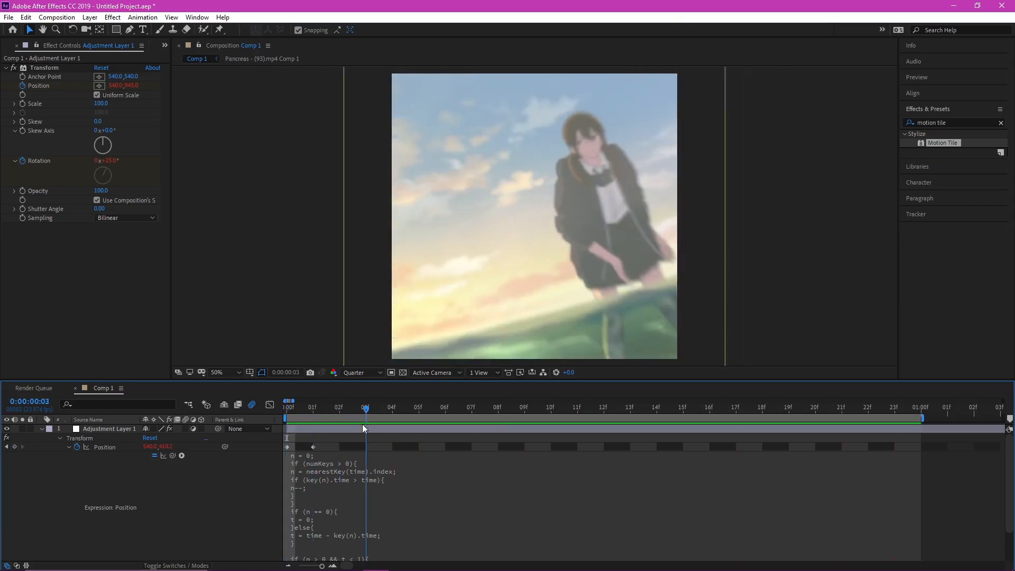
# Collapse Adjustment Layer 1 and add a second adjustment layer above it with the playhead on the first frame.
pyautogui.click(41, 429)
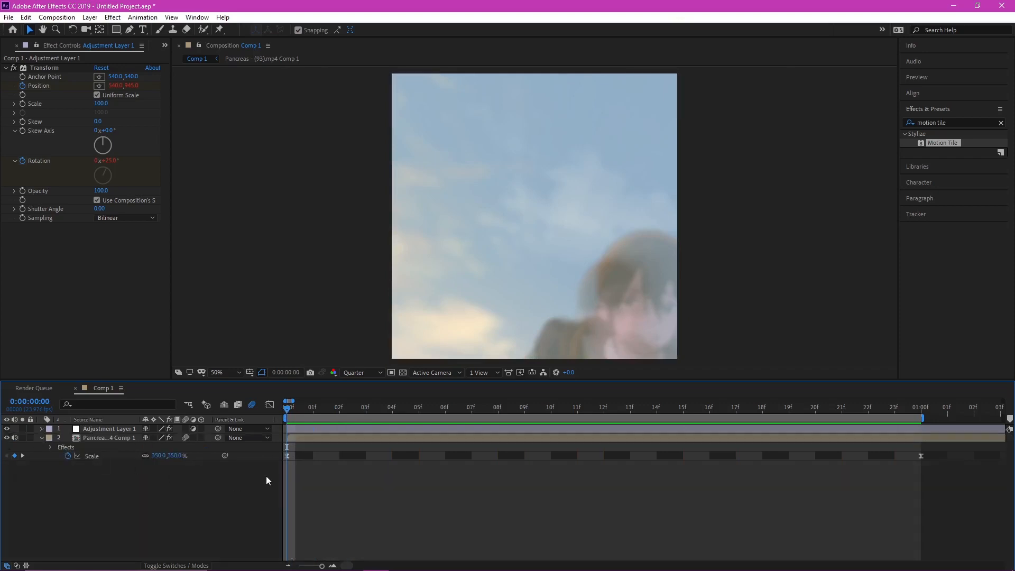
pyautogui.rightClick(278, 430)
pyautogui.click(288, 411)
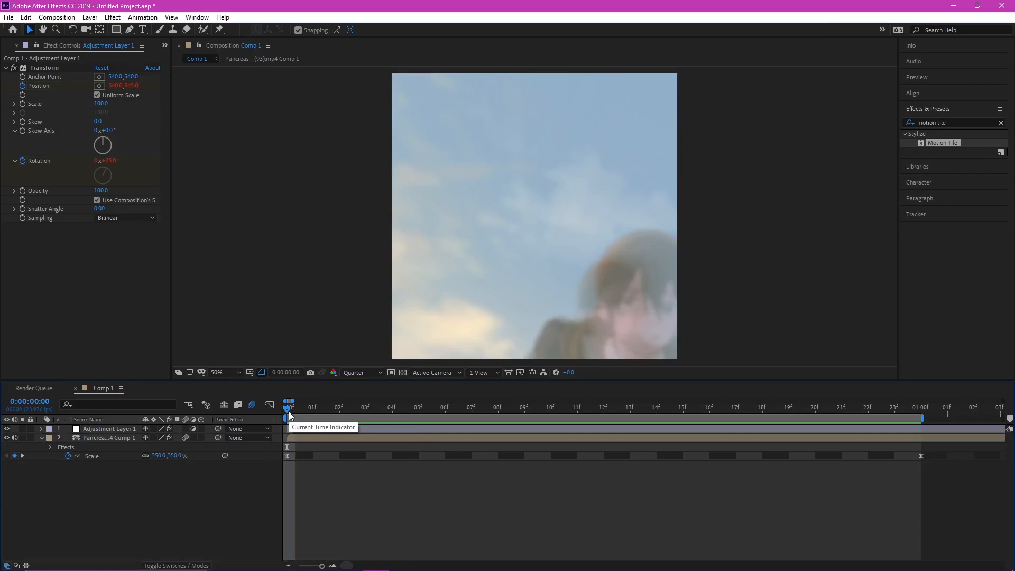
pyautogui.hotkey('ctrl', 'alt', 'y')
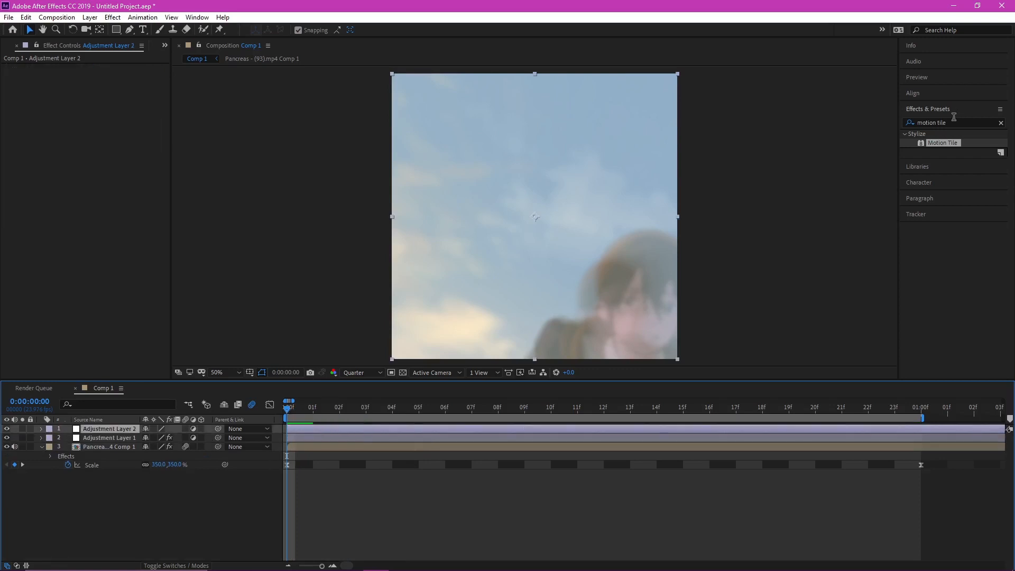
# Apply Motion Tile to Adjustment Layer 2 with Mirror Edges enabled and Output Width and Output Height set to 500.
pyautogui.moveTo(952, 142); pyautogui.dragTo(317, 429)
pyautogui.click(97, 122)
pyautogui.click(101, 112)
pyautogui.write('4')
pyautogui.write('00')
pyautogui.click(101, 104)
pyautogui.write('500')
pyautogui.click(119, 206)
pyautogui.click(483, 562)
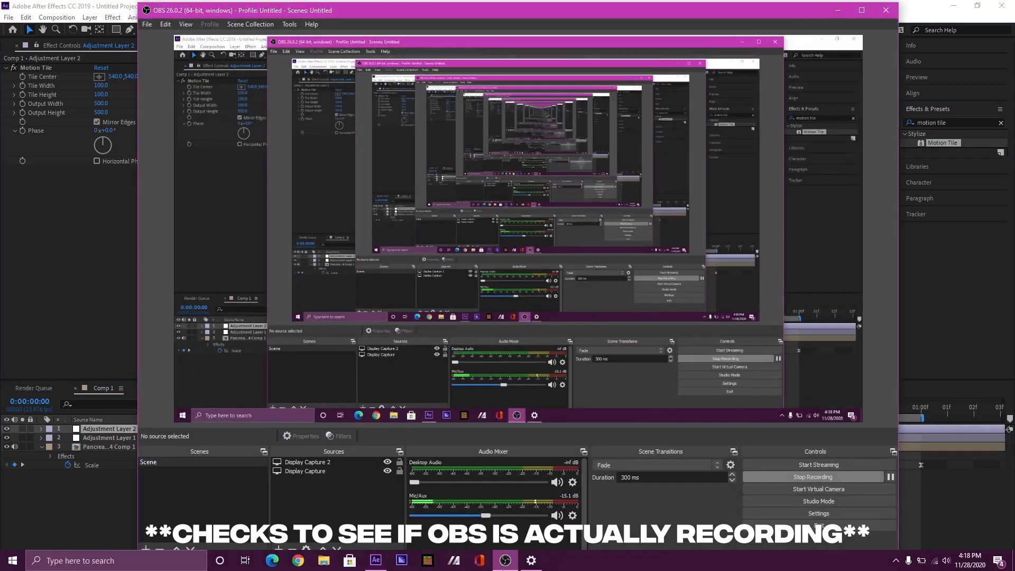
pyautogui.click(481, 562)
# Find the Offset effect, apply it to Adjustment Layer 2 below Motion Tile and clear the effect search.
pyautogui.click(960, 121)
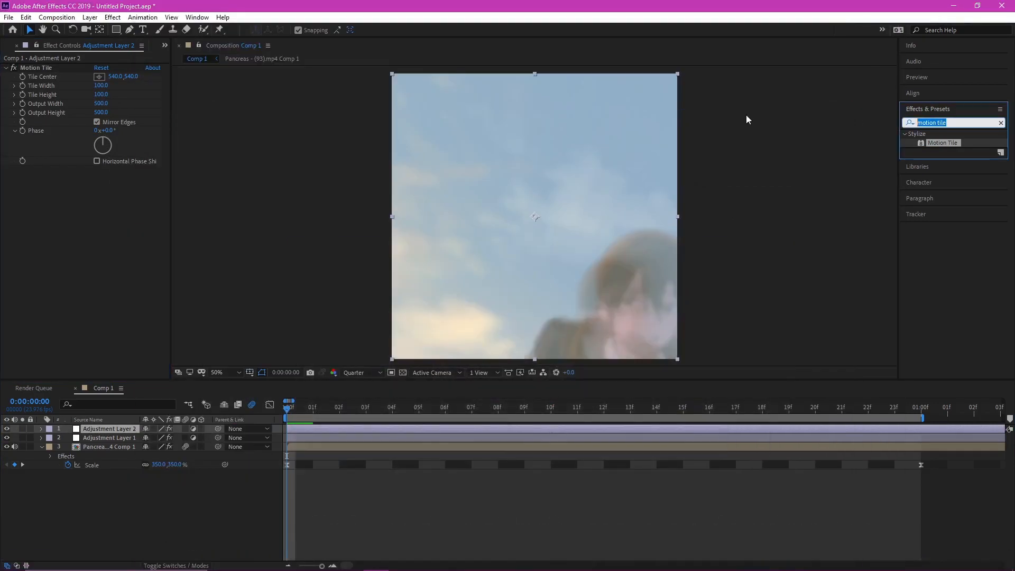
pyautogui.write('off')
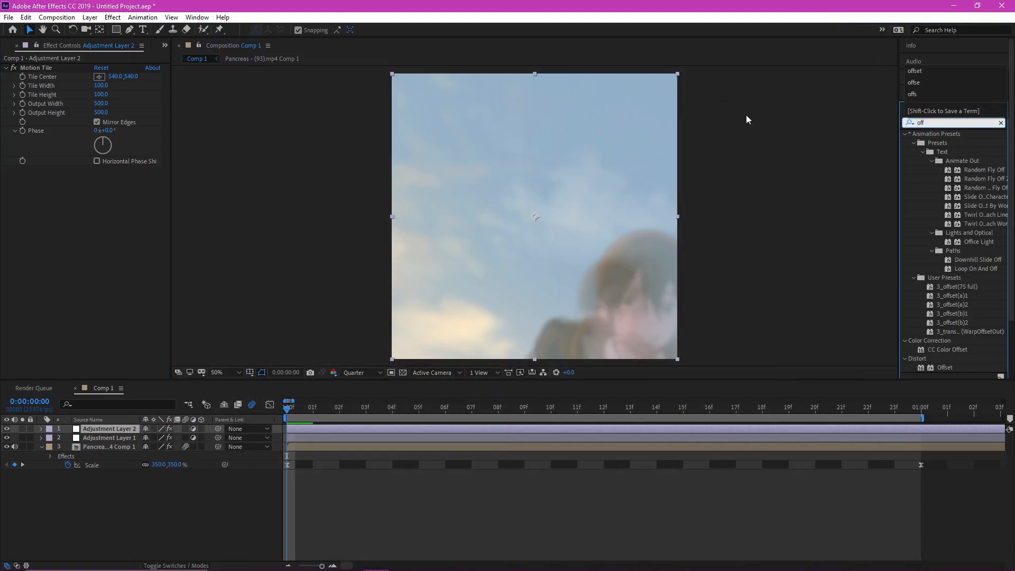
pyautogui.write('set')
pyautogui.moveTo(949, 233); pyautogui.dragTo(104, 169)
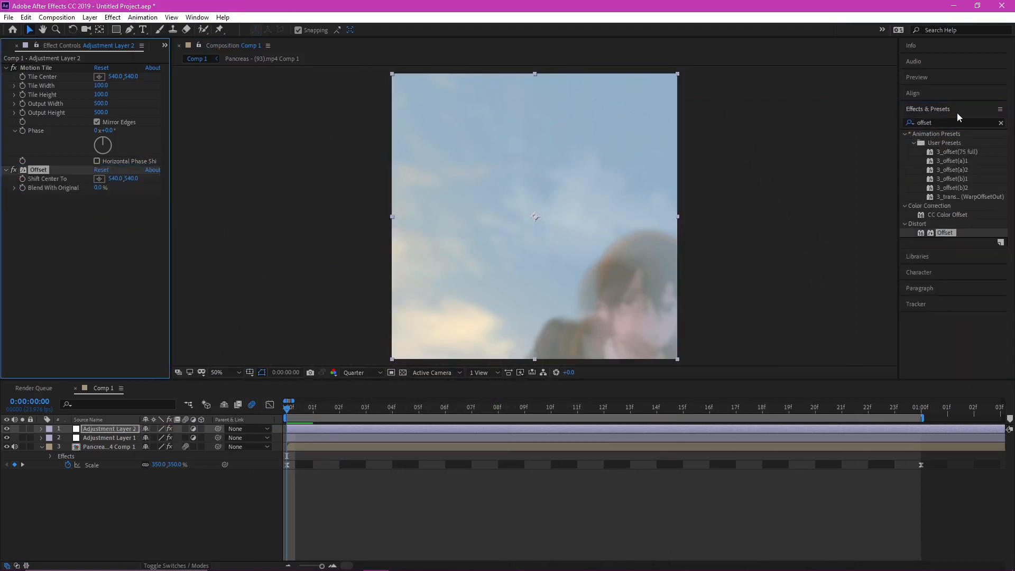
pyautogui.click(1002, 132)
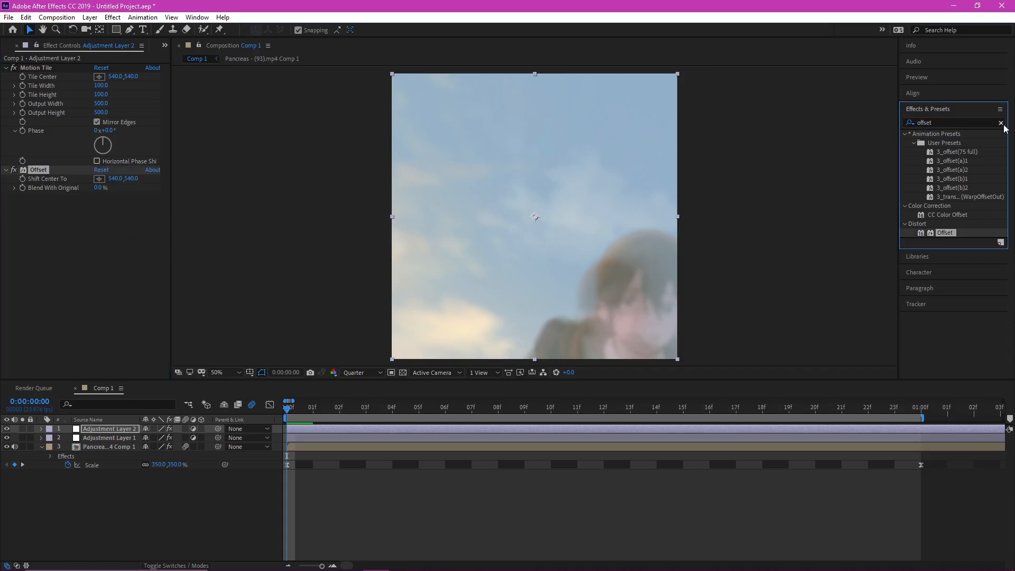
pyautogui.click(1002, 124)
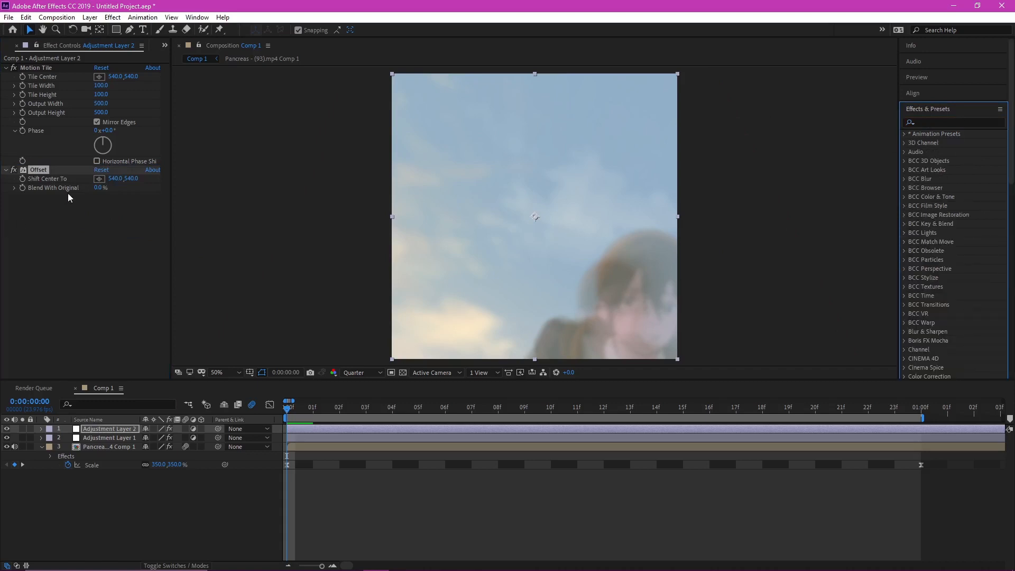
# Set the Offset effect's Shift Center To to 540.0,270.0 and apply Directional Blur below it on Adjustment Layer 2.
pyautogui.moveTo(130, 179); pyautogui.dragTo(15, 153)
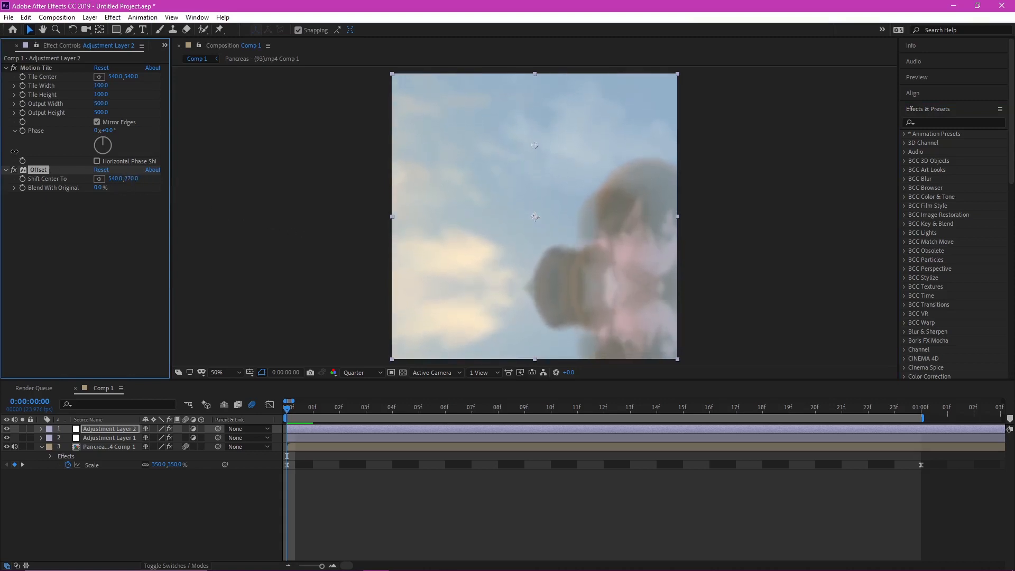
pyautogui.click(940, 123)
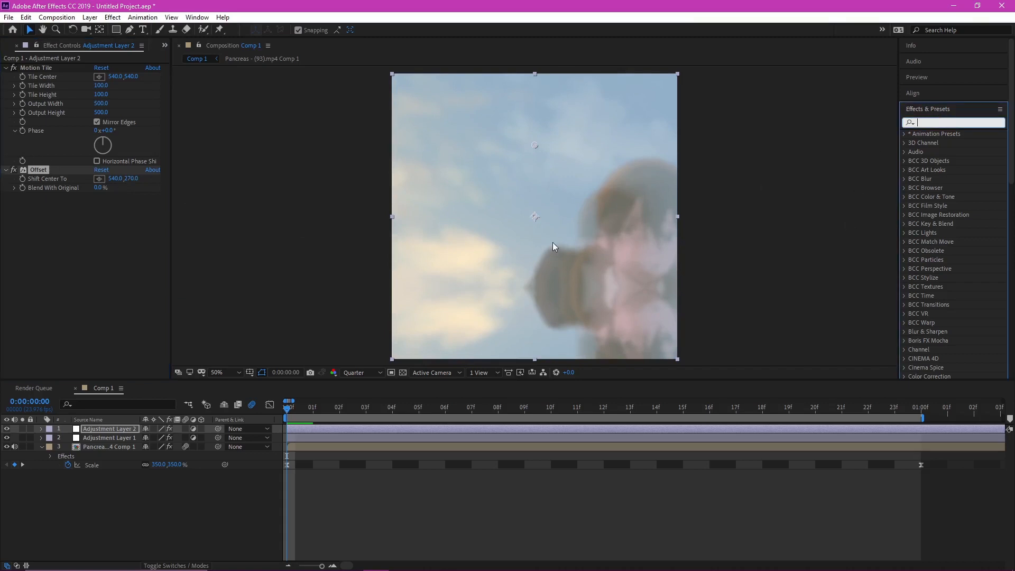
pyautogui.write('directi')
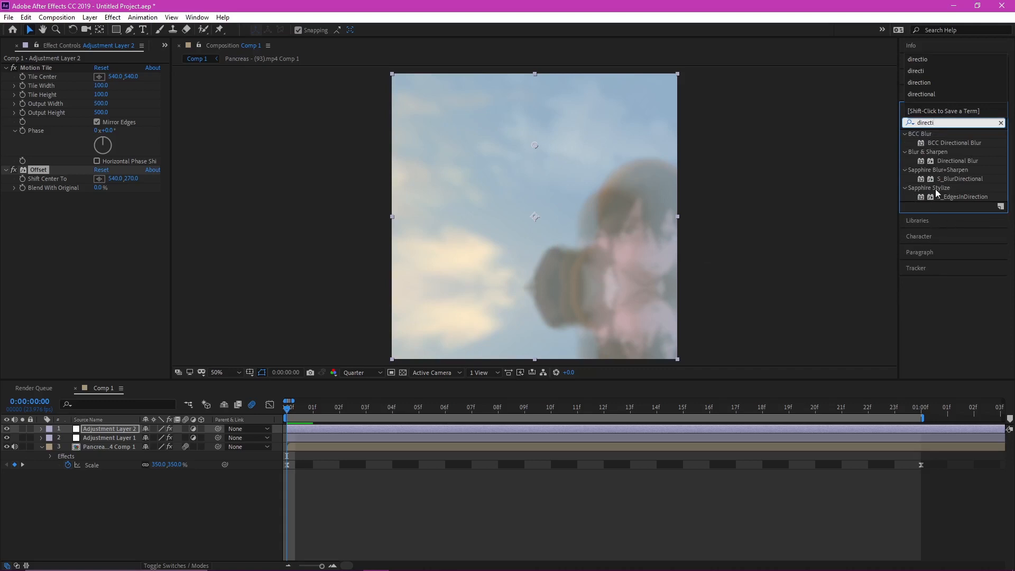
pyautogui.moveTo(952, 160); pyautogui.dragTo(105, 289)
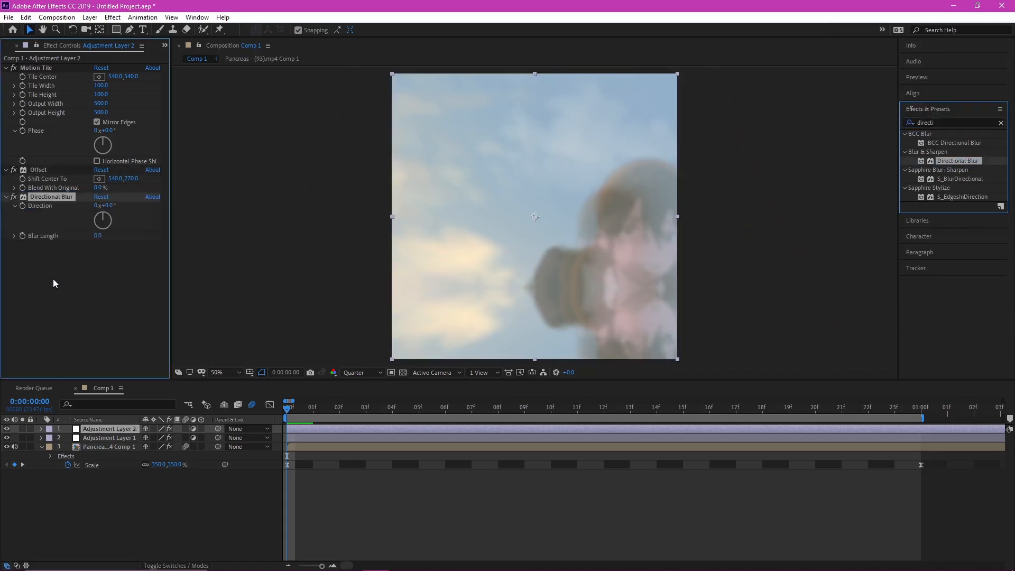
# Set the Directional Blur's Blur Length to 100.
pyautogui.click(98, 236)
pyautogui.write('1')
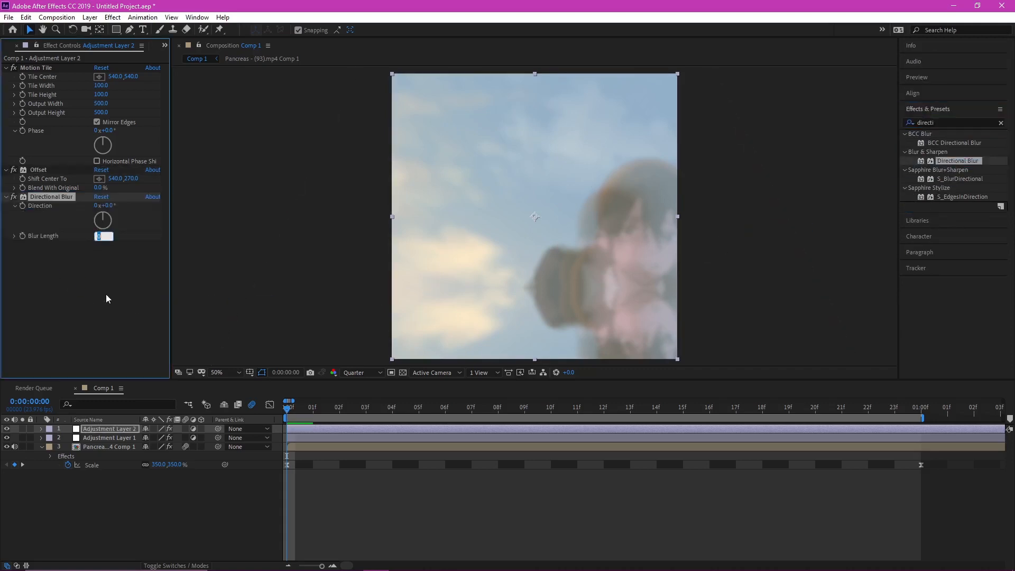
pyautogui.write('00')
pyautogui.press('Return')
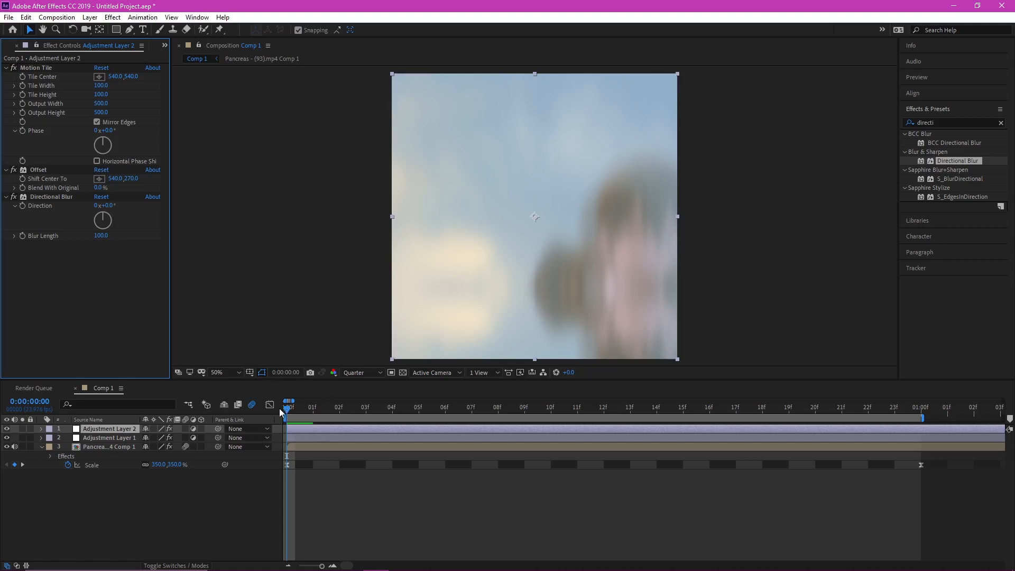
# Split Adjustment Layer 2 at frame 1 and delete the part after it.
pyautogui.click(313, 408)
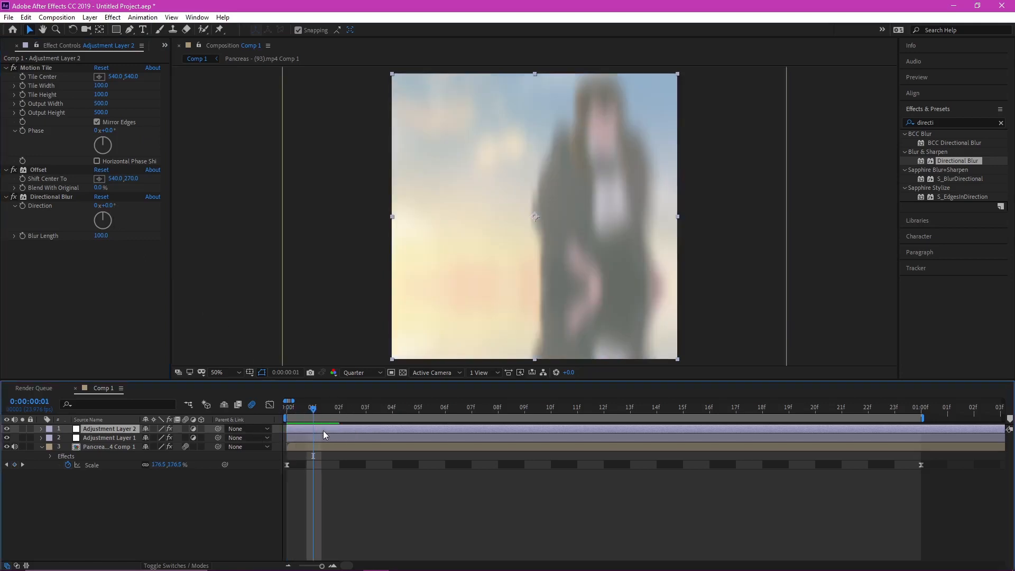
pyautogui.hotkey('ctrl', 'shift', 'd')
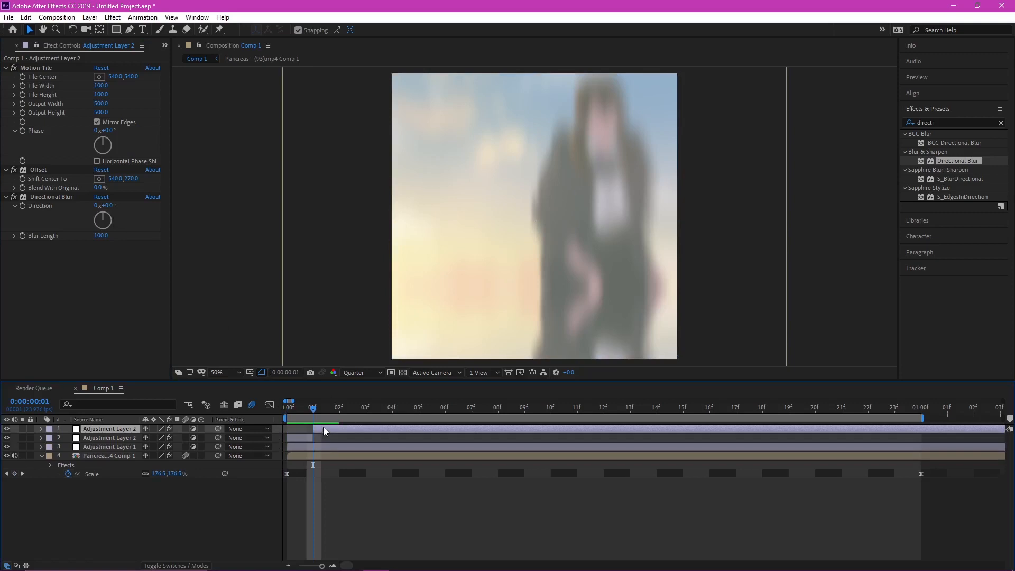
pyautogui.press('Delete')
# Preview the transition from the first frame with the timeline zoomed out.
pyautogui.press('Home')
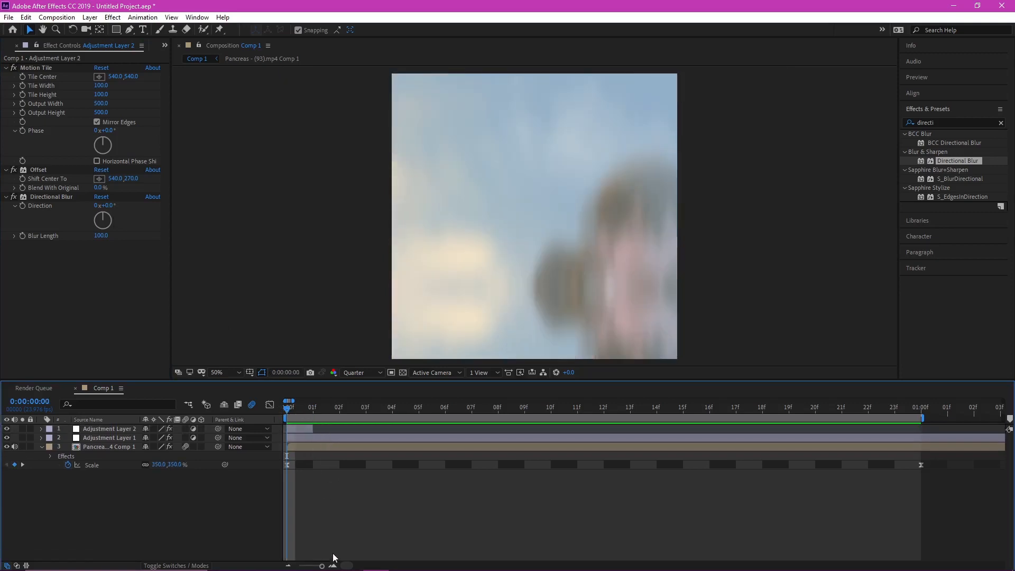
pyautogui.click(289, 565)
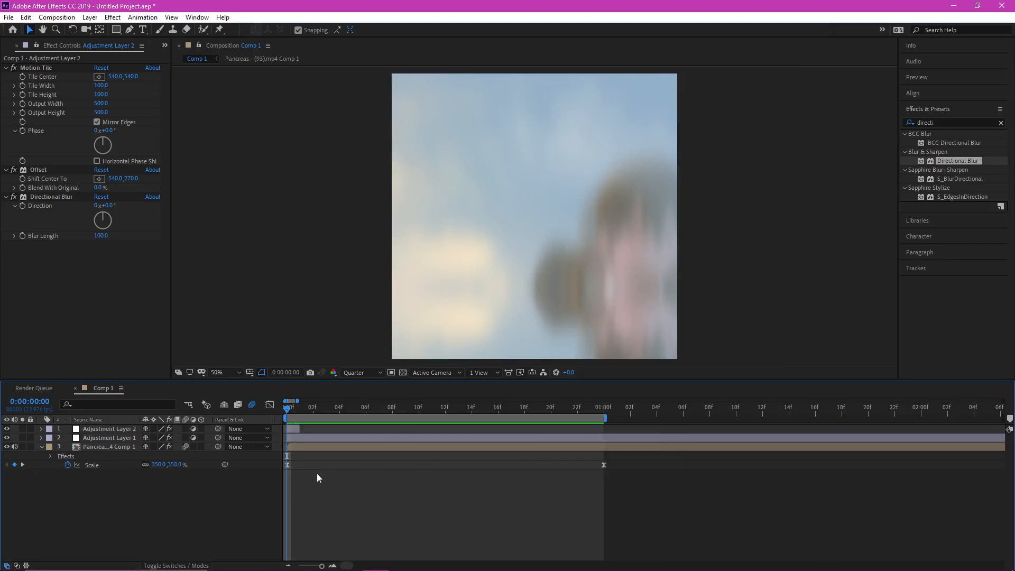
pyautogui.press('space')
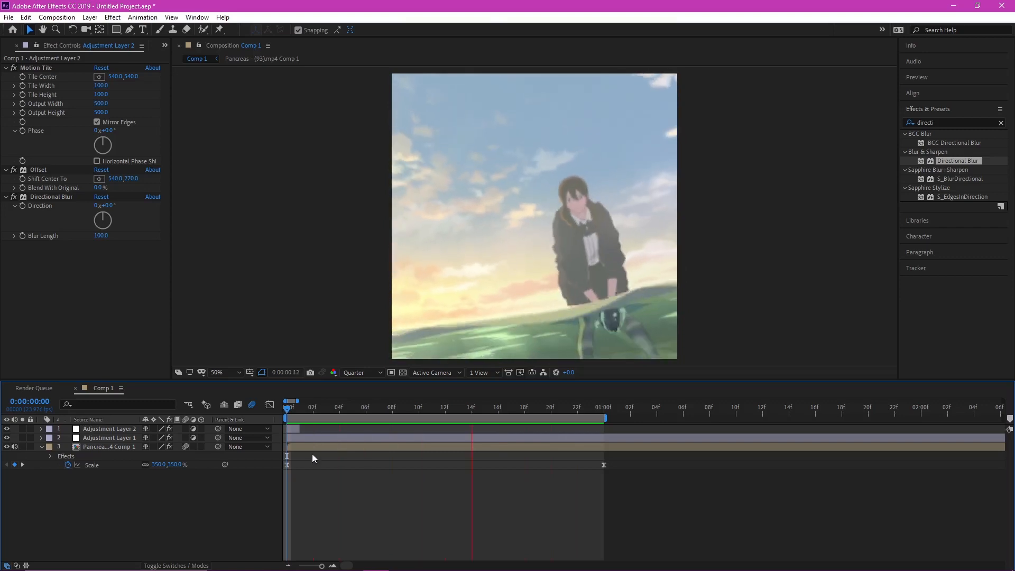
pyautogui.click(286, 406)
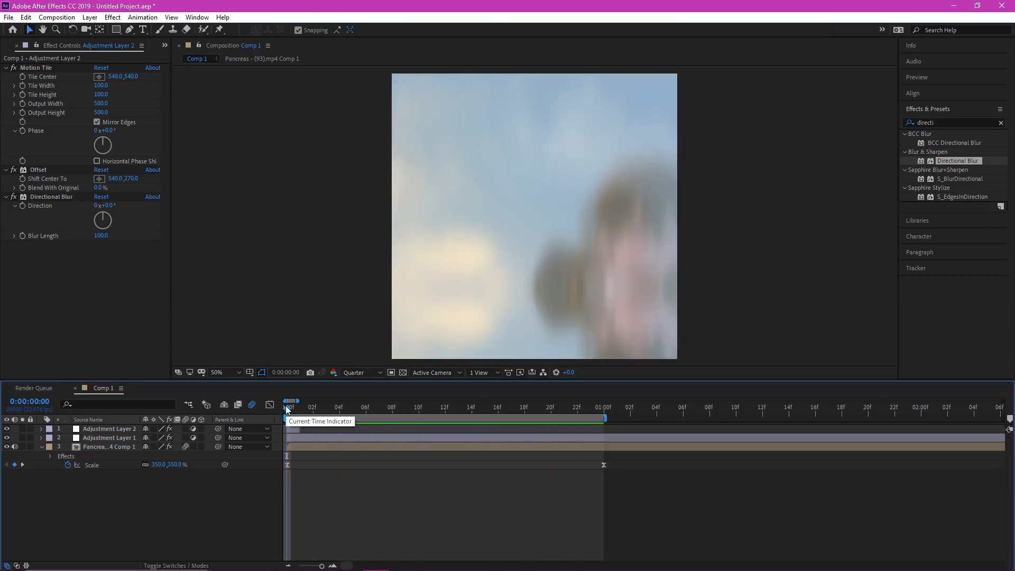
pyautogui.moveTo(287, 407)
pyautogui.mouseDown()
pyautogui.moveTo(309, 414)
pyautogui.moveTo(280, 419)
pyautogui.mouseUp()
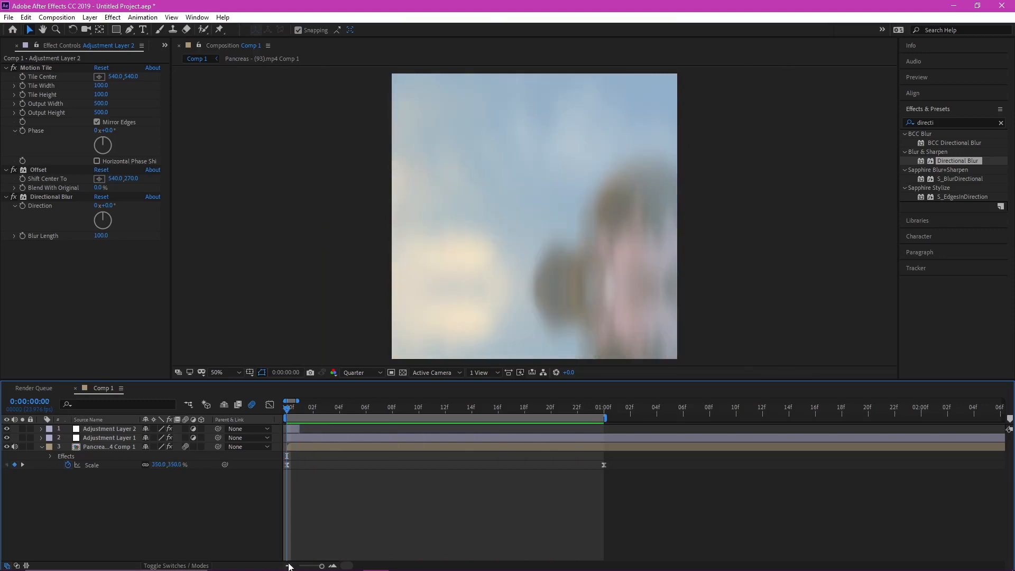
pyautogui.click(288, 564)
pyautogui.click(365, 408)
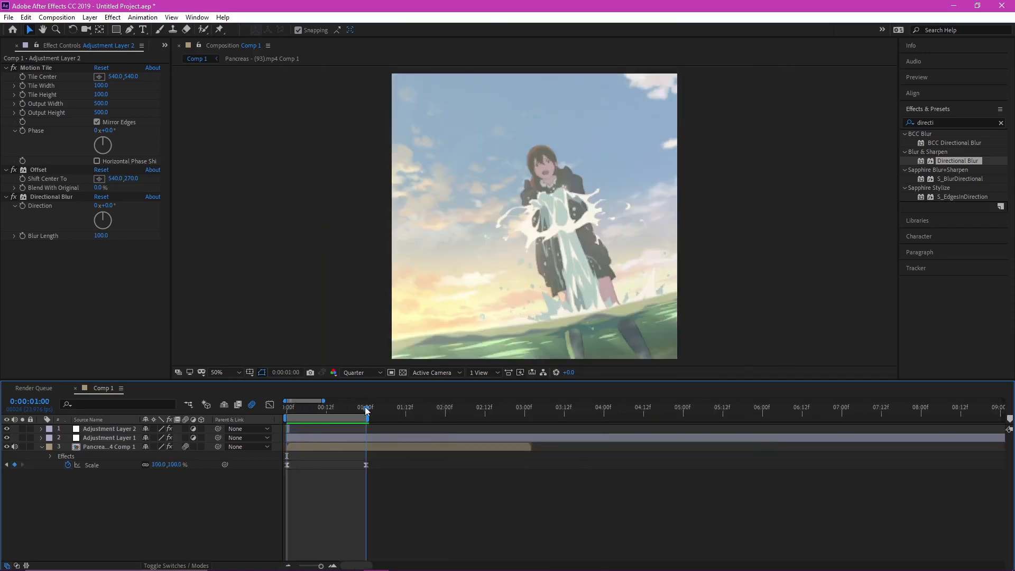
pyautogui.click(283, 406)
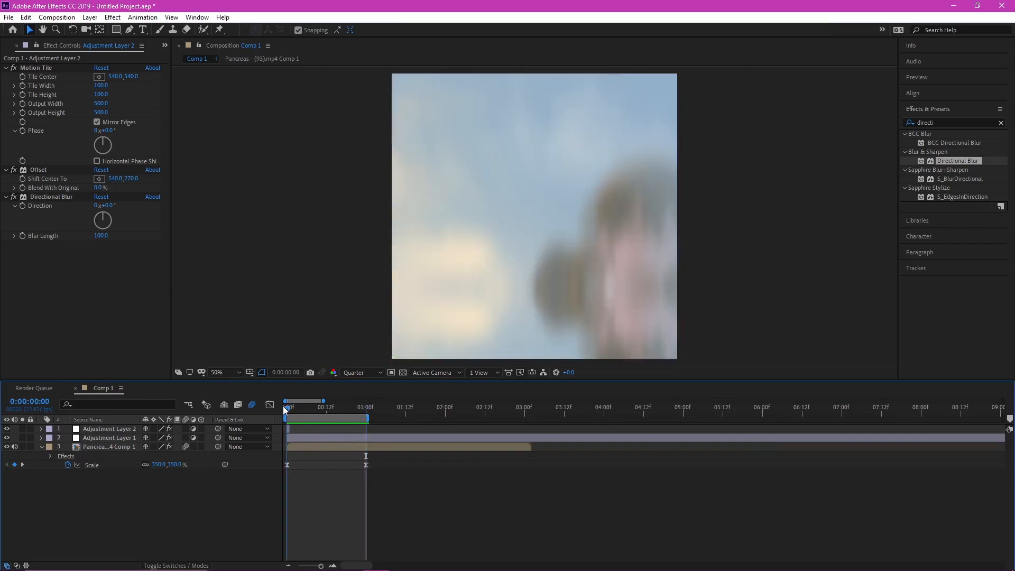
pyautogui.press('space')
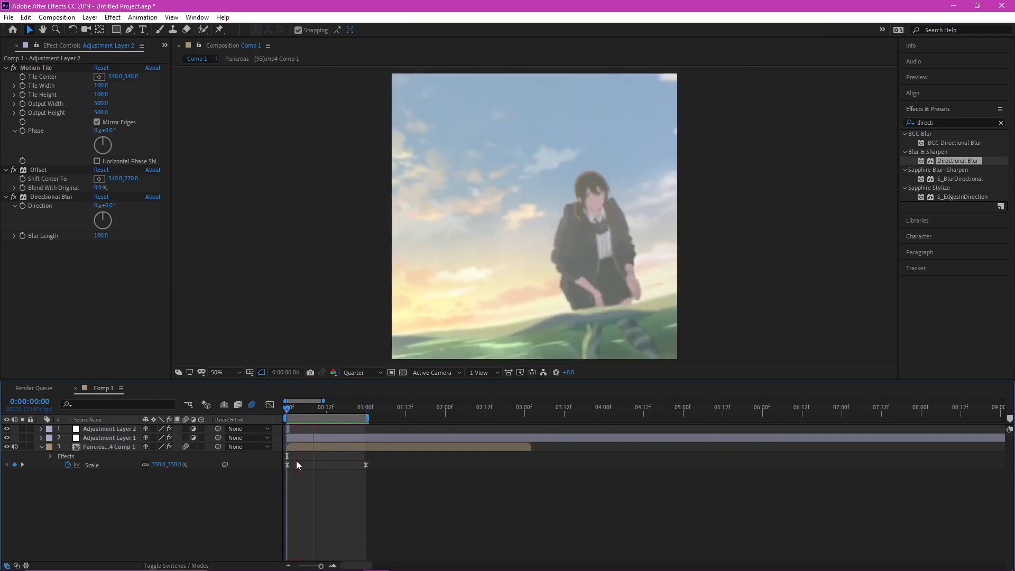
pyautogui.moveTo(288, 410); pyautogui.dragTo(368, 426)
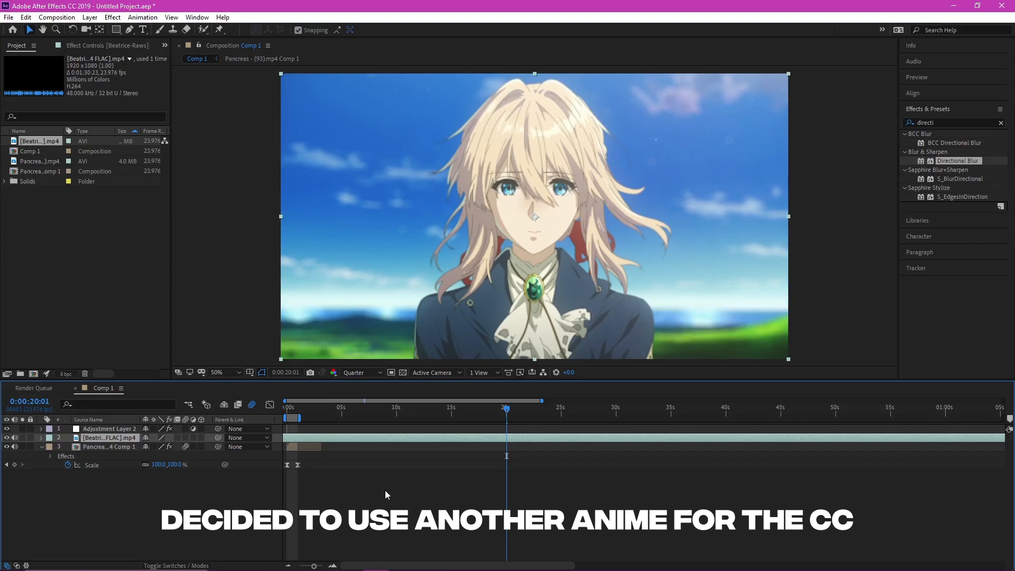
# Add an adjustment layer above the Beatrice-Raws clip and apply the Magic Bullet Looks effect to it.
pyautogui.hotkey('ctrl', 'alt', 'y')
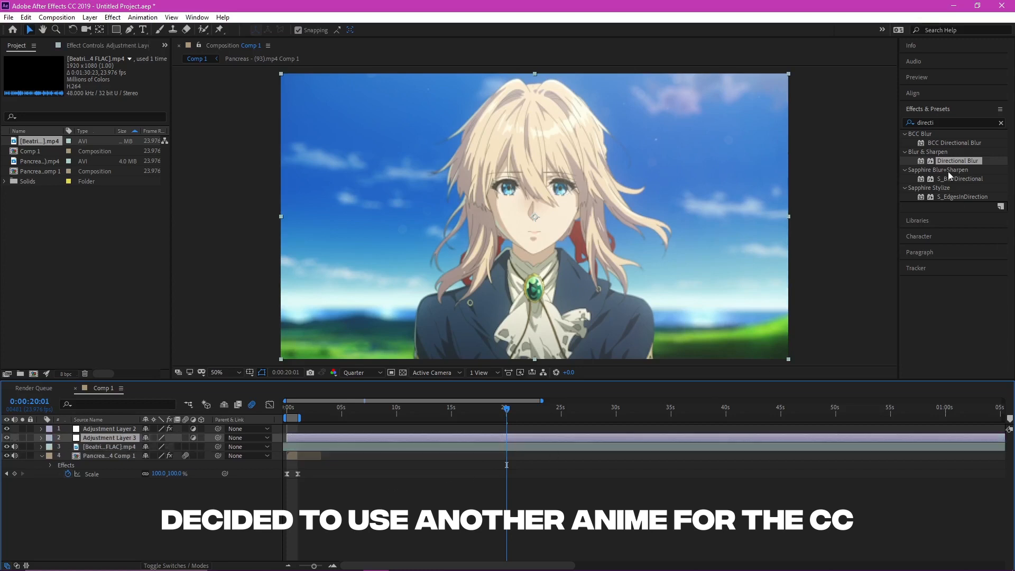
pyautogui.click(941, 122)
pyautogui.write('looks')
pyautogui.moveTo(944, 180); pyautogui.dragTo(537, 437)
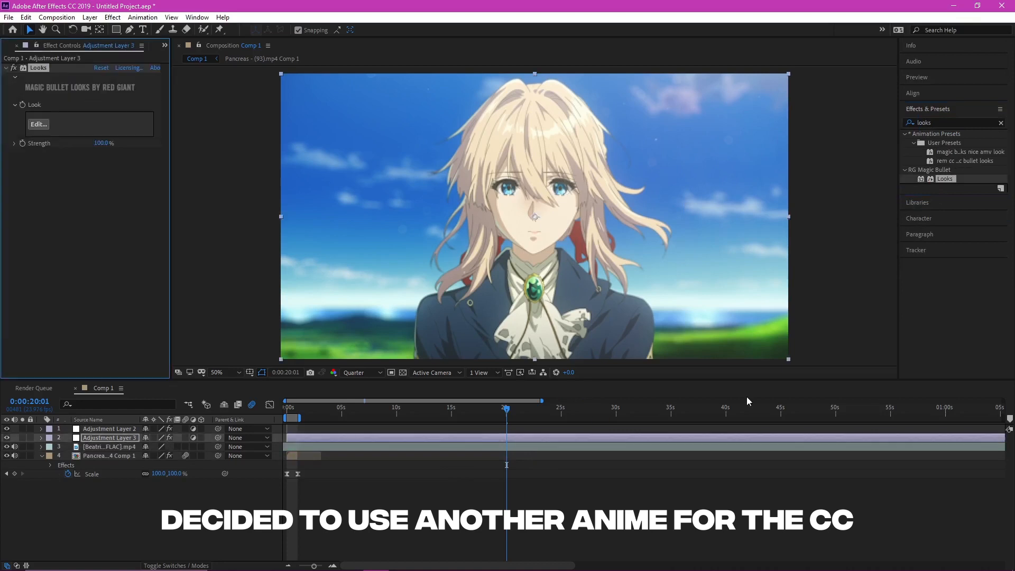
pyautogui.click(1001, 123)
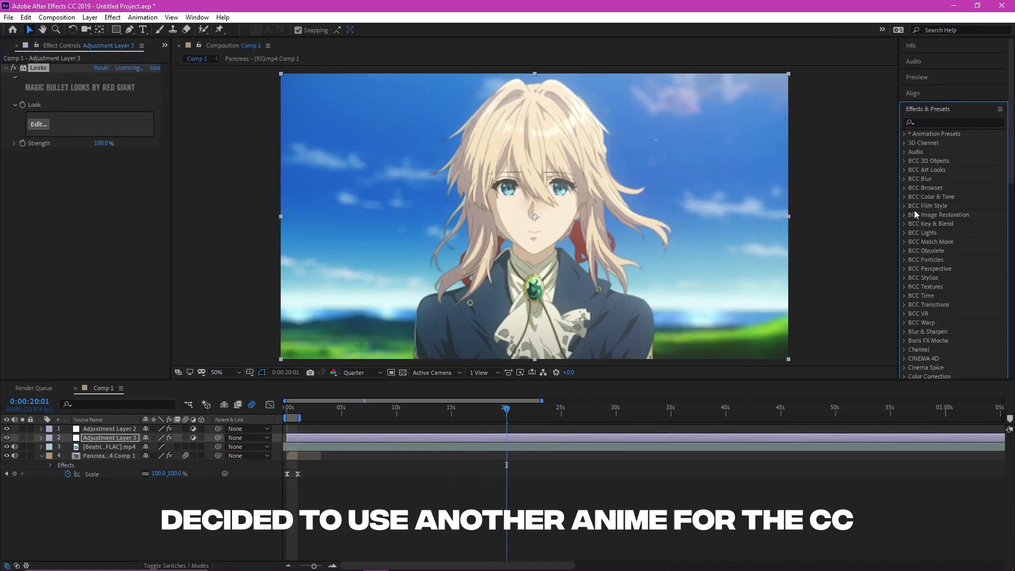
# Edit the look's My Footage Is settings to Black -2.75, White +1.20 and Contrast +3.10, and apply the look.
pyautogui.click(40, 125)
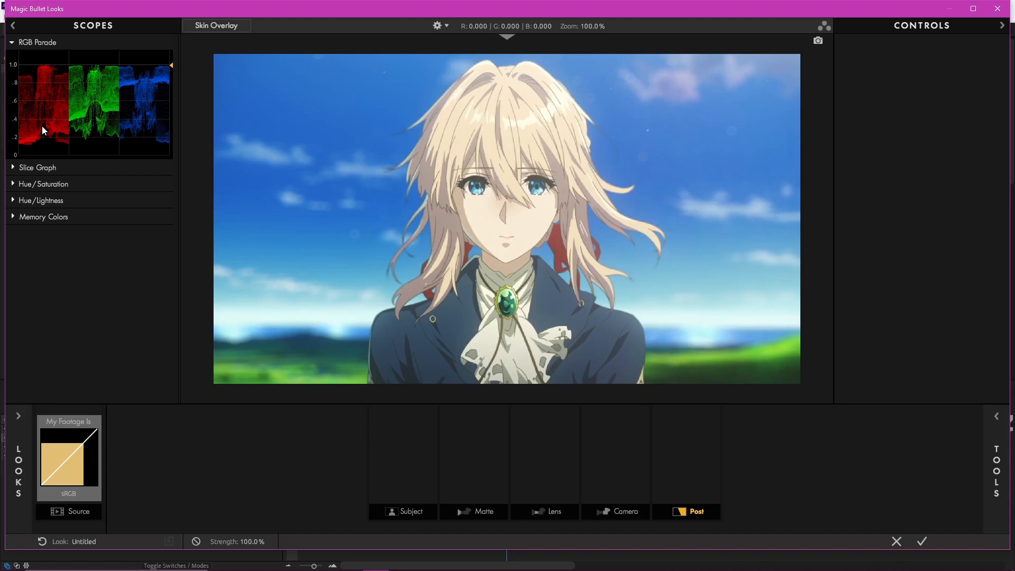
pyautogui.click(973, 8)
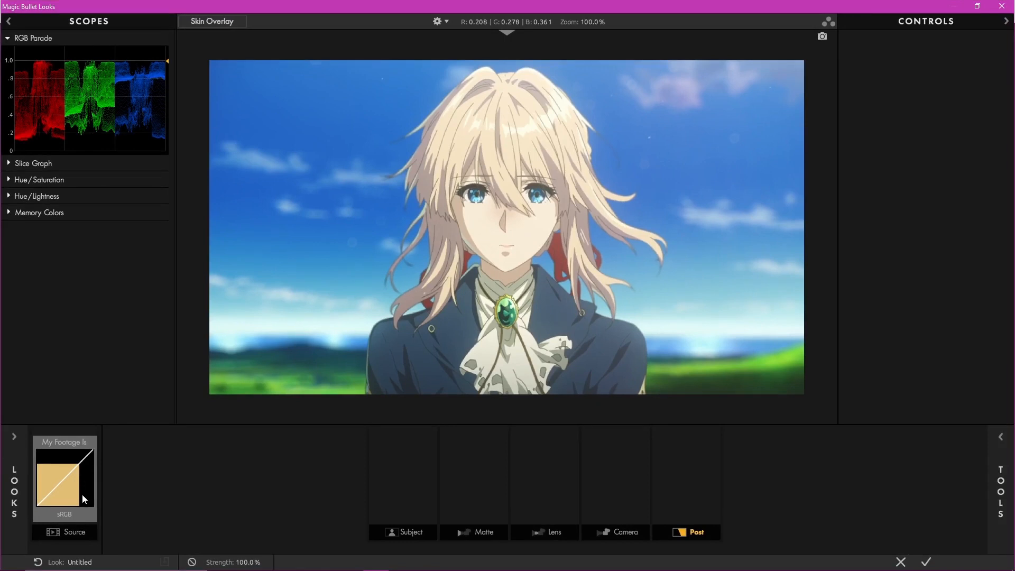
pyautogui.click(82, 496)
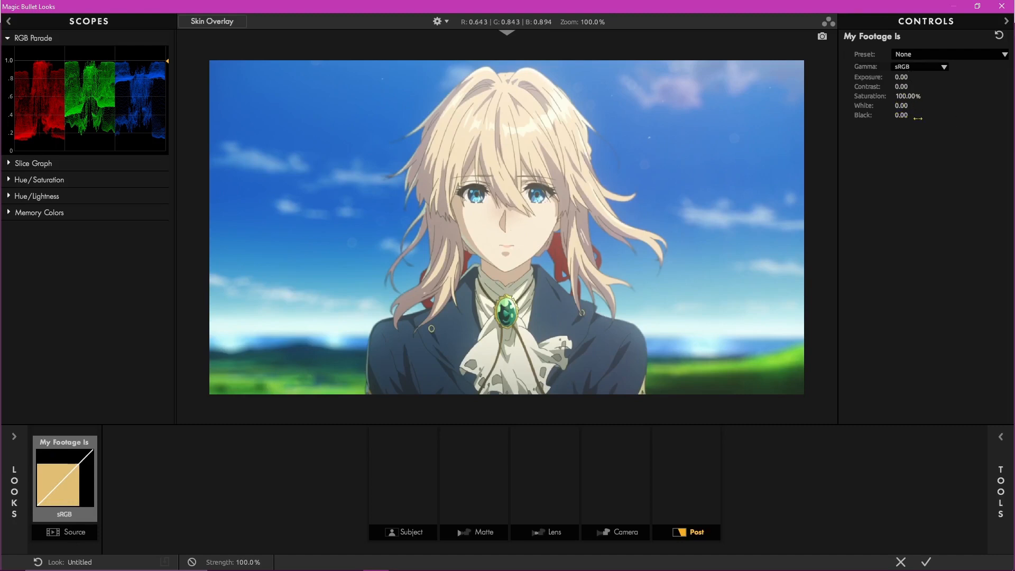
pyautogui.moveTo(902, 115); pyautogui.dragTo(873, 116)
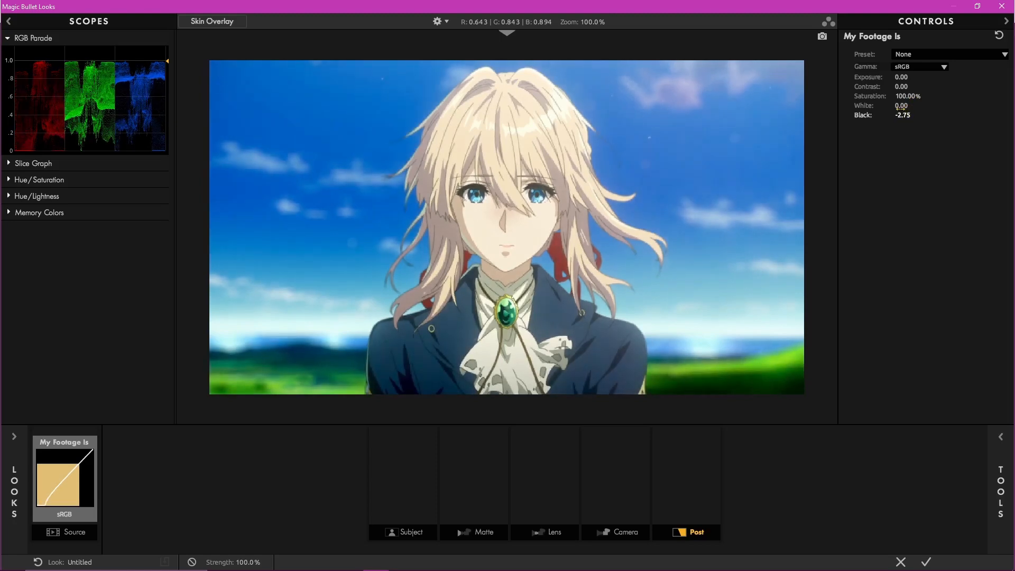
pyautogui.moveTo(900, 108); pyautogui.dragTo(909, 107)
pyautogui.moveTo(900, 87)
pyautogui.mouseDown()
pyautogui.moveTo(878, 87)
pyautogui.moveTo(909, 87)
pyautogui.mouseUp()
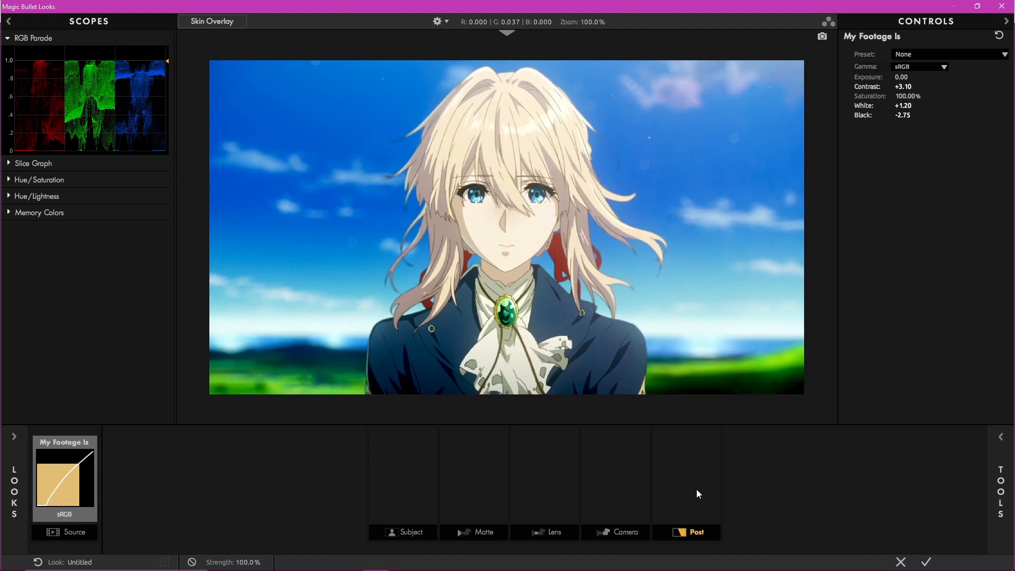
pyautogui.click(926, 562)
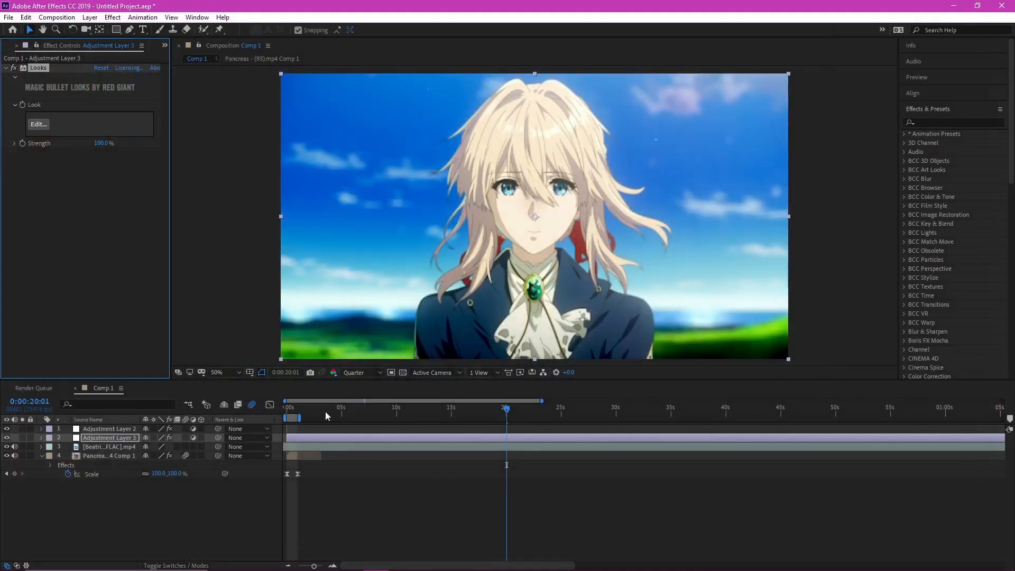
# Set the composition preview resolution to Full and toggle Adjustment Layer 3's visibility to compare the grade.
pyautogui.click(363, 373)
pyautogui.click(357, 405)
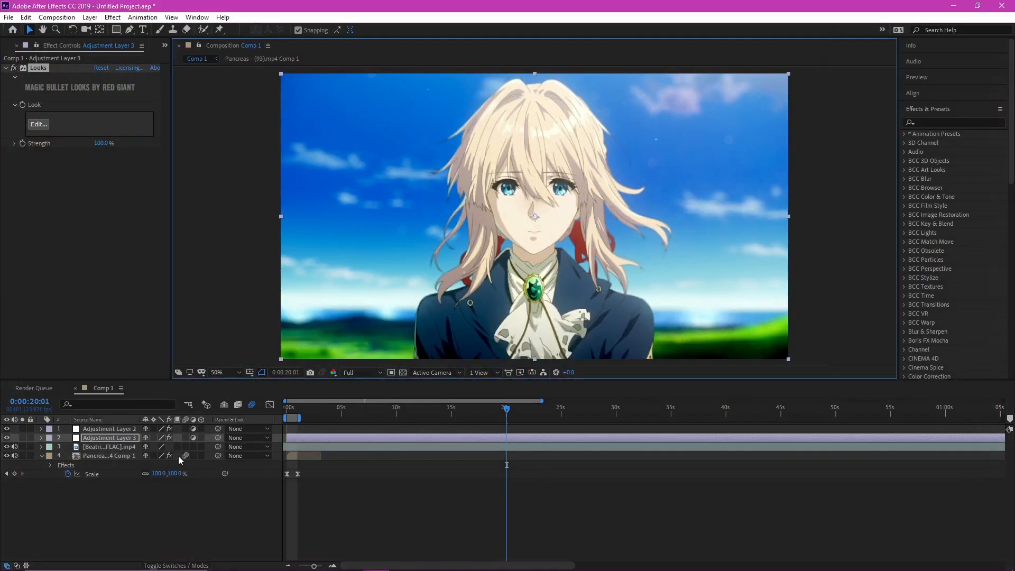
pyautogui.click(6, 438)
pyautogui.click(7, 438)
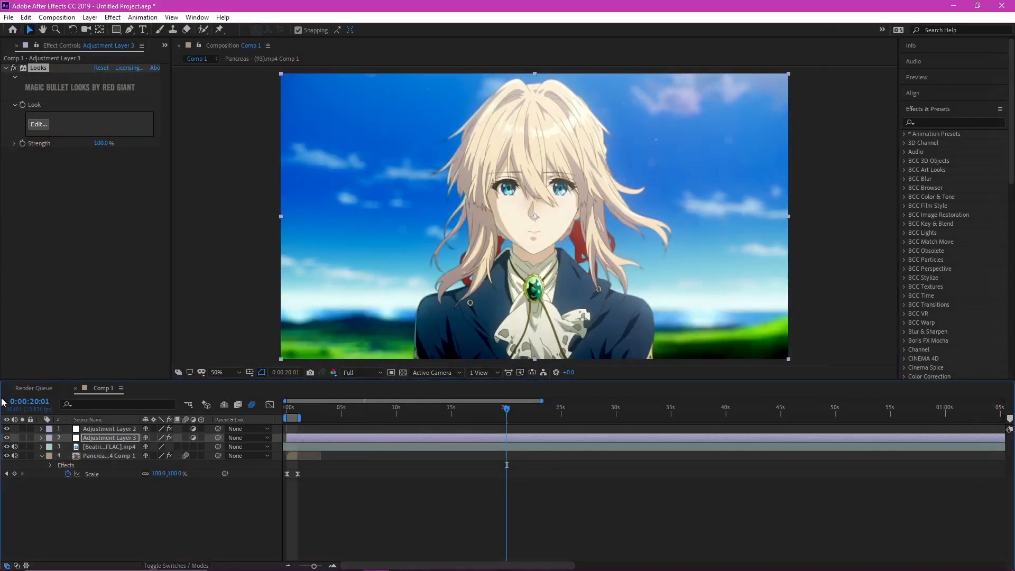
# Reopen the look for editing and add the Mojo II tool to the Post stage.
pyautogui.click(33, 124)
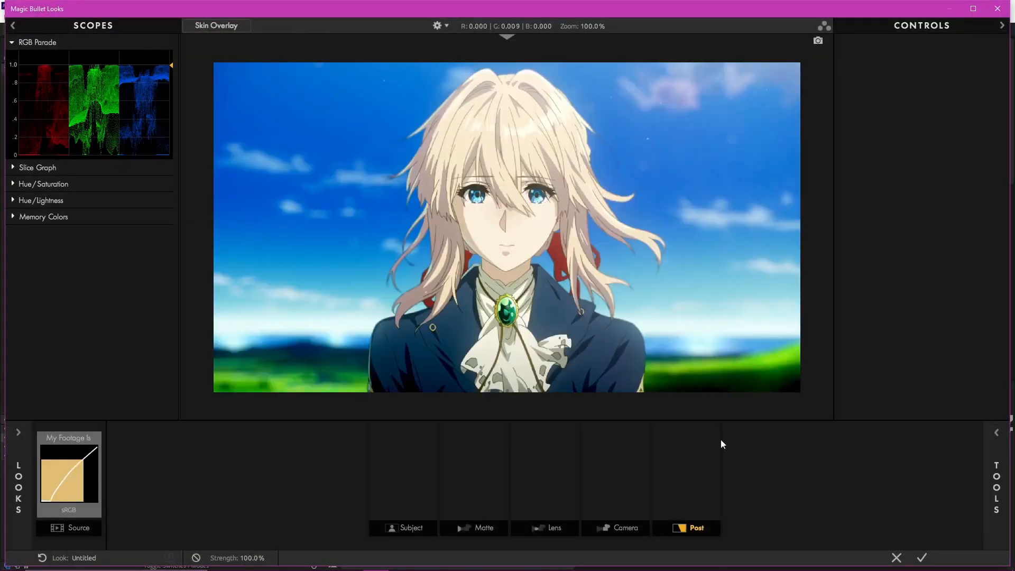
pyautogui.click(997, 484)
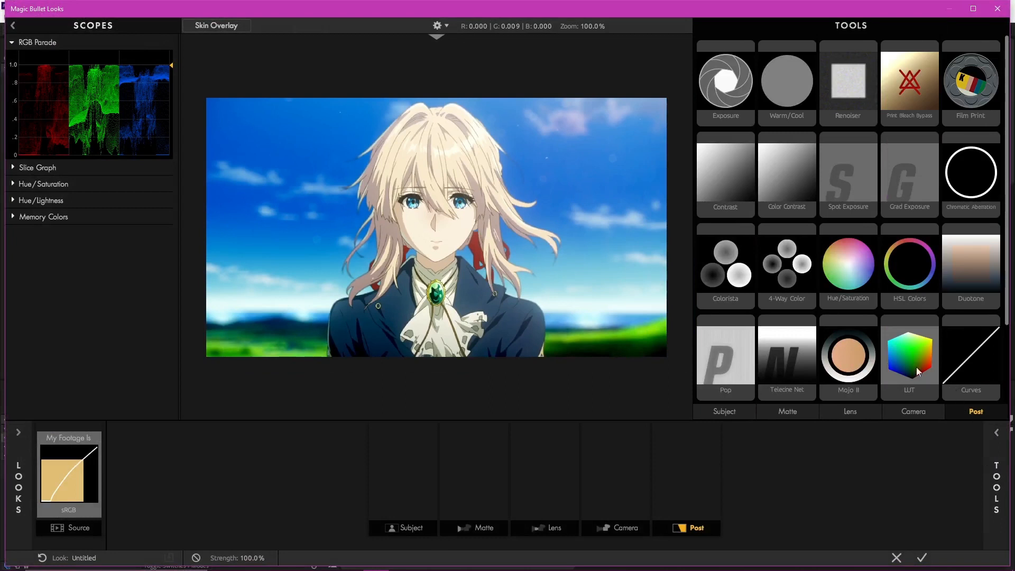
pyautogui.scroll(-1, 941, 380)
pyautogui.moveTo(846, 340); pyautogui.dragTo(686, 473)
pyautogui.click(996, 476)
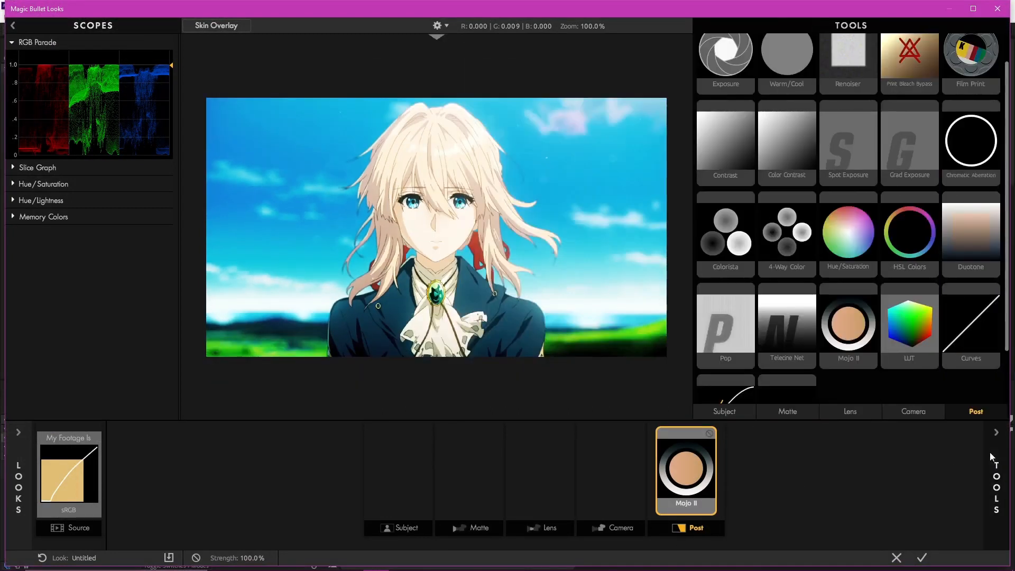
pyautogui.click(996, 468)
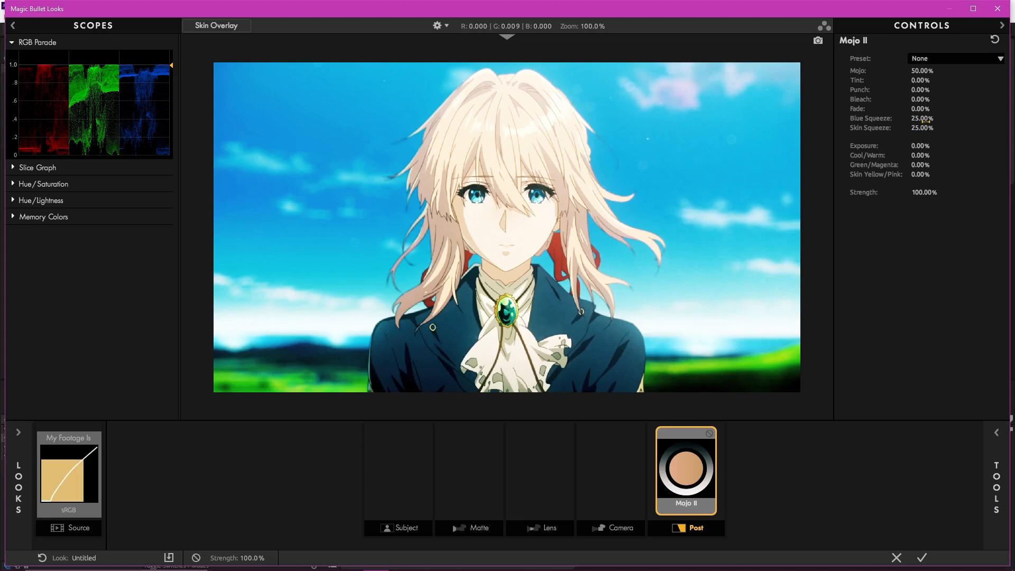
# Set Mojo II's Blue Squeeze to 16%, Skin Squeeze to 100% and Mojo to 3%.
pyautogui.moveTo(925, 119); pyautogui.dragTo(893, 120)
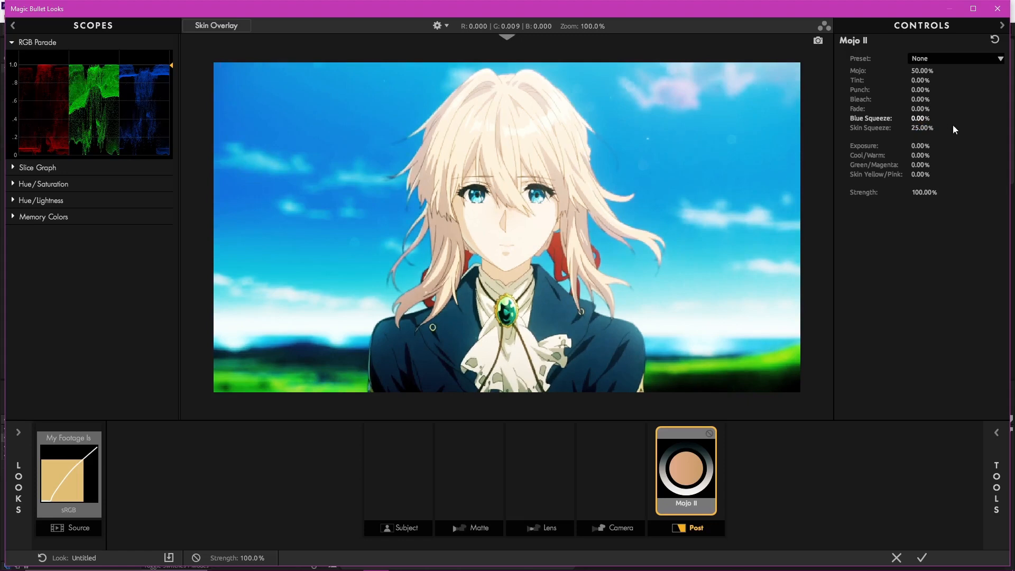
pyautogui.moveTo(921, 119); pyautogui.dragTo(938, 119)
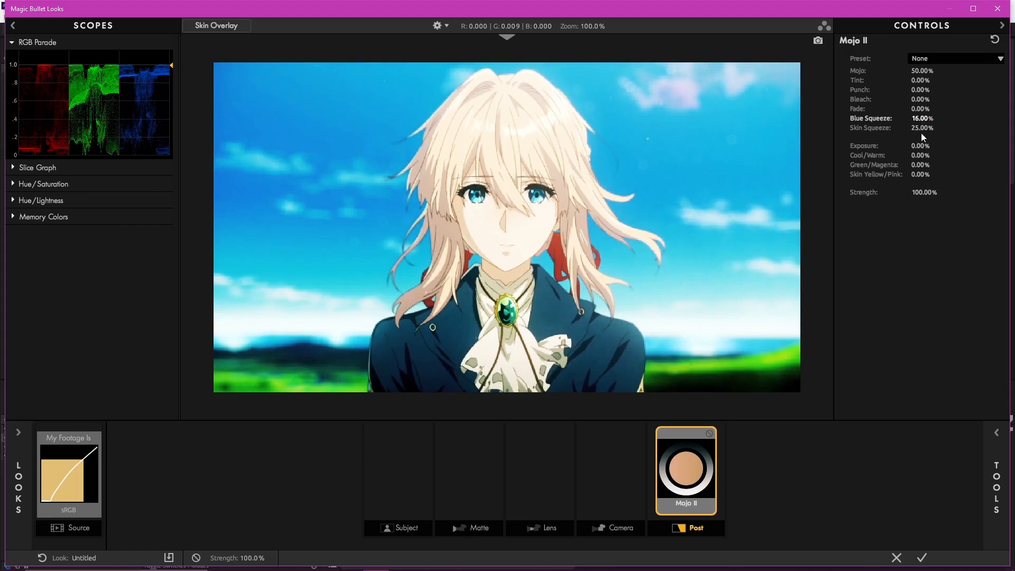
pyautogui.moveTo(921, 132); pyautogui.dragTo(1007, 132)
pyautogui.click(923, 71)
pyautogui.write('3')
pyautogui.press('Return')
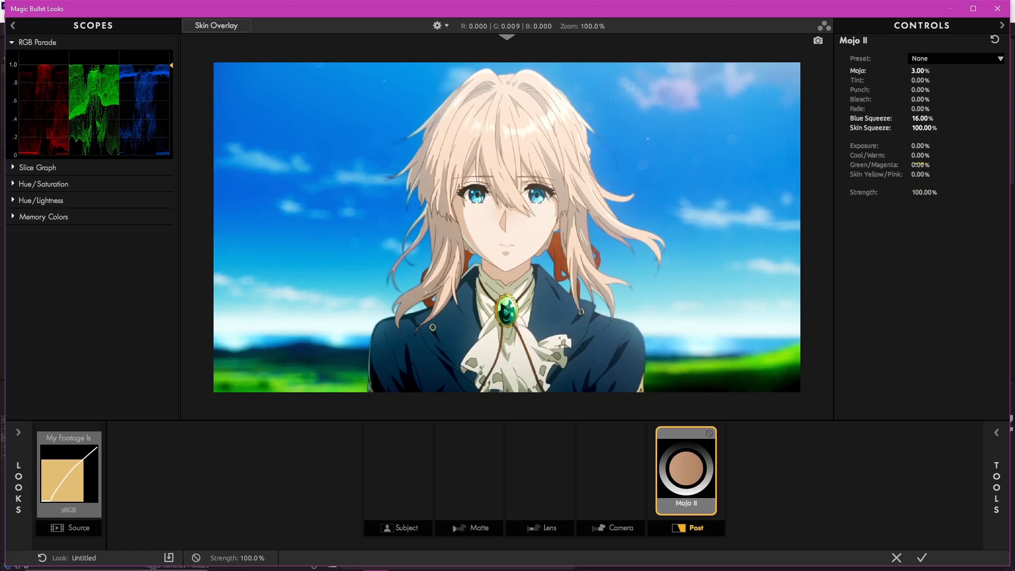
# Set Mojo II's Green/Magenta to +53.10% and Skin Yellow/Pink to +30.60%.
pyautogui.moveTo(919, 165); pyautogui.dragTo(955, 164)
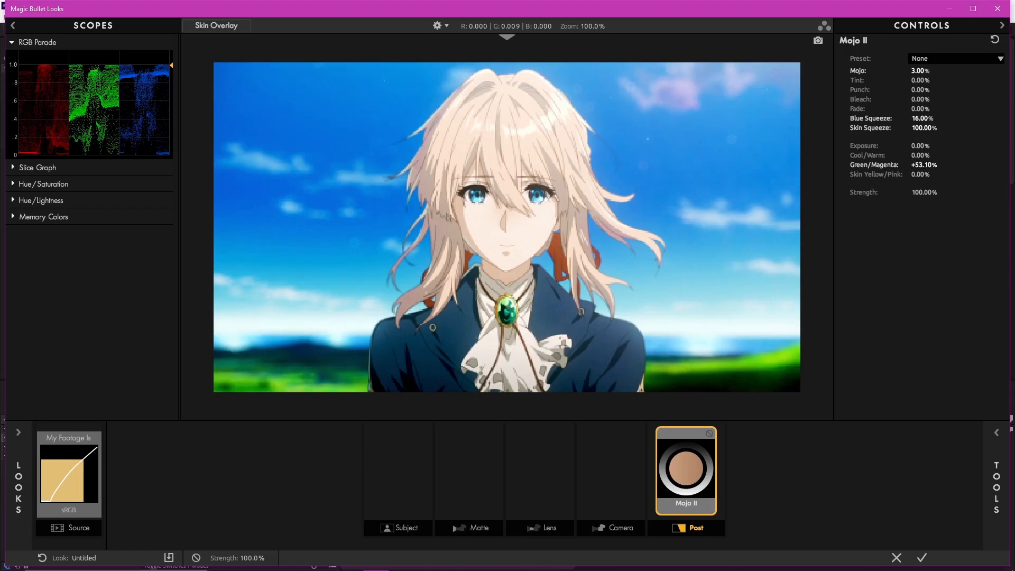
pyautogui.moveTo(923, 174); pyautogui.dragTo(924, 174)
pyautogui.moveTo(924, 174); pyautogui.dragTo(940, 174)
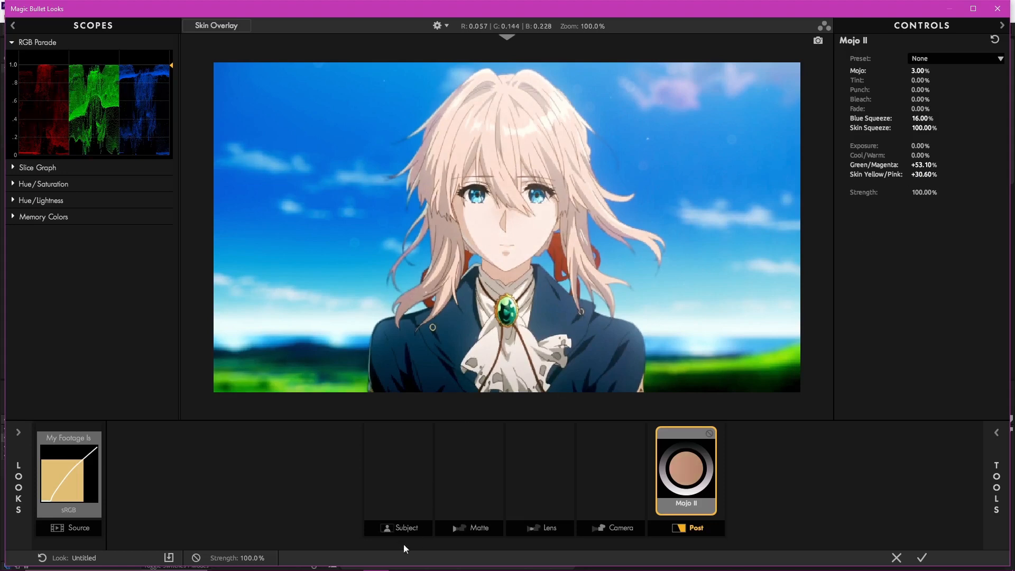
# Toggle the whole look off and on to compare the grade with the original footage.
pyautogui.click(196, 559)
pyautogui.click(197, 559)
pyautogui.click(197, 559)
pyautogui.click(198, 559)
pyautogui.click(197, 559)
pyautogui.click(197, 558)
# Add the HSL Colors tool to the Post stage, ahead of Mojo II.
pyautogui.moveTo(1011, 464)
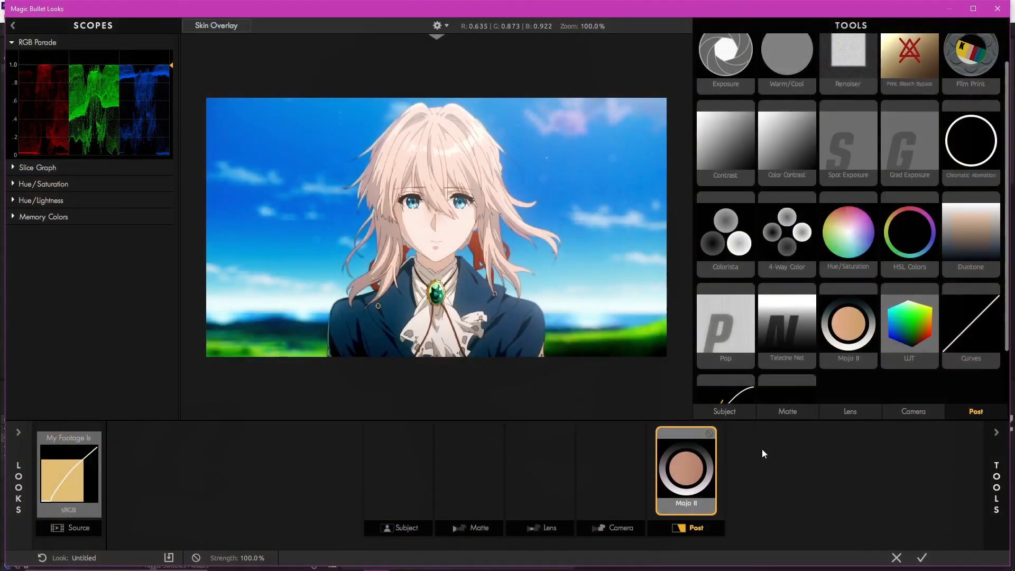
pyautogui.click(917, 242)
pyautogui.moveTo(917, 242); pyautogui.dragTo(654, 462)
pyautogui.click(997, 478)
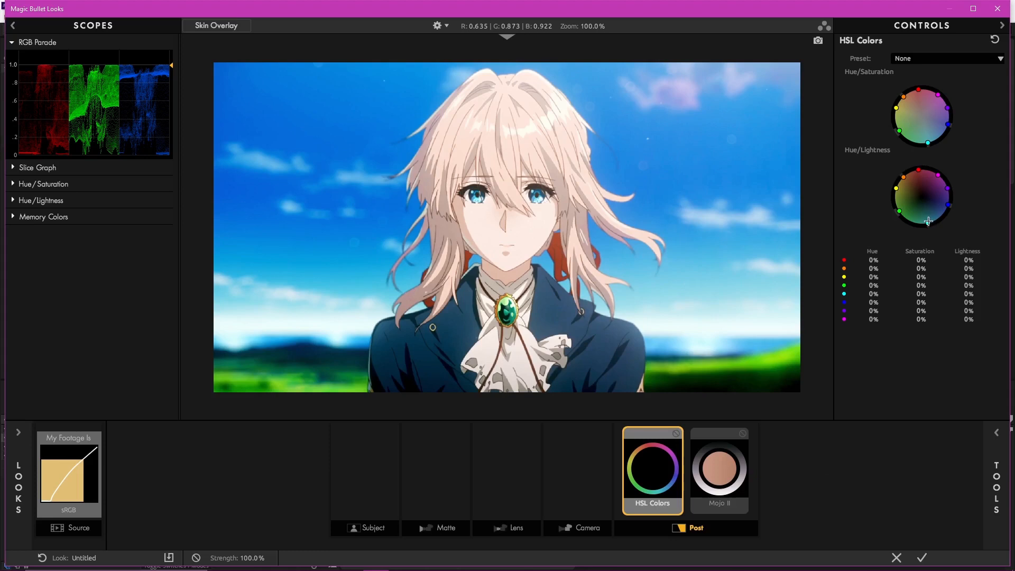
# In HSL Colors, set lightness to orange +29.2%, yellow -20.4%, green +46.7%, cyan +17.7%, blue +5.2%, and hue to red +11.2%, orange -15.3%, blue -60.6%.
pyautogui.moveTo(928, 221)
pyautogui.mouseDown()
pyautogui.moveTo(929, 230)
pyautogui.moveTo(947, 208)
pyautogui.moveTo(931, 233)
pyautogui.mouseUp()
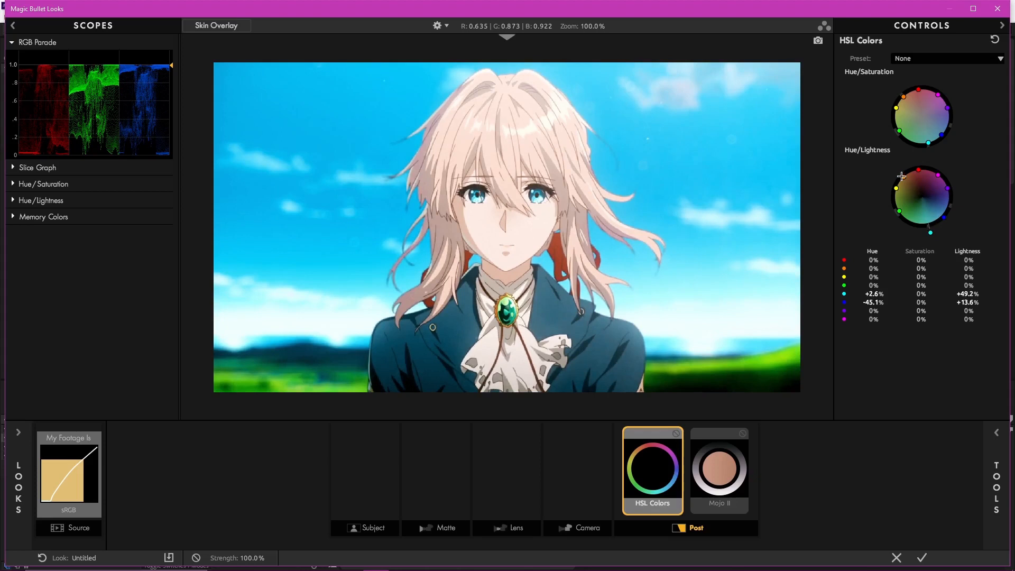
pyautogui.moveTo(900, 210); pyautogui.dragTo(894, 217)
pyautogui.moveTo(906, 177)
pyautogui.mouseDown()
pyautogui.moveTo(900, 189)
pyautogui.moveTo(917, 170)
pyautogui.mouseUp()
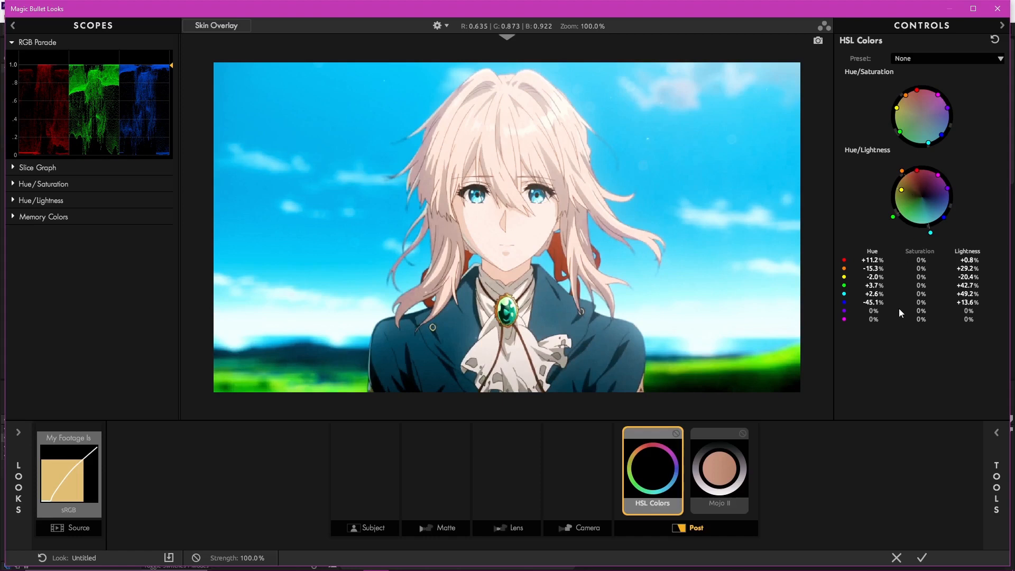
pyautogui.moveTo(931, 232)
pyautogui.mouseDown()
pyautogui.moveTo(941, 220)
pyautogui.moveTo(933, 233)
pyautogui.moveTo(890, 217)
pyautogui.moveTo(941, 220)
pyautogui.moveTo(929, 226)
pyautogui.mouseUp()
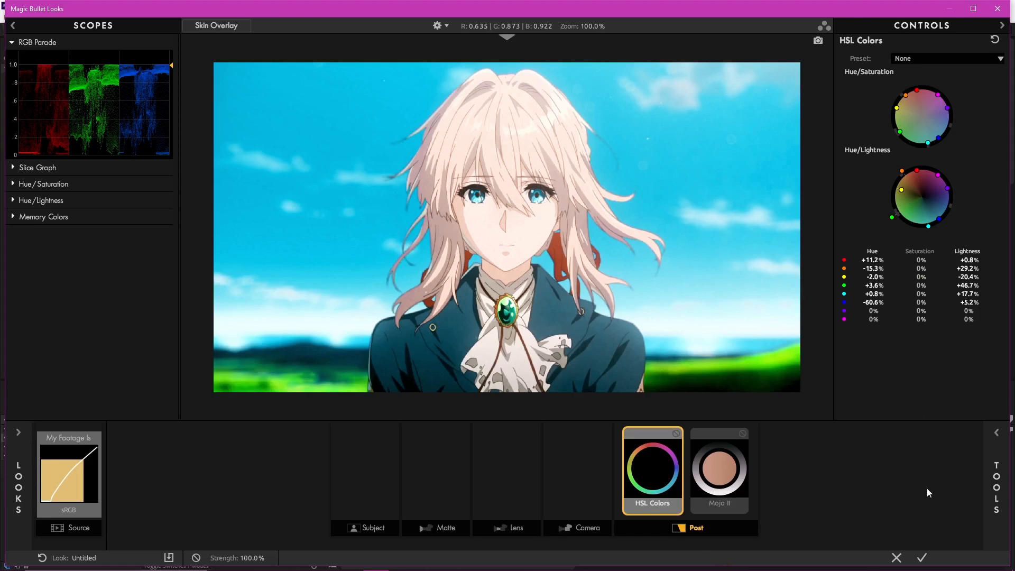
# Add the LUT tool to the look's Camera stage.
pyautogui.click(996, 487)
pyautogui.moveTo(897, 315); pyautogui.dragTo(916, 291)
pyautogui.click(608, 506)
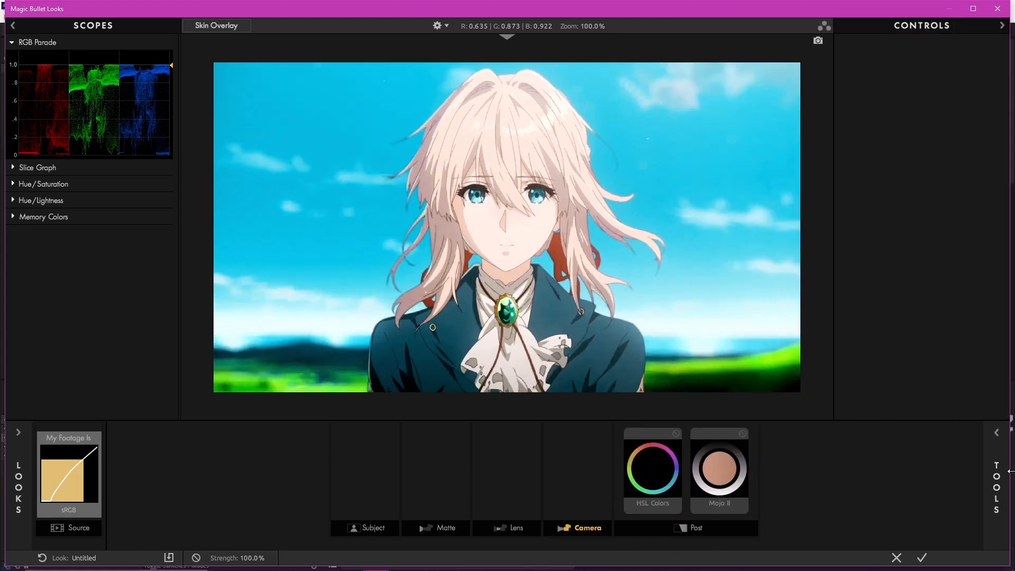
pyautogui.click(997, 478)
pyautogui.moveTo(723, 305); pyautogui.dragTo(555, 480)
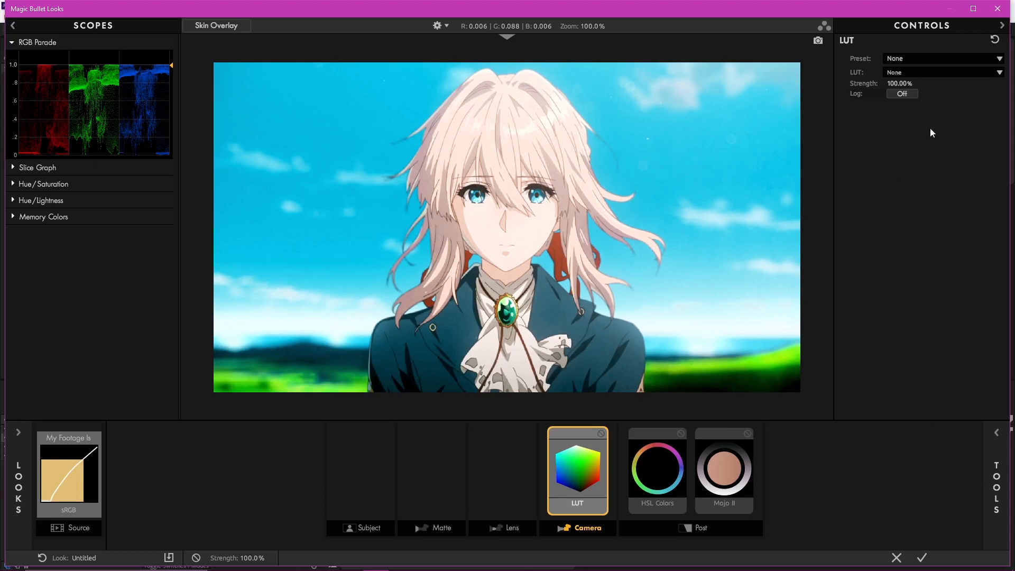
# Try the Bloodbag and Blue Unity LUTs on the footage.
pyautogui.click(896, 74)
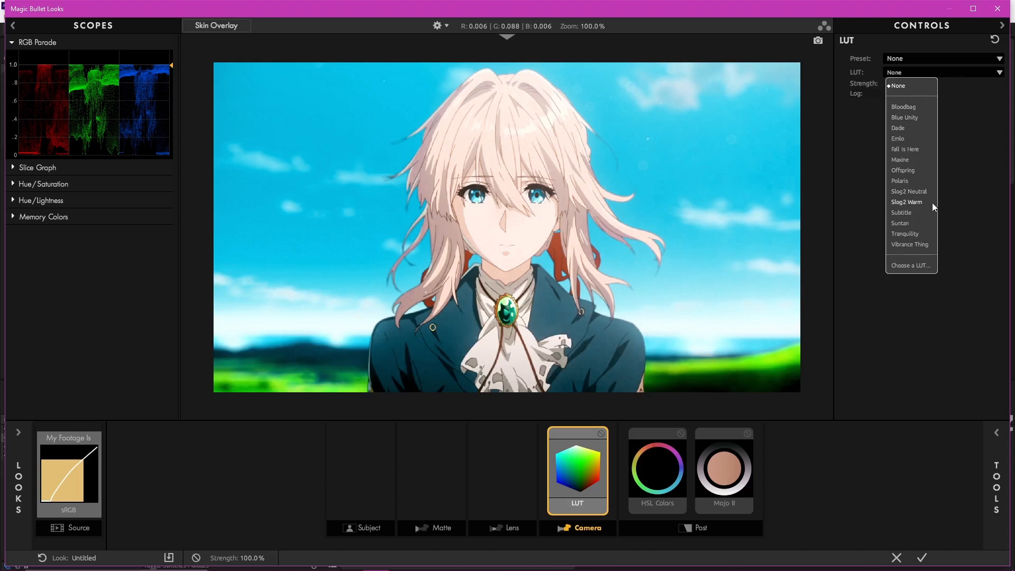
pyautogui.click(895, 106)
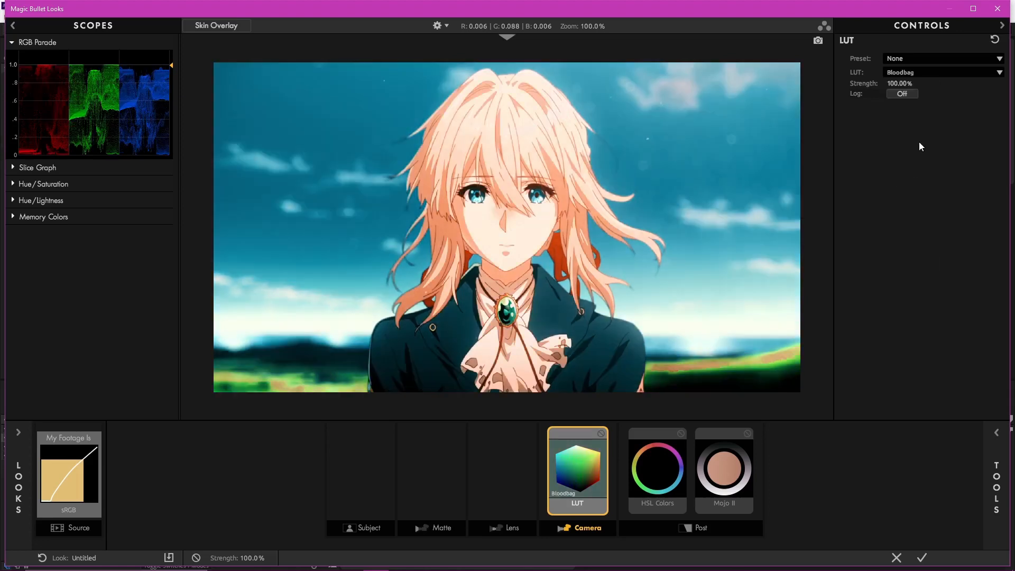
pyautogui.click(917, 75)
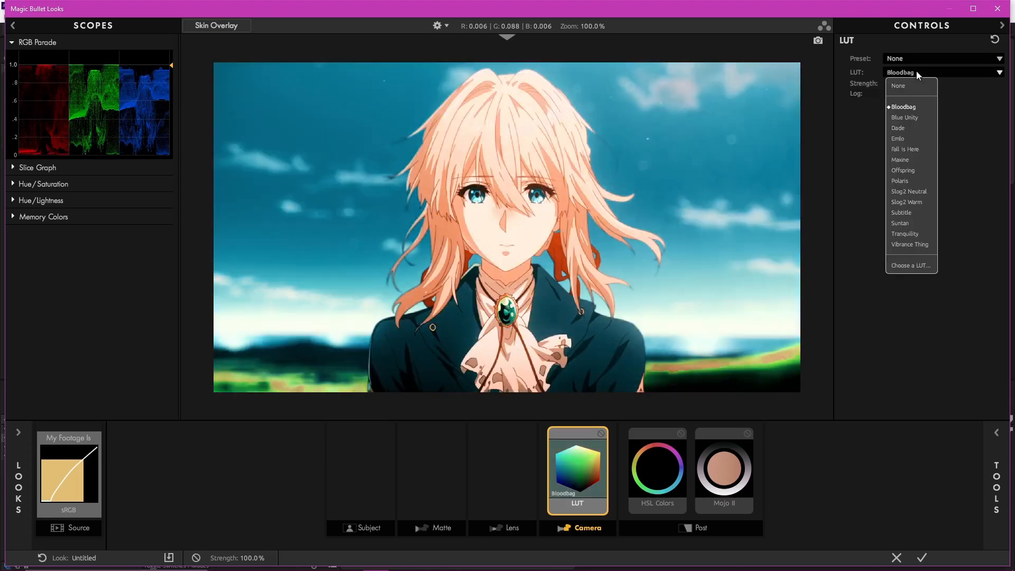
pyautogui.click(909, 119)
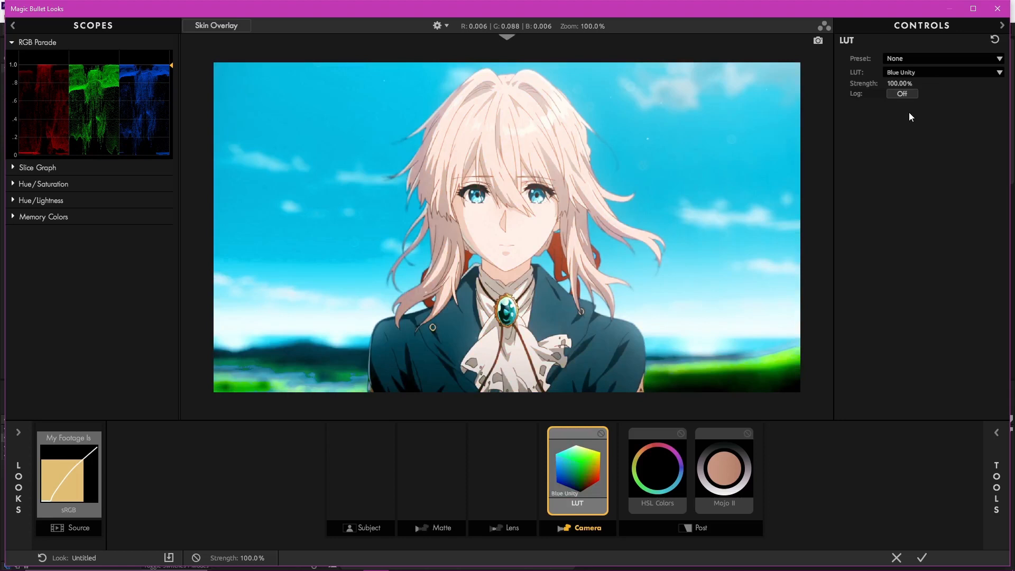
# Choose the Subtitle LUT, set its Strength to 45%, and apply the look.
pyautogui.click(923, 74)
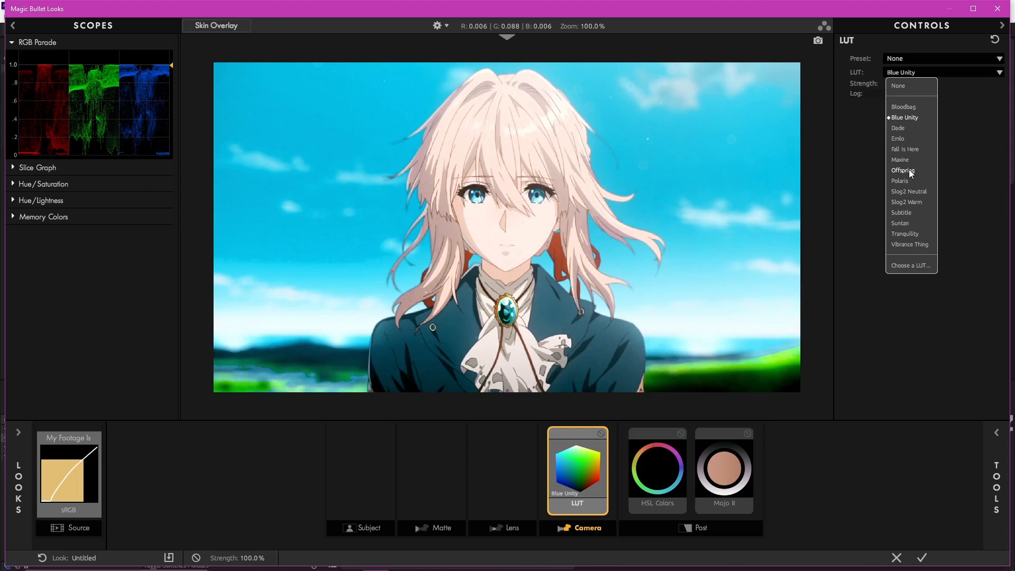
pyautogui.click(907, 213)
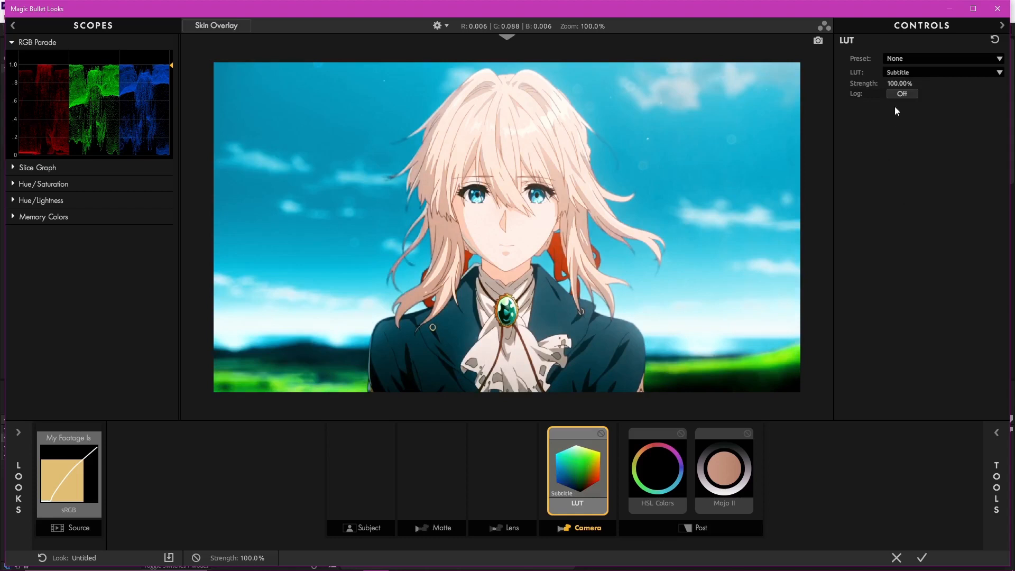
pyautogui.click(904, 73)
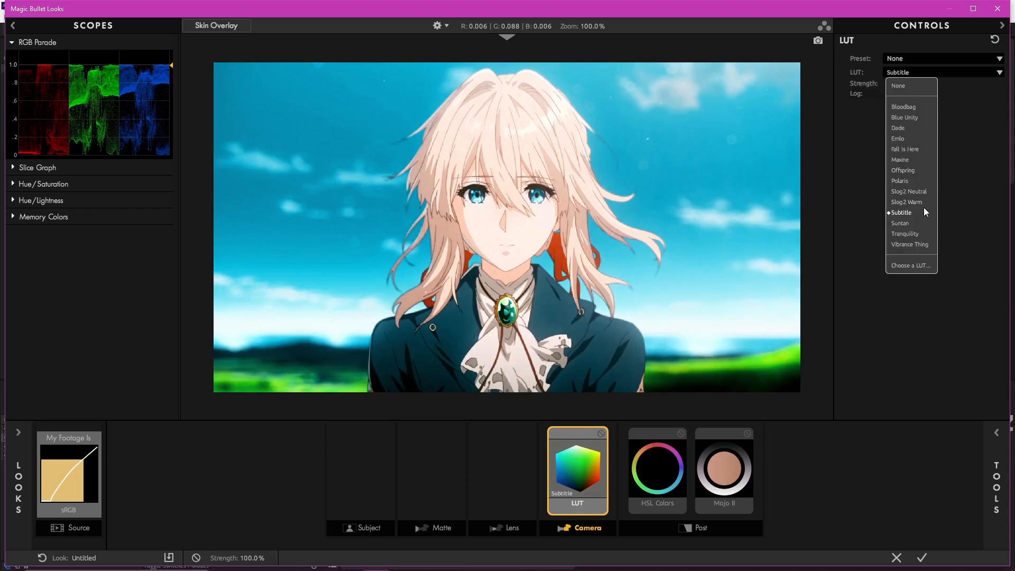
pyautogui.click(955, 174)
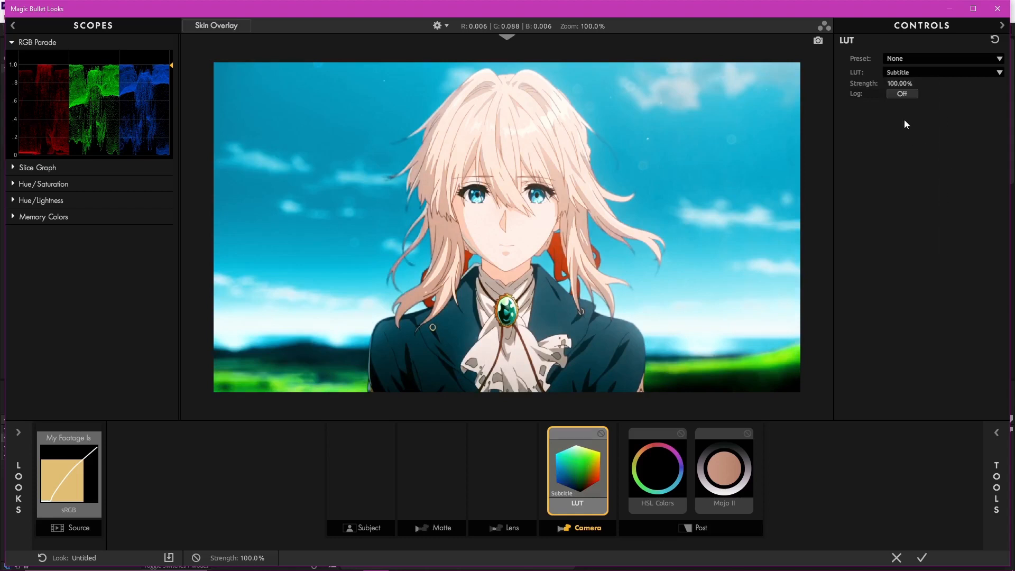
pyautogui.moveTo(900, 84); pyautogui.dragTo(870, 84)
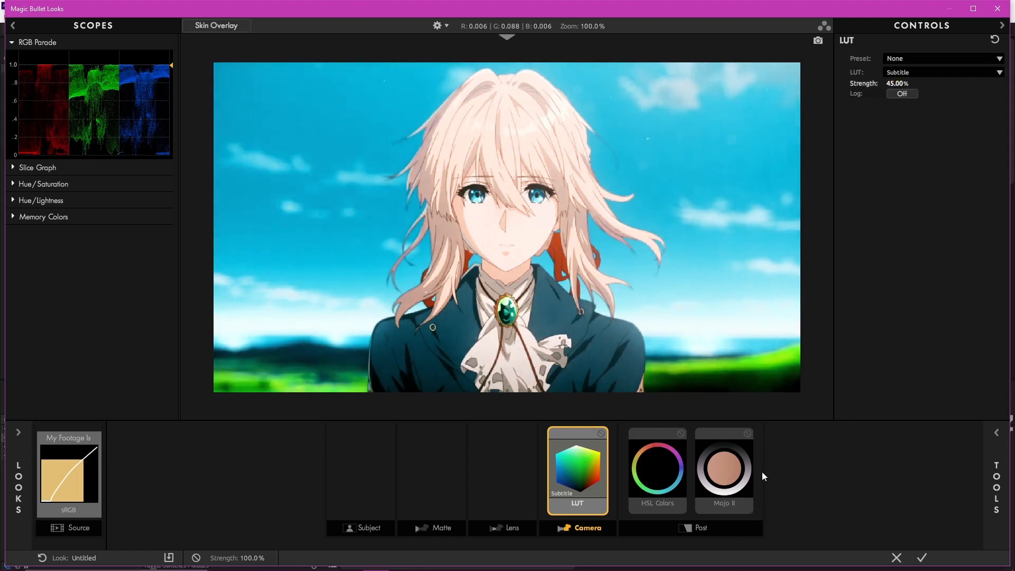
pyautogui.click(919, 556)
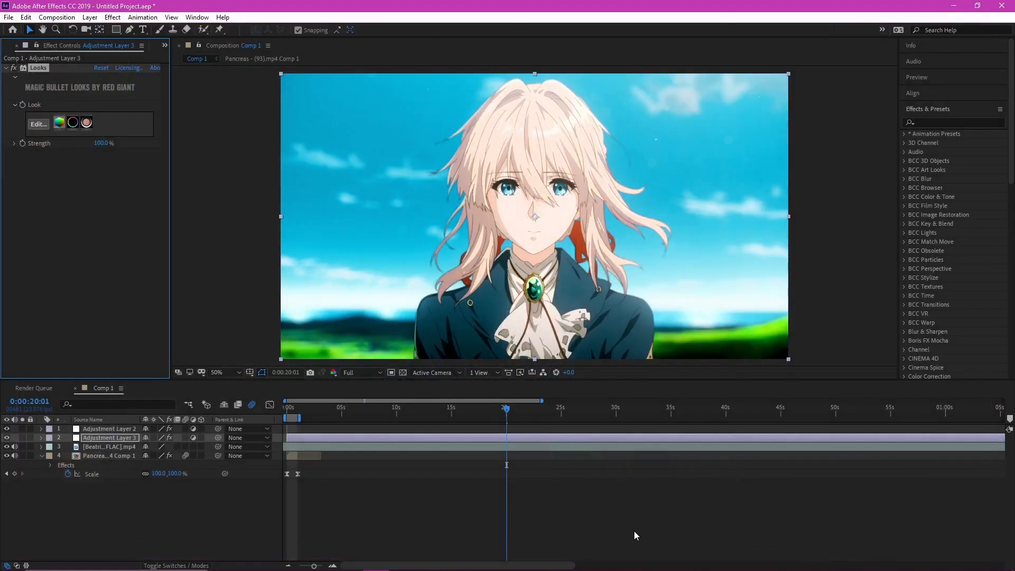
# Toggle Adjustment Layer 3's visibility repeatedly to compare the footage with and without the grade.
pyautogui.click(7, 438)
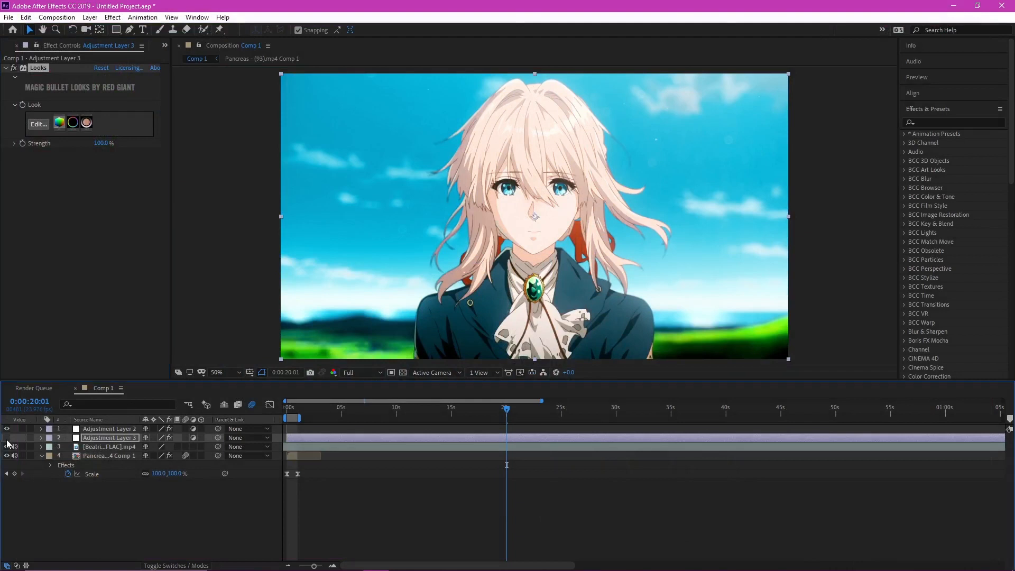
pyautogui.click(7, 438)
pyautogui.click(7, 438)
pyautogui.click(7, 438)
pyautogui.click(6, 438)
pyautogui.click(7, 437)
pyautogui.click(7, 438)
pyautogui.click(7, 438)
pyautogui.click(7, 438)
pyautogui.click(7, 437)
# Reopen the look for editing, add the 2-Strip Process tool after the LUT in the Camera stage, and lower its Green Sensitivity.
pyautogui.click(38, 124)
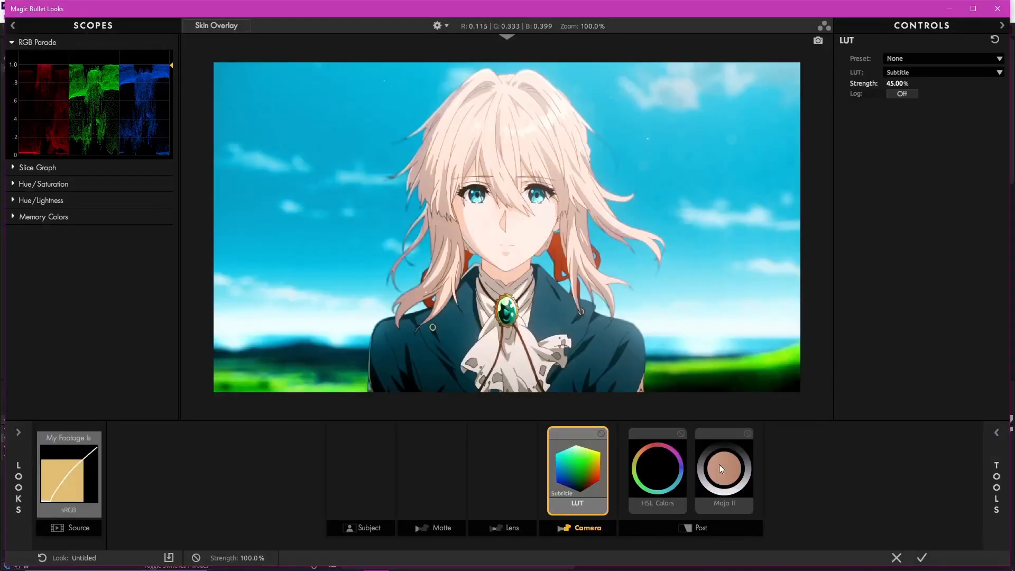
pyautogui.moveTo(997, 481)
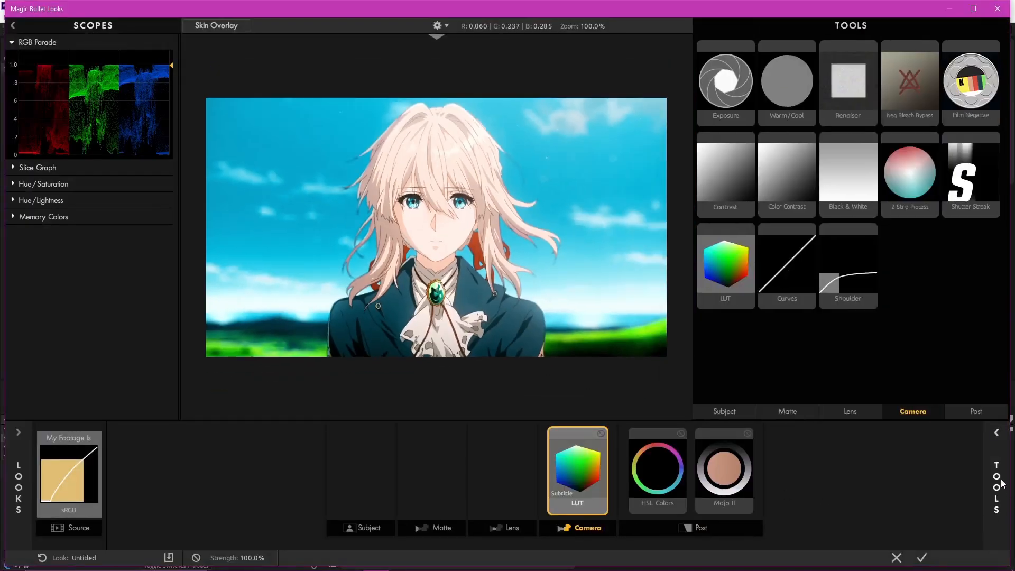
pyautogui.moveTo(921, 205); pyautogui.dragTo(617, 523)
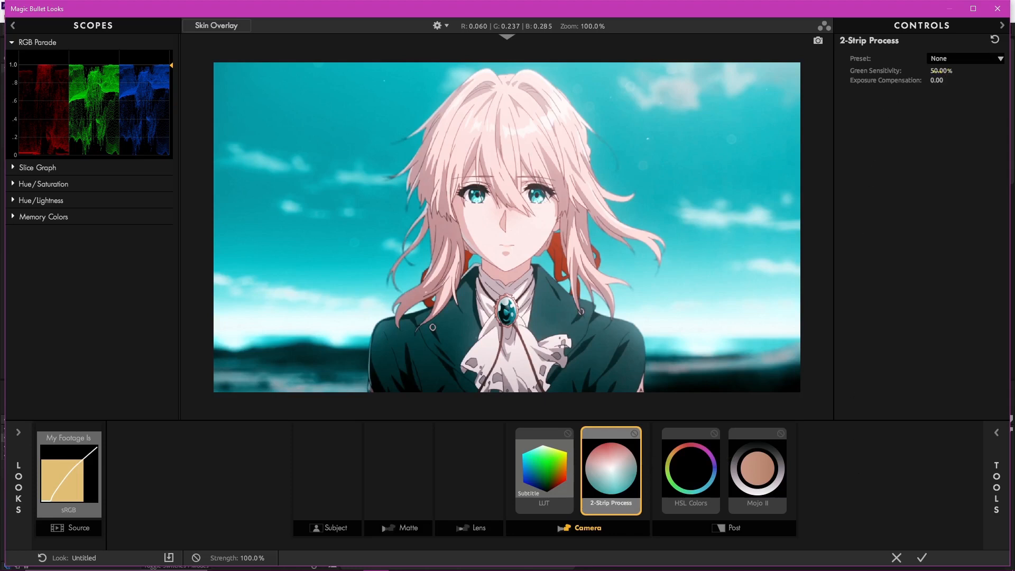
pyautogui.moveTo(941, 70)
pyautogui.mouseDown()
pyautogui.moveTo(976, 70)
pyautogui.moveTo(884, 70)
pyautogui.moveTo(928, 71)
pyautogui.mouseUp()
# Set the Subtitle LUT's Strength to 59.90%.
pyautogui.click(668, 493)
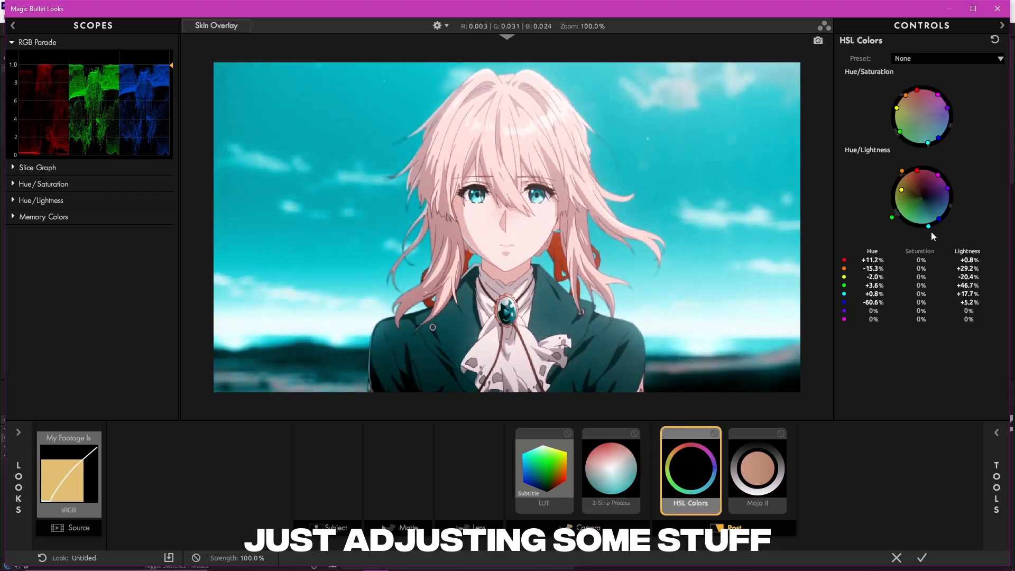
pyautogui.click(544, 468)
pyautogui.moveTo(898, 84); pyautogui.dragTo(920, 83)
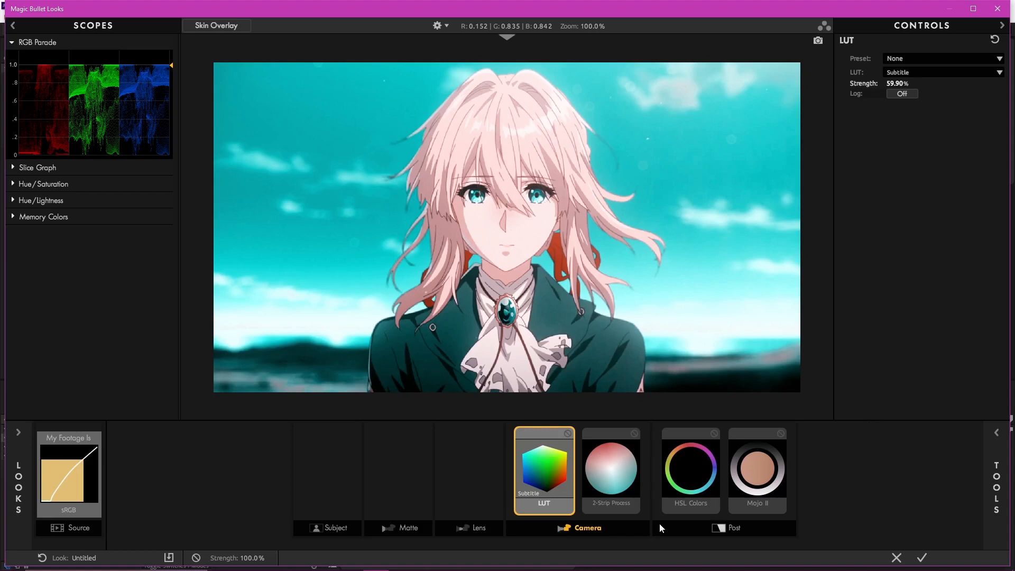
# Add the Edge Softness tool to the look's Lens stage.
pyautogui.click(1000, 491)
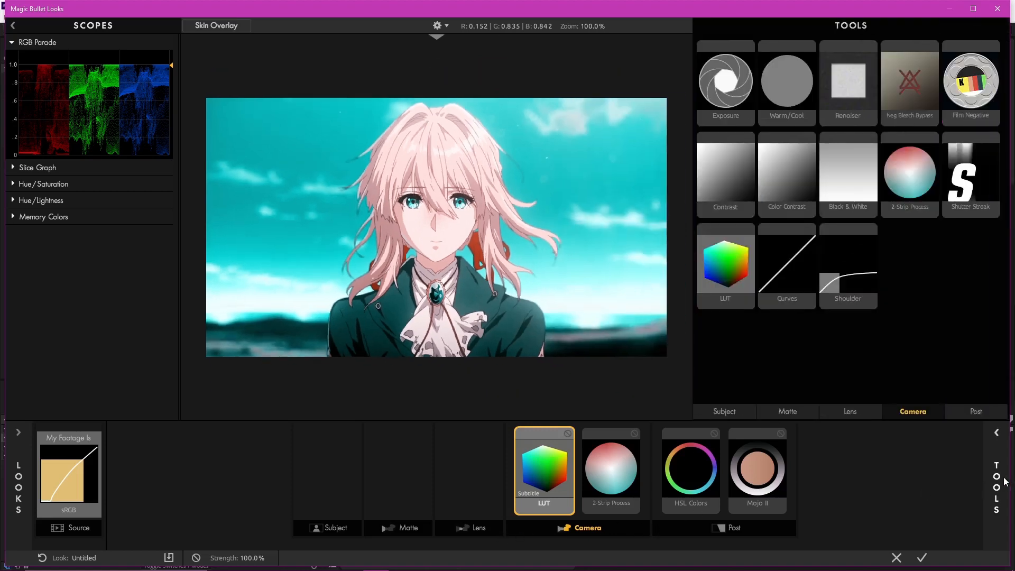
pyautogui.click(469, 508)
pyautogui.click(999, 481)
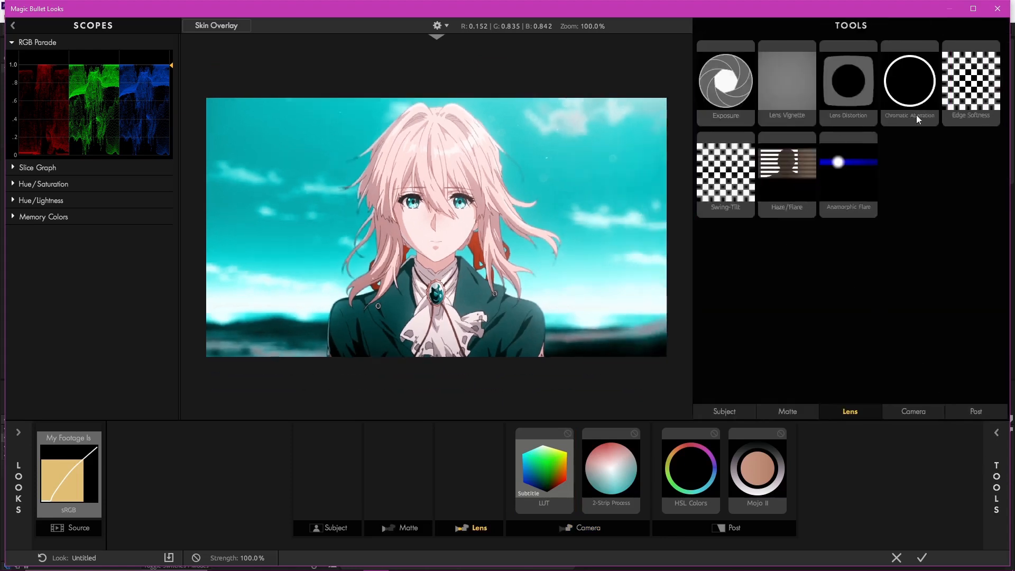
pyautogui.moveTo(990, 106); pyautogui.dragTo(496, 482)
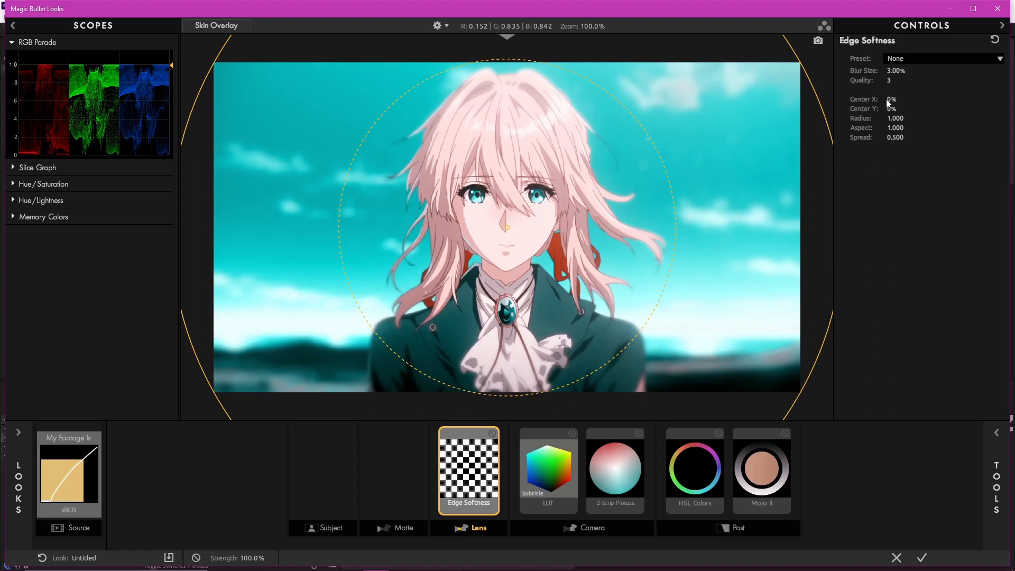
# Set Edge Softness to Quality 10, Blur Size 5% and Radius 1.509, and slightly adjust its Aspect.
pyautogui.moveTo(889, 81); pyautogui.dragTo(910, 81)
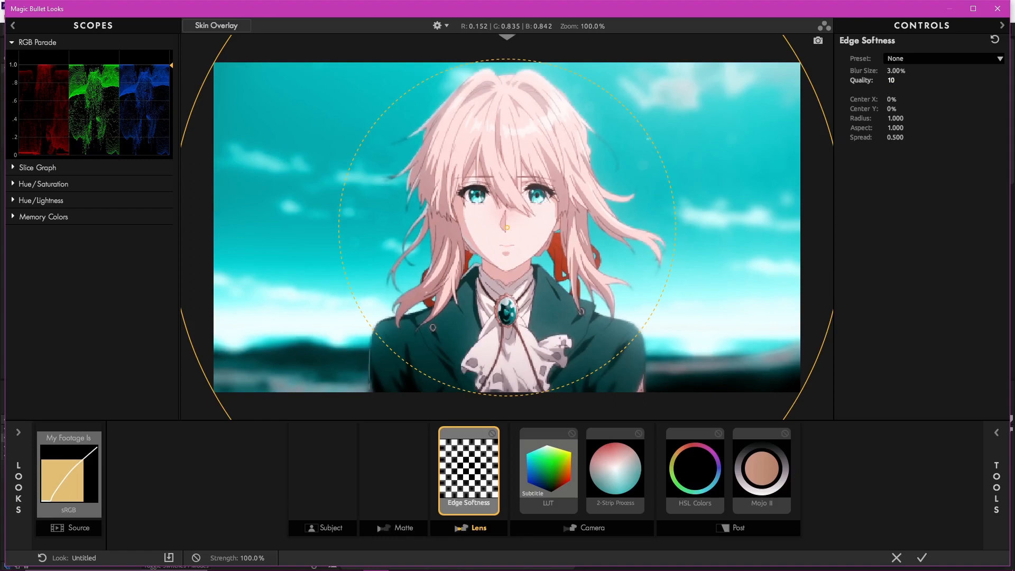
pyautogui.click(897, 71)
pyautogui.press('Return')
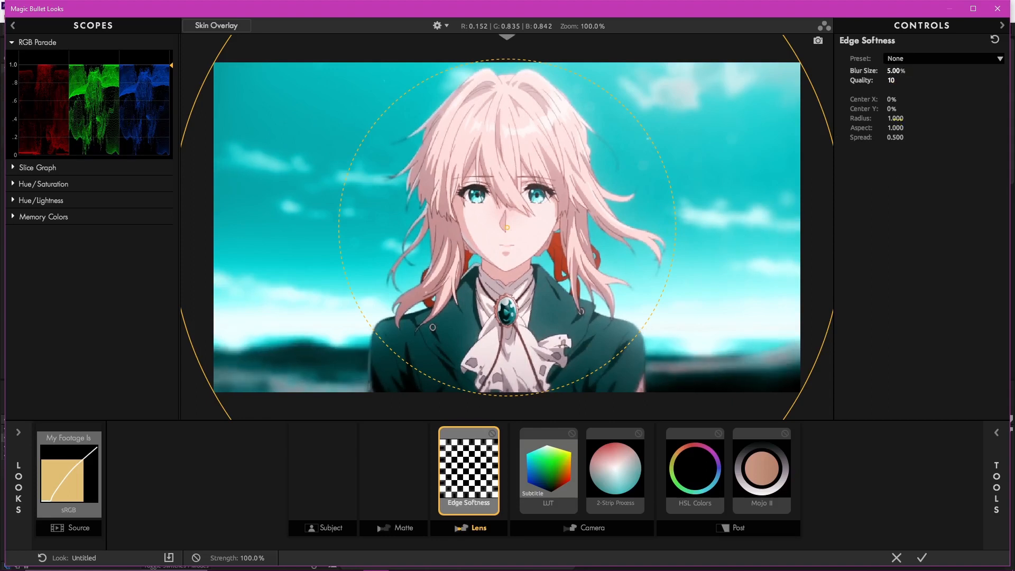
pyautogui.moveTo(896, 118); pyautogui.dragTo(934, 118)
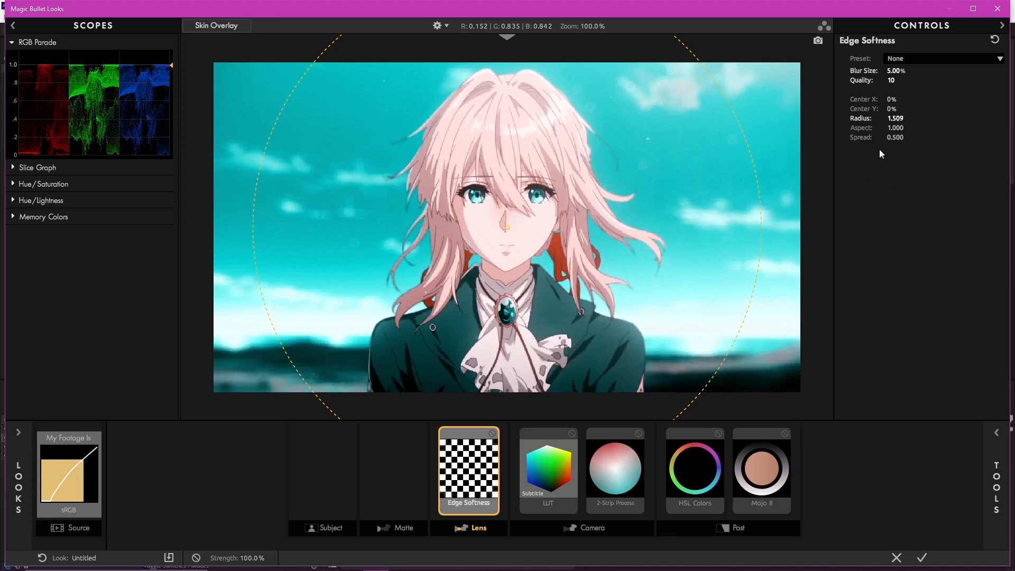
pyautogui.moveTo(895, 128); pyautogui.dragTo(891, 129)
# Add the Shadows/Highlights tool to the Subject stage and set Shadows to -1.00 and Highlights to +0.22.
pyautogui.click(327, 521)
pyautogui.click(994, 442)
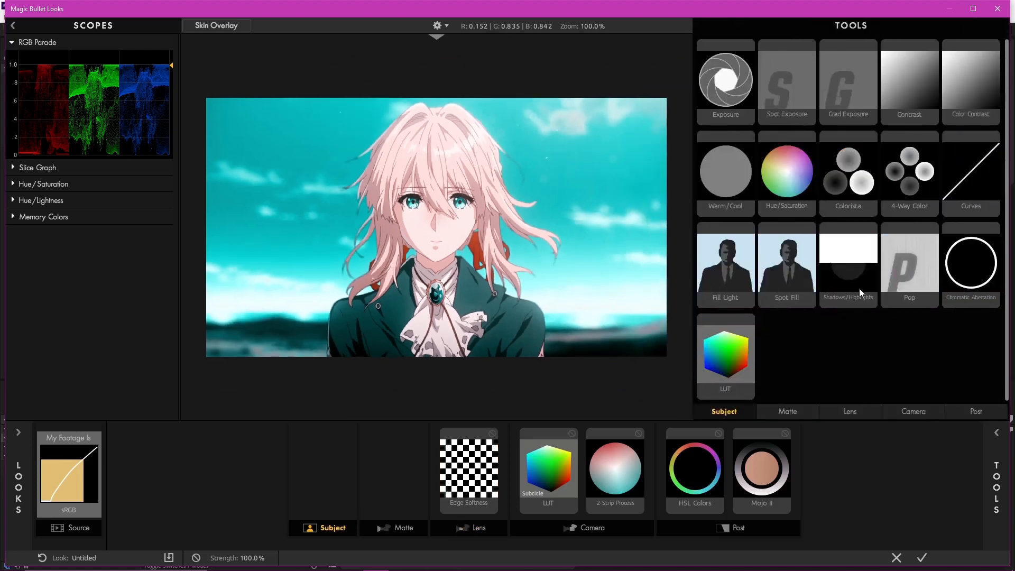
pyautogui.moveTo(848, 270); pyautogui.dragTo(311, 480)
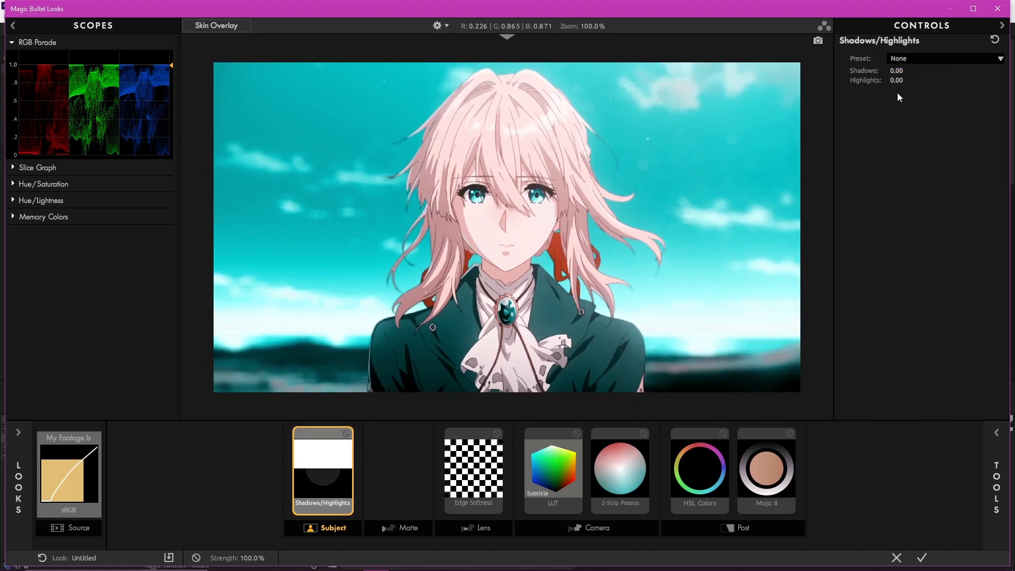
pyautogui.moveTo(898, 70); pyautogui.dragTo(857, 71)
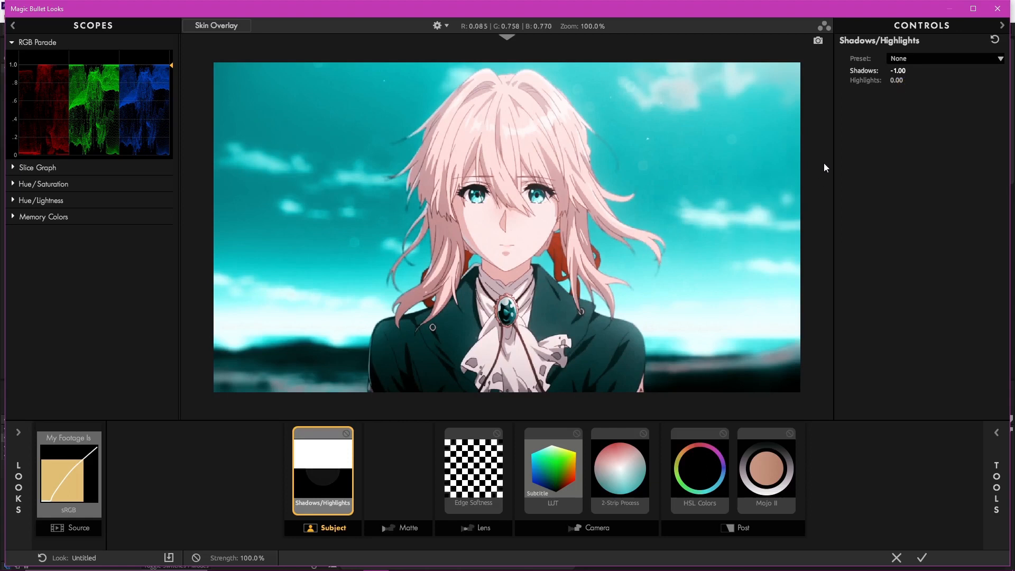
pyautogui.moveTo(893, 82)
pyautogui.mouseDown()
pyautogui.moveTo(909, 82)
pyautogui.moveTo(901, 82)
pyautogui.mouseUp()
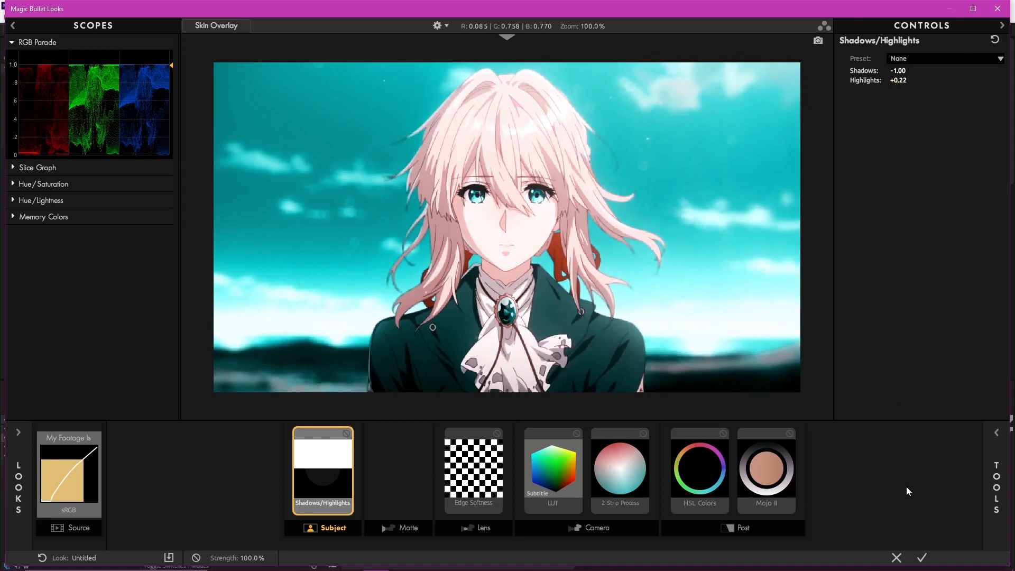
# Add the 4-Way Color tool to the look's Post stage, ahead of HSL Colors.
pyautogui.click(789, 529)
pyautogui.click(996, 486)
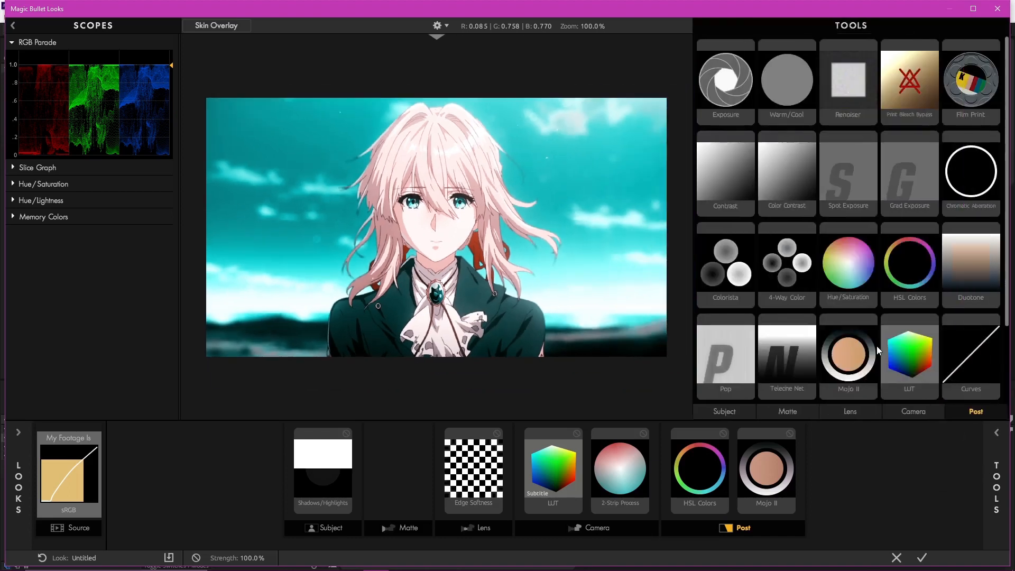
pyautogui.scroll(-1, 876, 346)
pyautogui.scroll(-2, 877, 346)
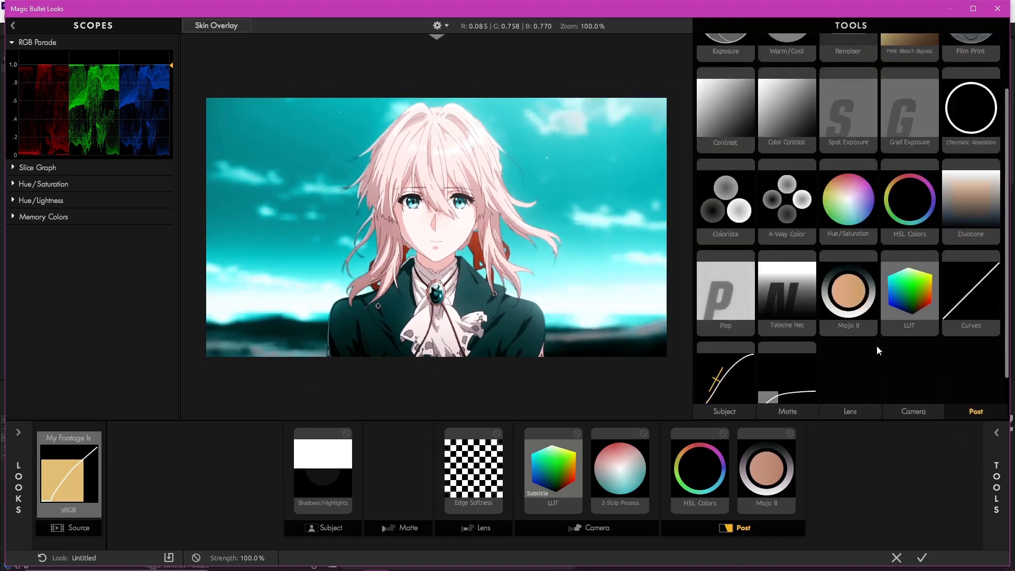
pyautogui.moveTo(791, 191); pyautogui.dragTo(677, 474)
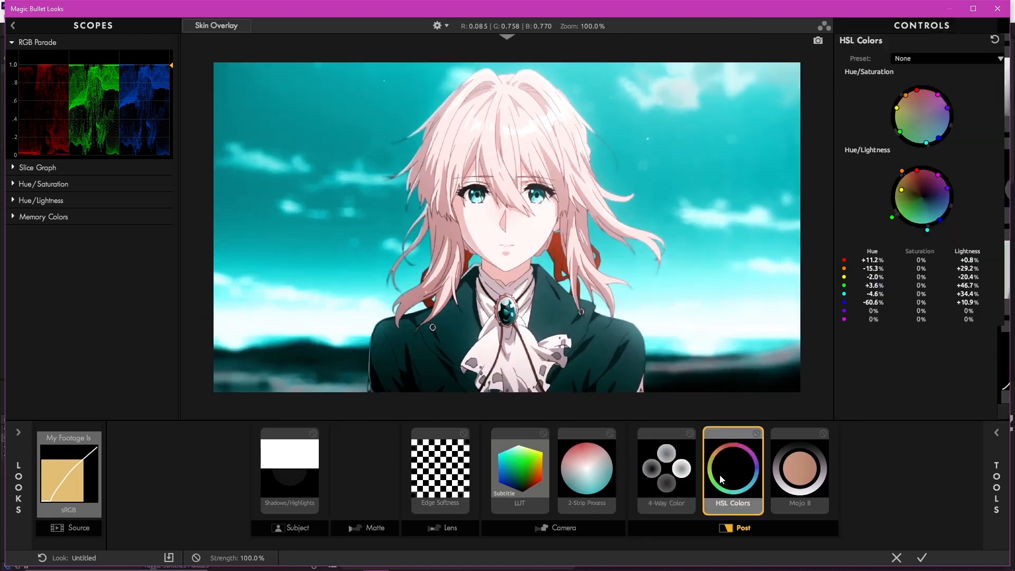
pyautogui.click(666, 468)
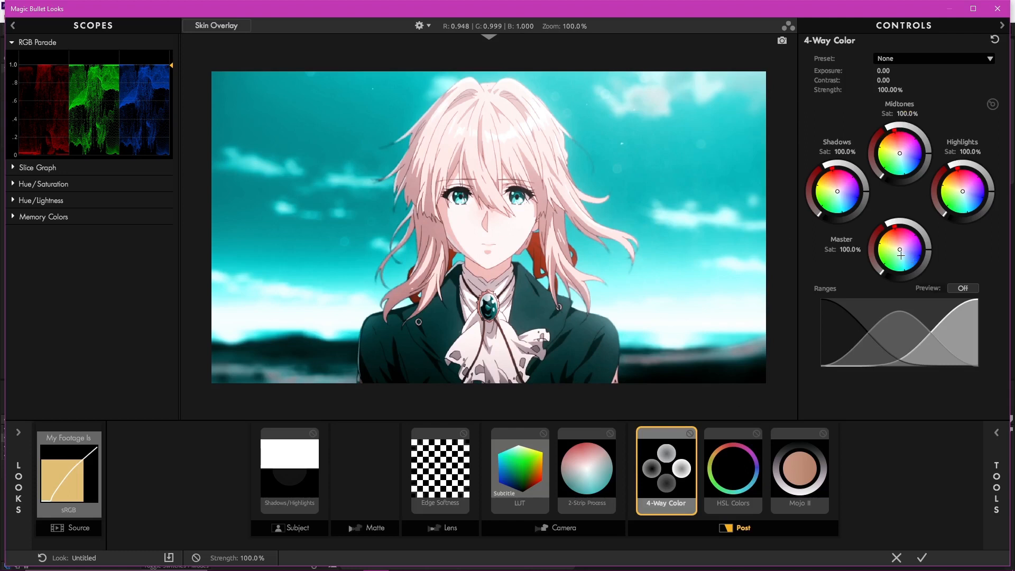
# Shift the 4-Way Color Shadows and Midtones wheels slightly toward blue, and reset the Highlights wheel to neutral after trying a blue tint.
pyautogui.moveTo(853, 201); pyautogui.dragTo(849, 201)
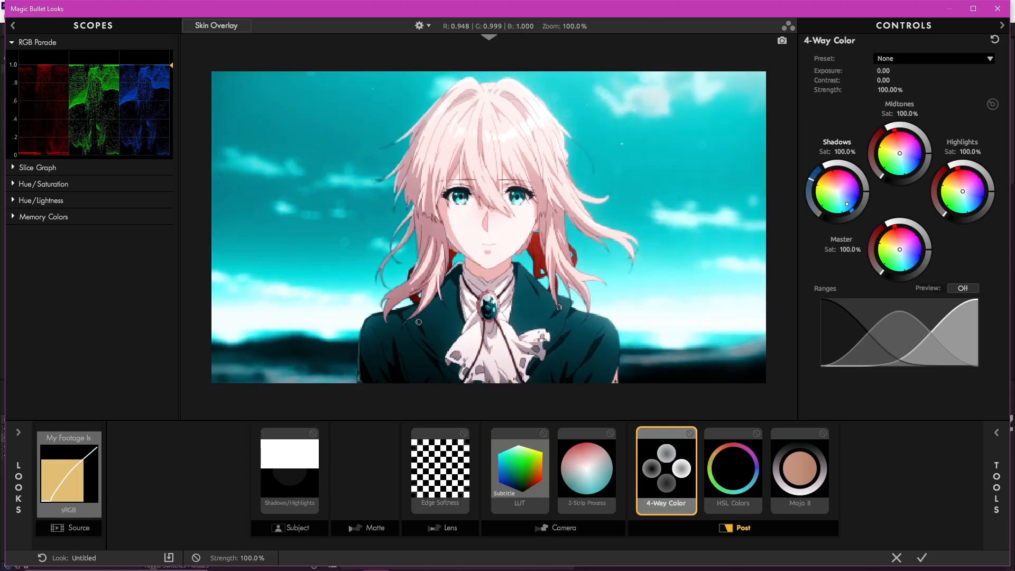
pyautogui.moveTo(844, 204); pyautogui.dragTo(850, 206)
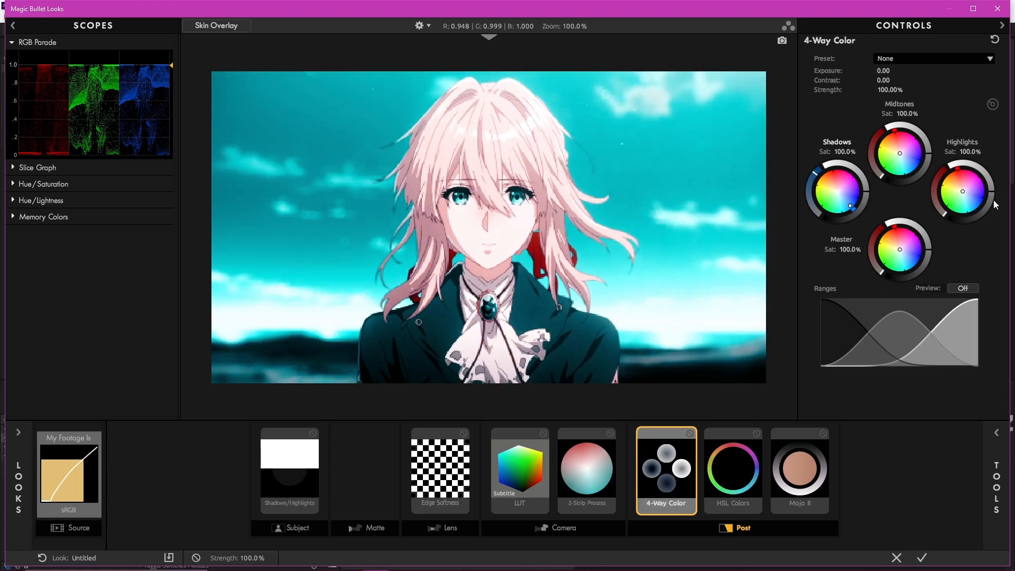
pyautogui.moveTo(977, 203); pyautogui.dragTo(976, 202)
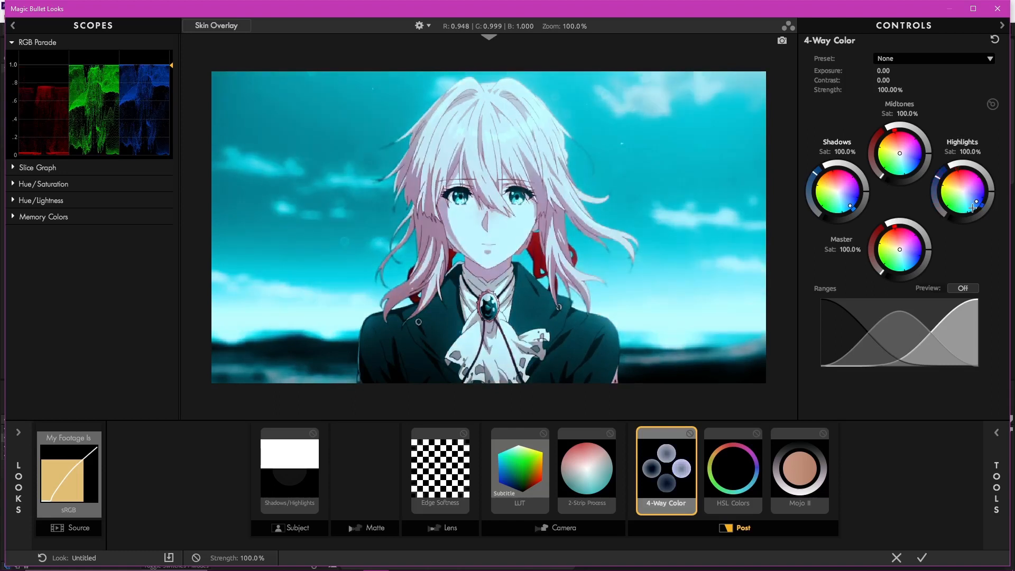
pyautogui.doubleClick(967, 213)
pyautogui.moveTo(905, 158); pyautogui.dragTo(874, 166)
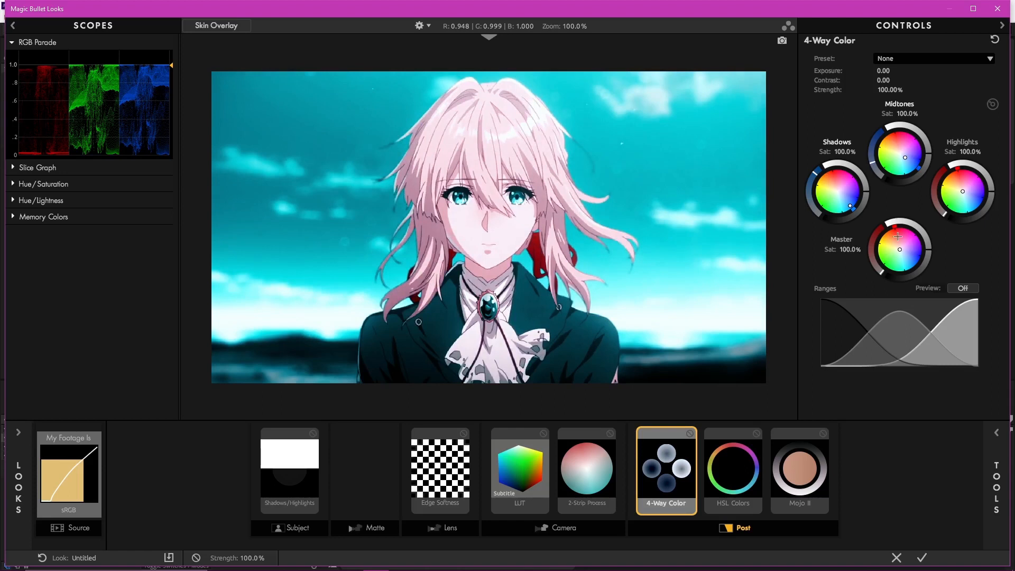
pyautogui.moveTo(873, 162); pyautogui.dragTo(906, 155)
pyautogui.moveTo(837, 191); pyautogui.dragTo(847, 198)
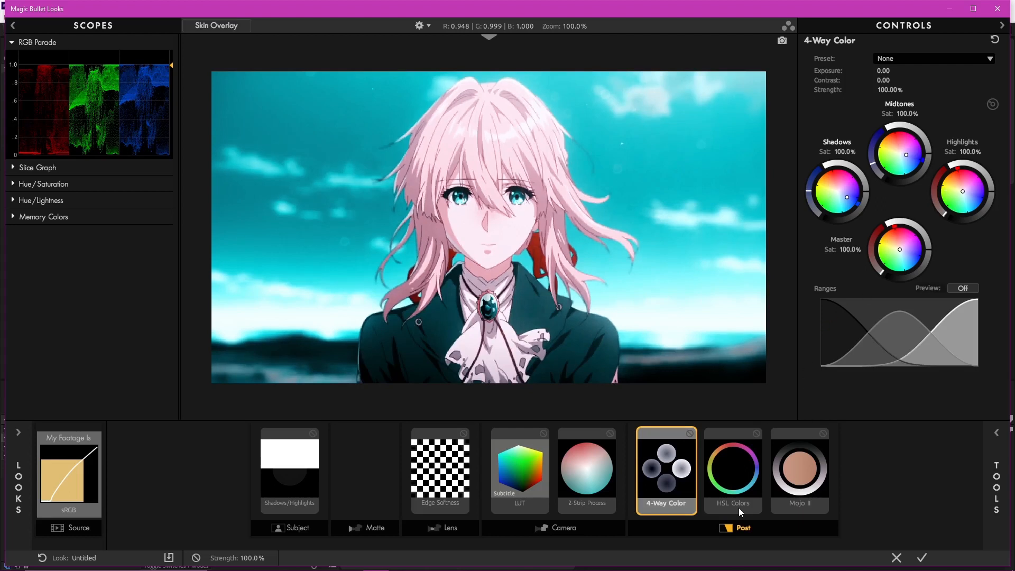
# Set the 2-Strip Process Green Sensitivity to 25.10% and apply the finished look to the adjustment layer.
pyautogui.click(587, 468)
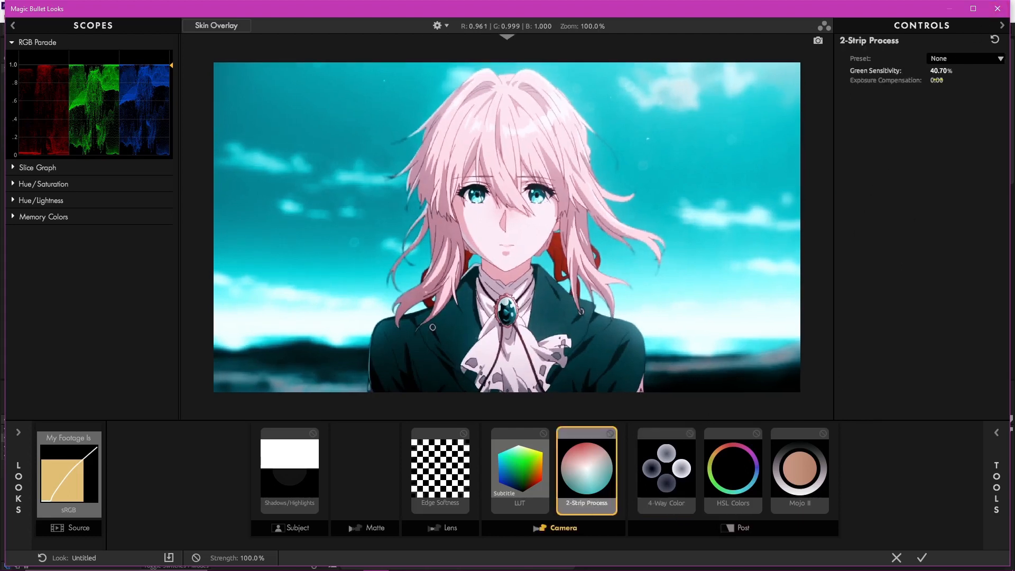
pyautogui.moveTo(941, 70)
pyautogui.mouseDown()
pyautogui.moveTo(925, 70)
pyautogui.moveTo(939, 70)
pyautogui.mouseUp()
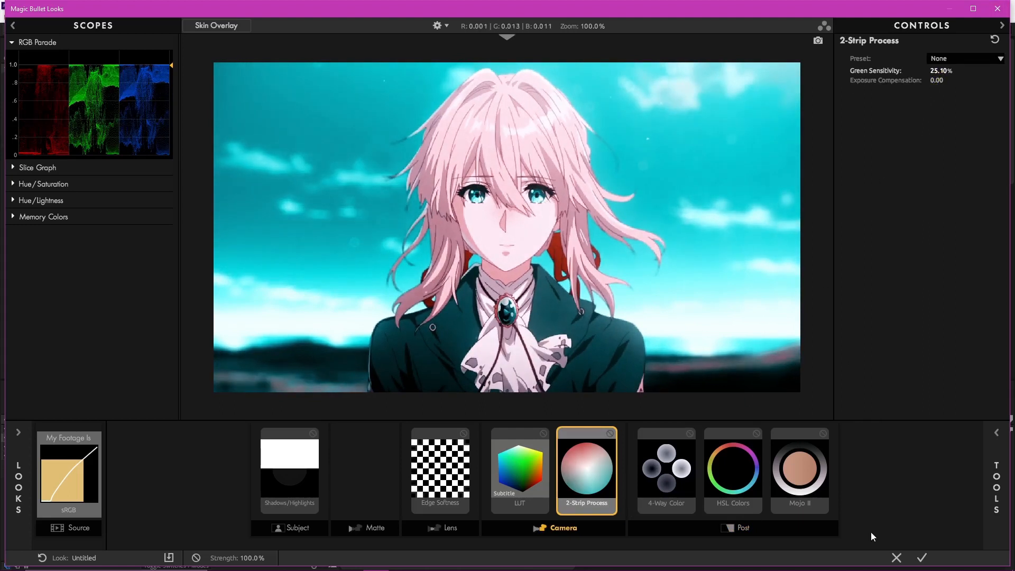
pyautogui.click(922, 557)
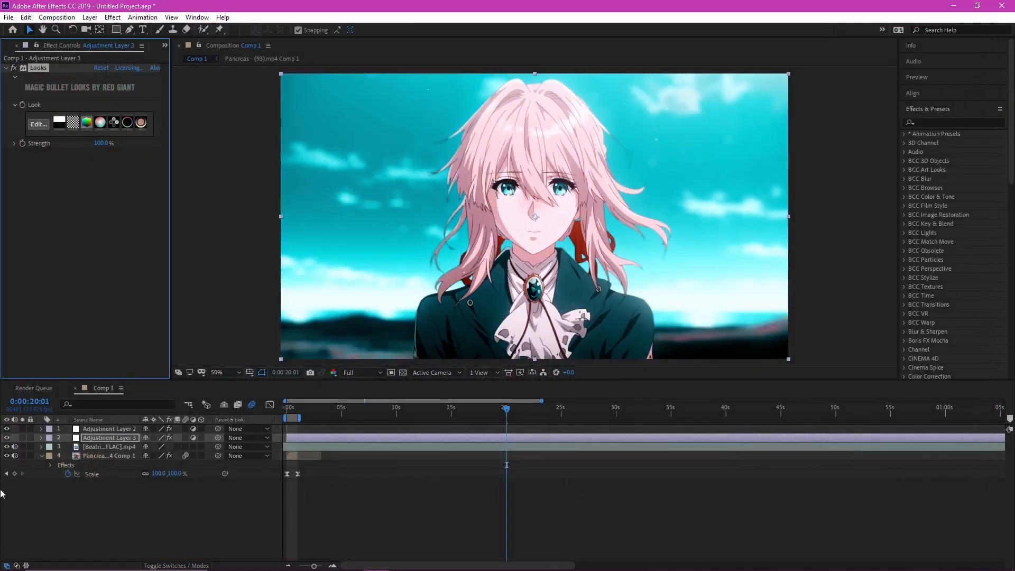
# Compare the footage with and without the color grade by toggling the visibility of Adjustment Layer 3.
pyautogui.click(8, 439)
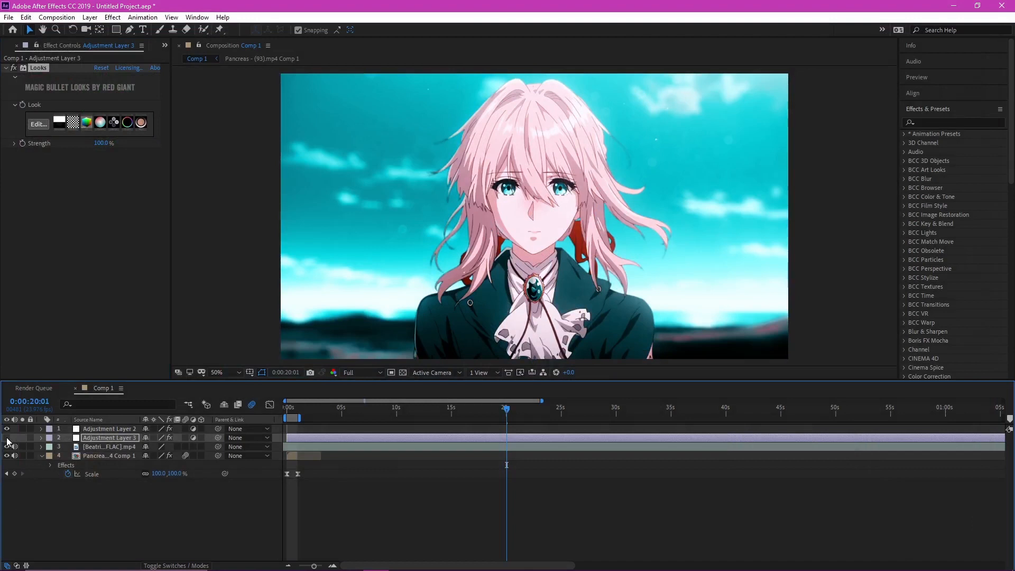
pyautogui.click(7, 438)
pyautogui.click(7, 438)
pyautogui.click(7, 439)
pyautogui.click(8, 438)
pyautogui.click(8, 438)
pyautogui.click(7, 438)
pyautogui.click(7, 438)
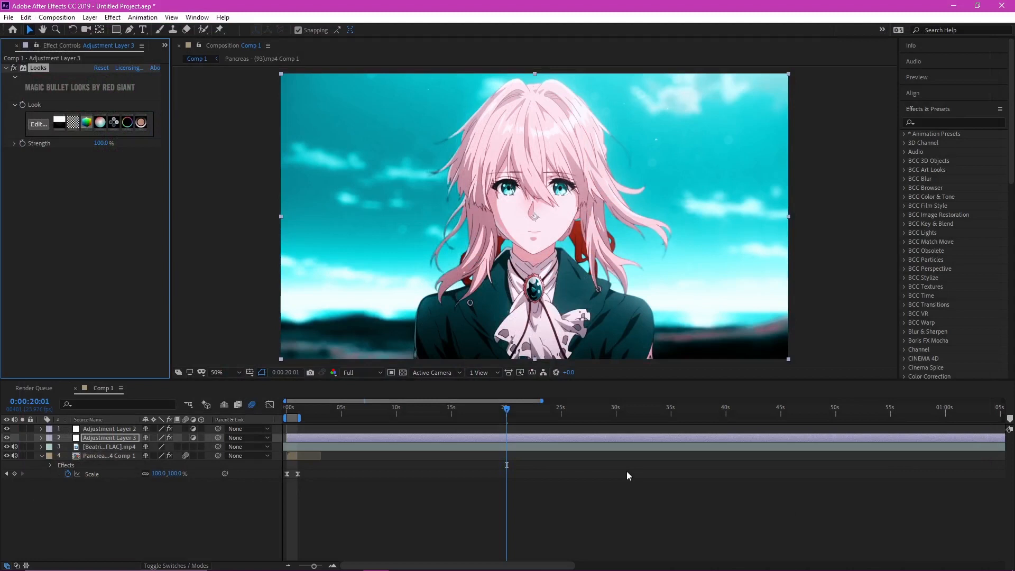
# Create a new adjustment layer above Adjustment Layer 3 and apply the Sharpen effect with a Sharpen Amount of 30.
pyautogui.hotkey('ctrl', 'alt', 'y')
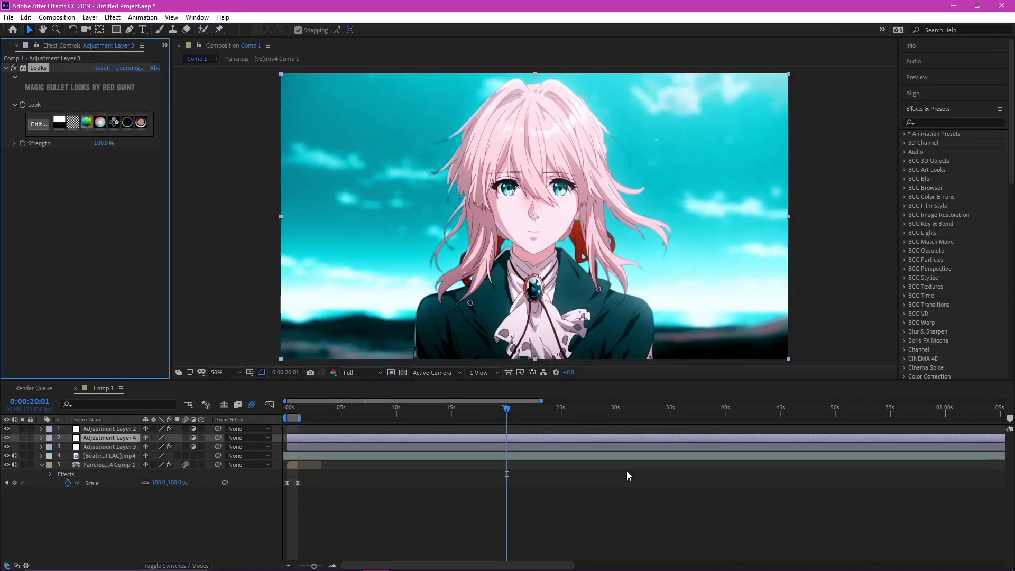
pyautogui.click(950, 121)
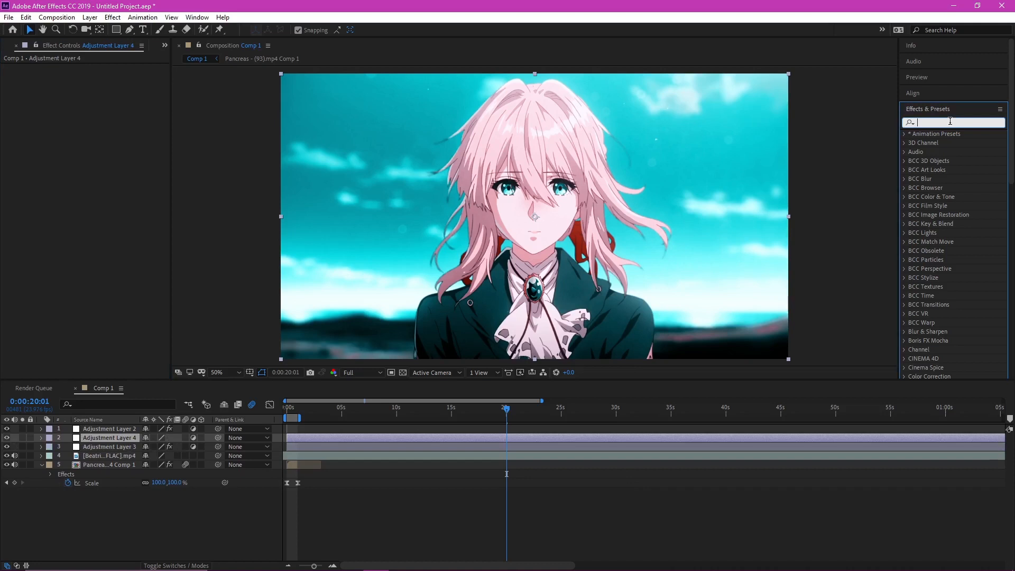
pyautogui.write('sharpen')
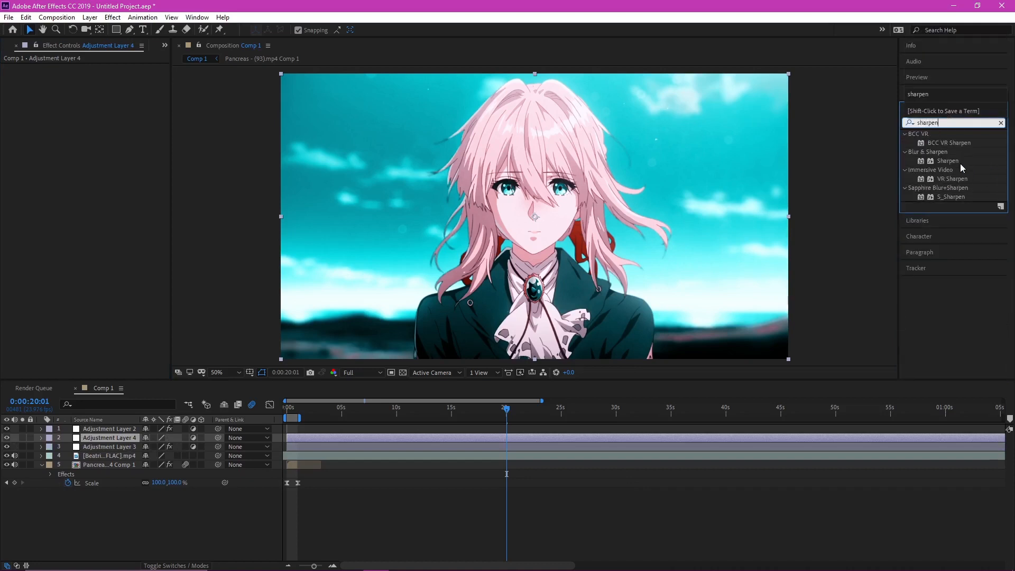
pyautogui.moveTo(948, 160); pyautogui.dragTo(540, 438)
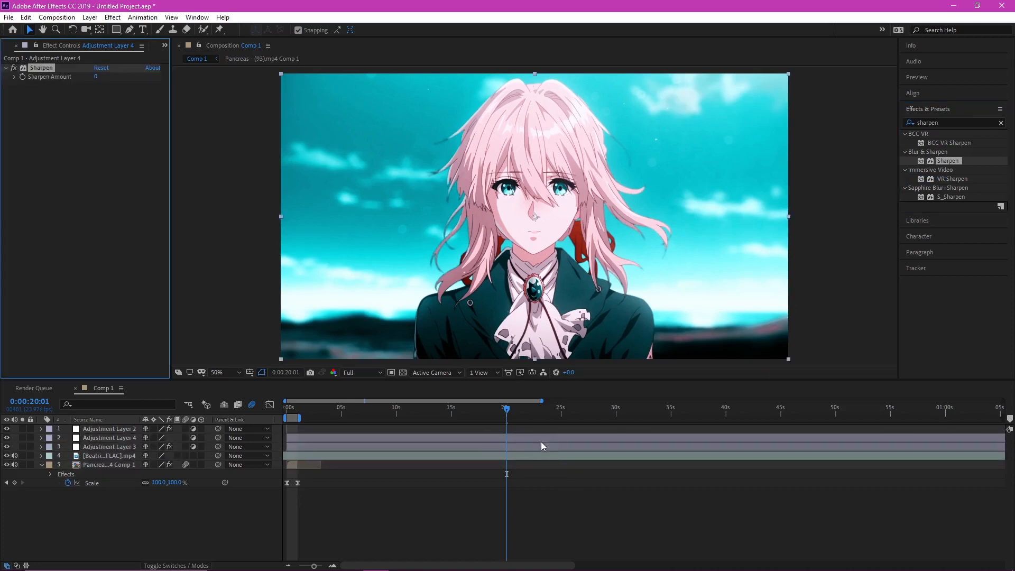
pyautogui.click(97, 78)
pyautogui.write('30')
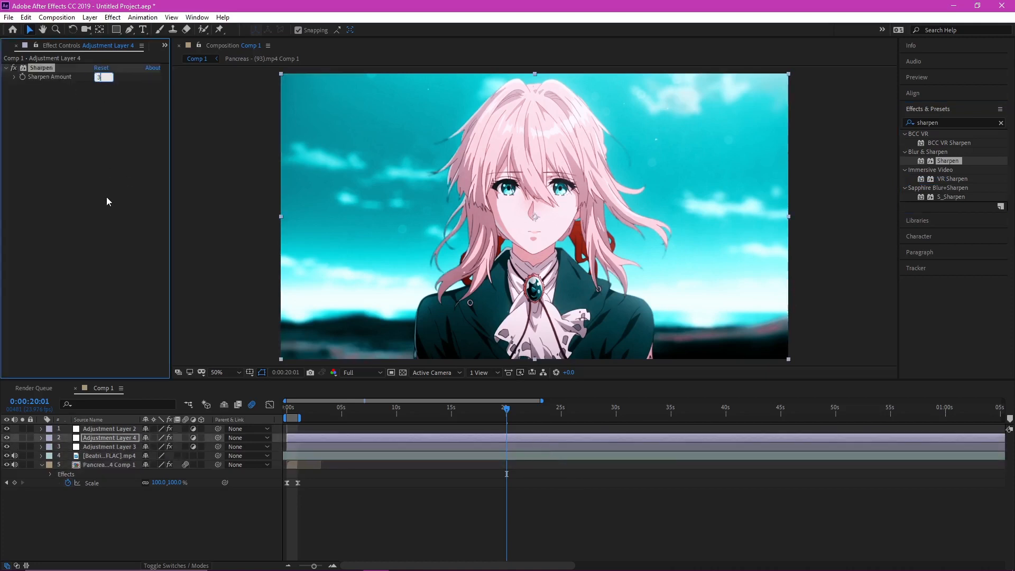
pyautogui.click(112, 241)
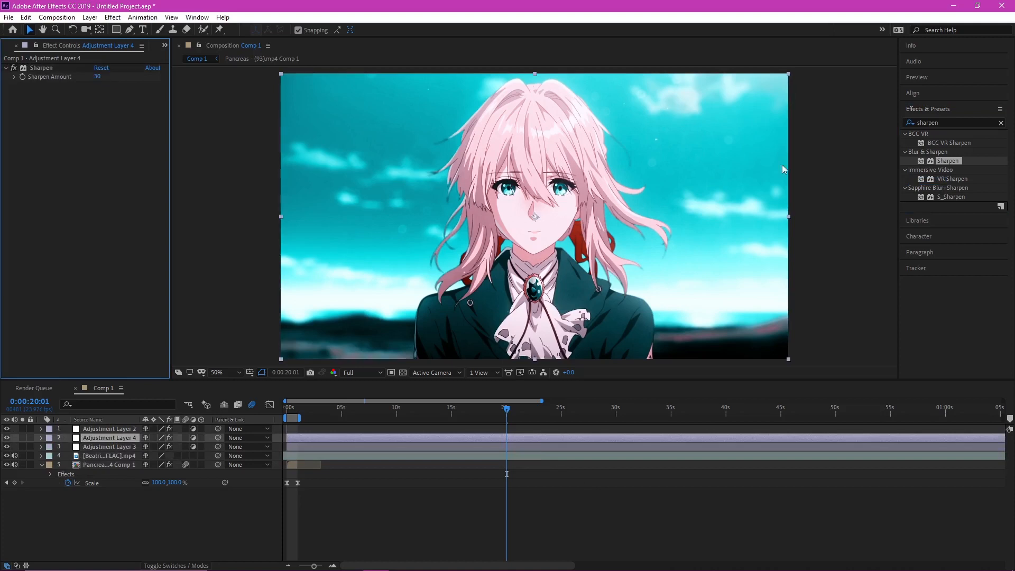
# Apply the Unsharp Mask effect to Adjustment Layer 4 with Amount 25 and Radius 50.
pyautogui.click(949, 123)
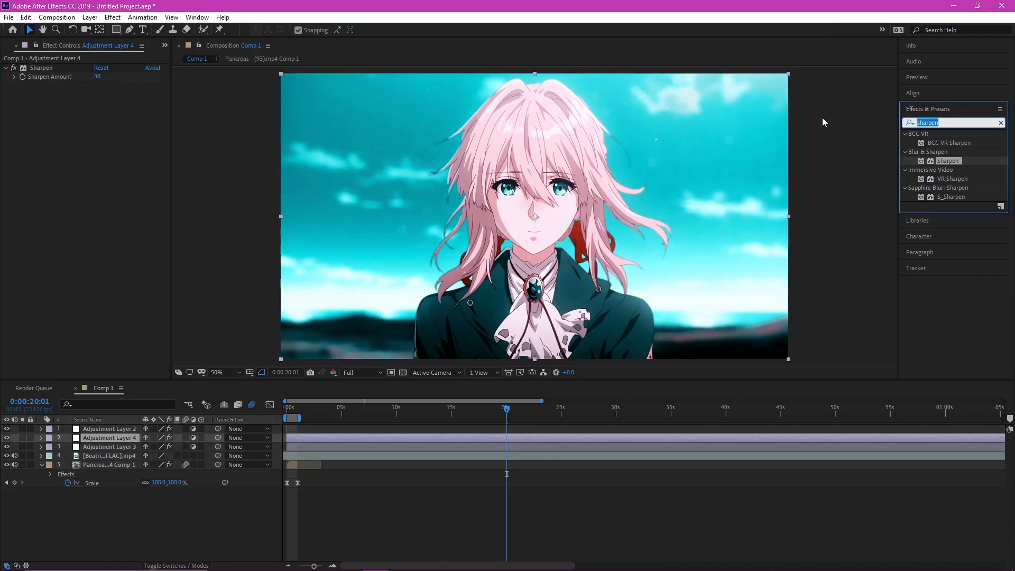
pyautogui.write('unsharp')
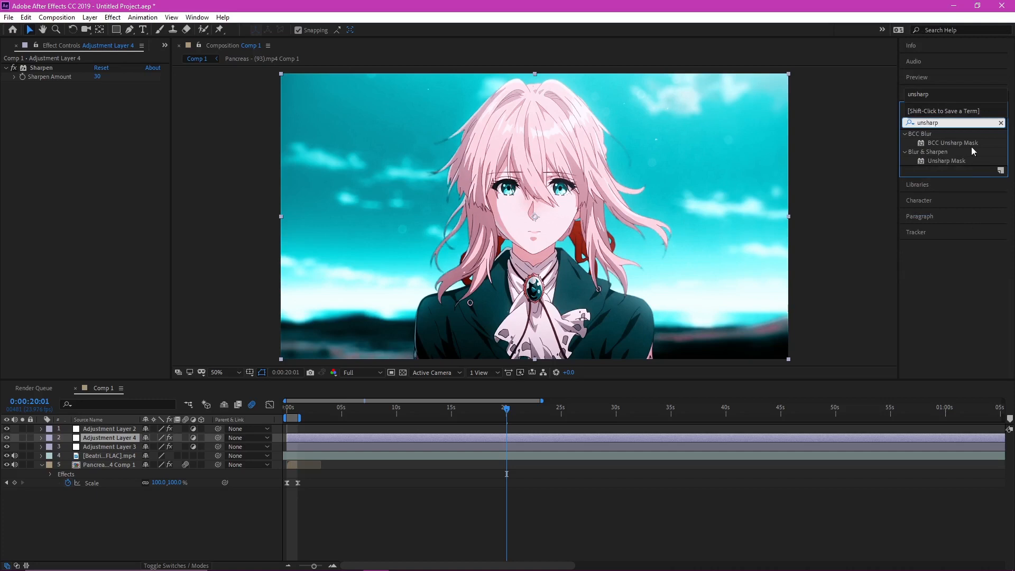
pyautogui.moveTo(960, 160); pyautogui.dragTo(125, 208)
pyautogui.click(98, 94)
pyautogui.write('2')
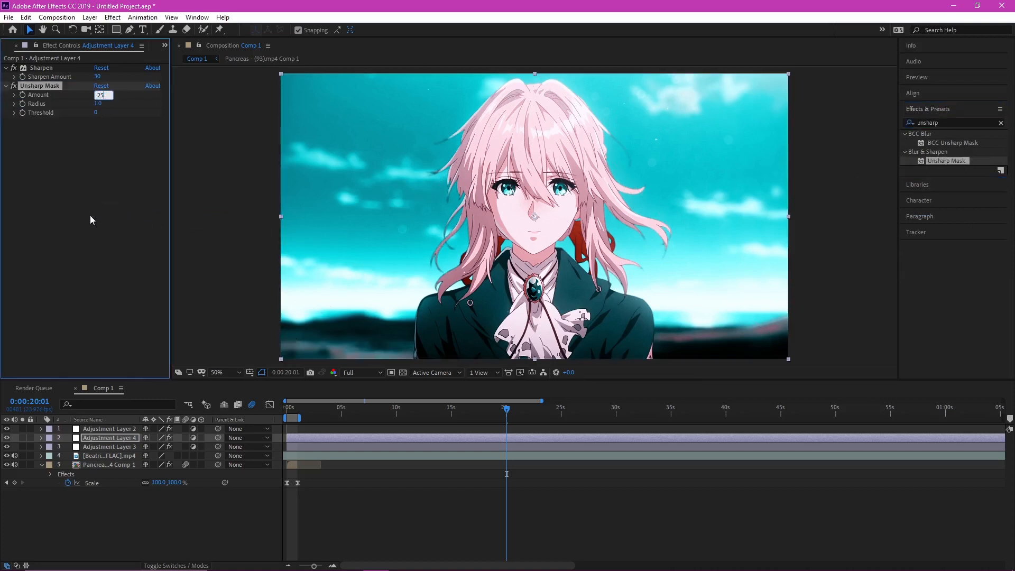
pyautogui.write('5')
pyautogui.click(90, 171)
pyautogui.click(102, 103)
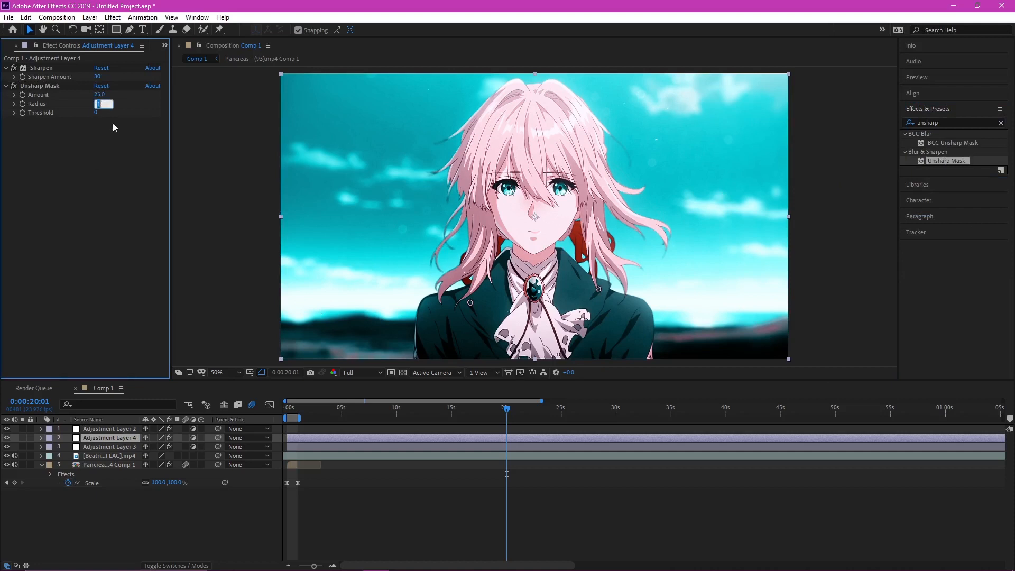
pyautogui.write('50')
pyautogui.click(113, 220)
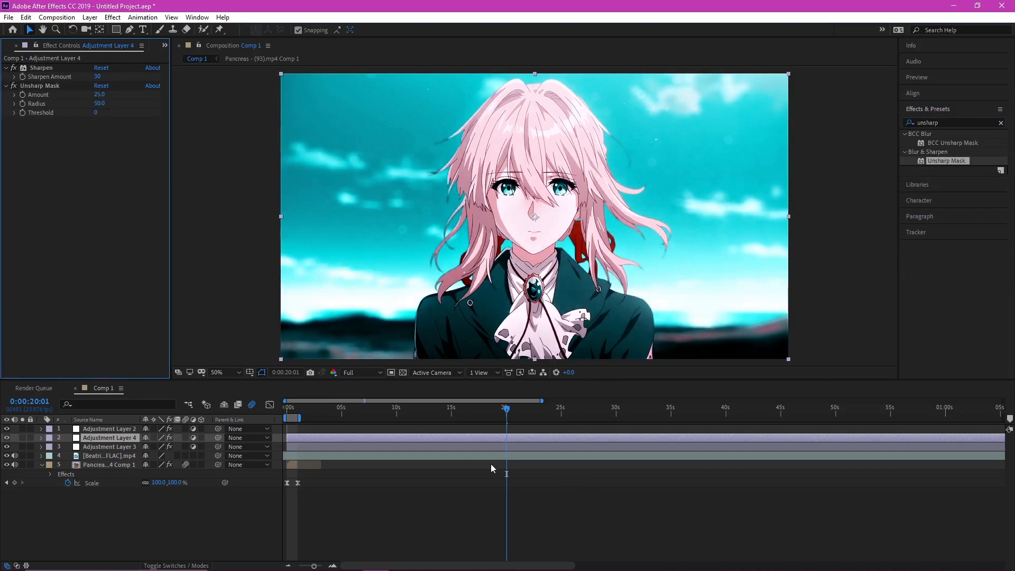
# Compare the footage with and without sharpening by toggling the visibility of Adjustment Layer 4.
pyautogui.click(6, 438)
pyautogui.click(7, 439)
pyautogui.click(7, 438)
pyautogui.click(7, 439)
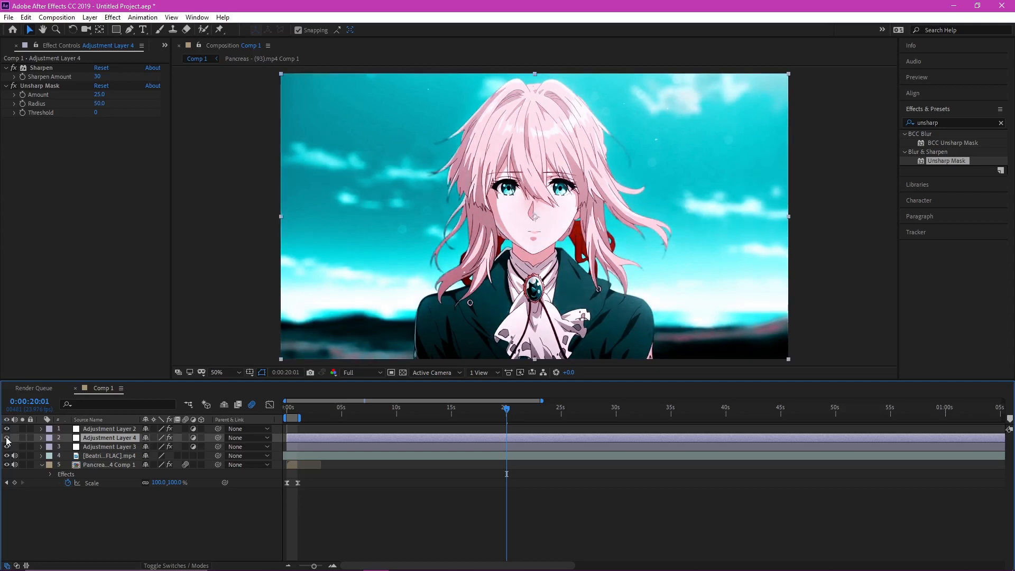
pyautogui.click(7, 438)
pyautogui.click(7, 438)
# Compare the footage with both Adjustment Layers 3 and 4 hidden and shown, and view the frame at 0:00:19:14.
pyautogui.moveTo(276, 436); pyautogui.dragTo(277, 449)
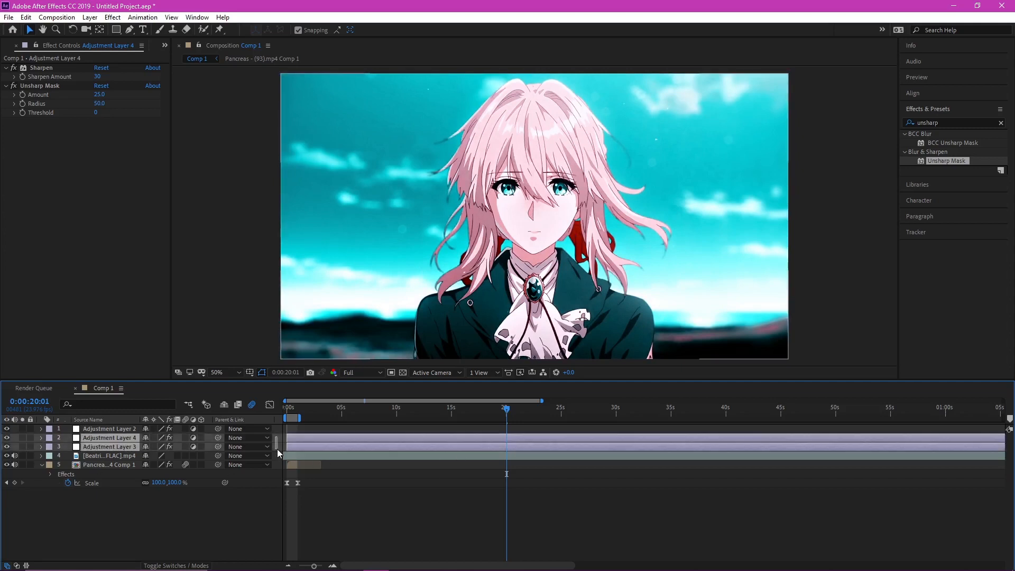
pyautogui.click(7, 447)
pyautogui.click(7, 447)
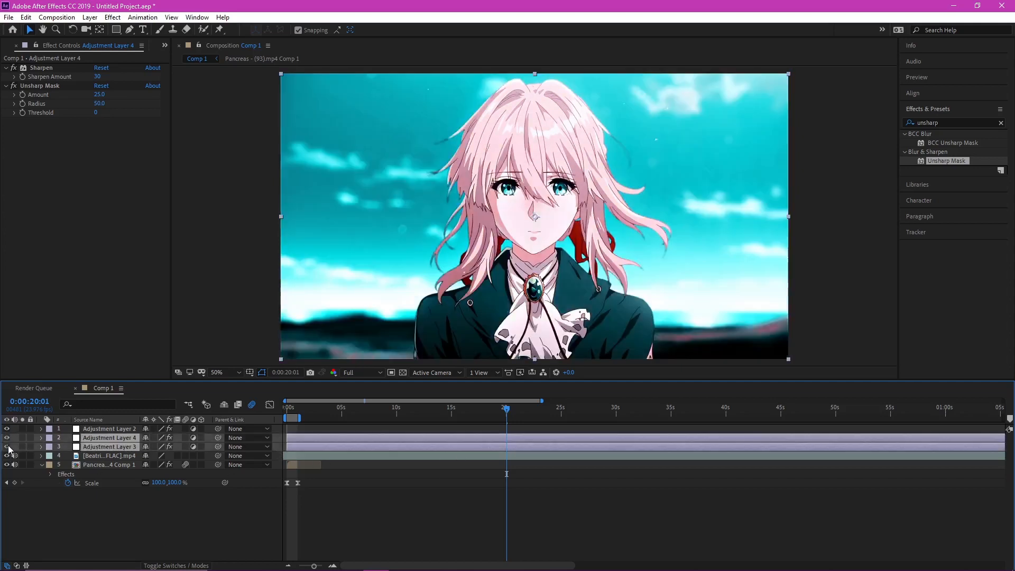
pyautogui.click(7, 448)
pyautogui.click(7, 447)
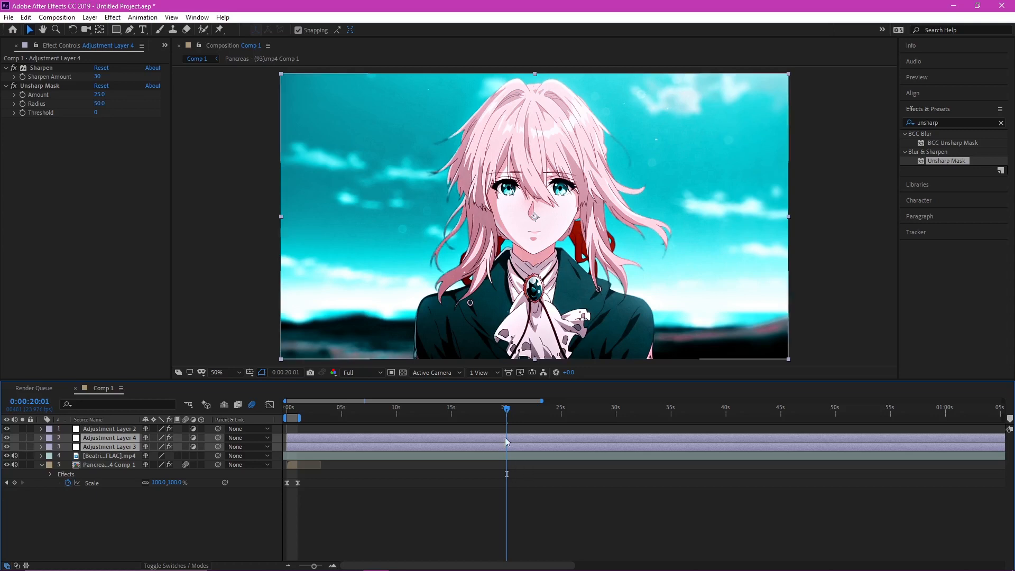
pyautogui.moveTo(505, 416); pyautogui.dragTo(502, 410)
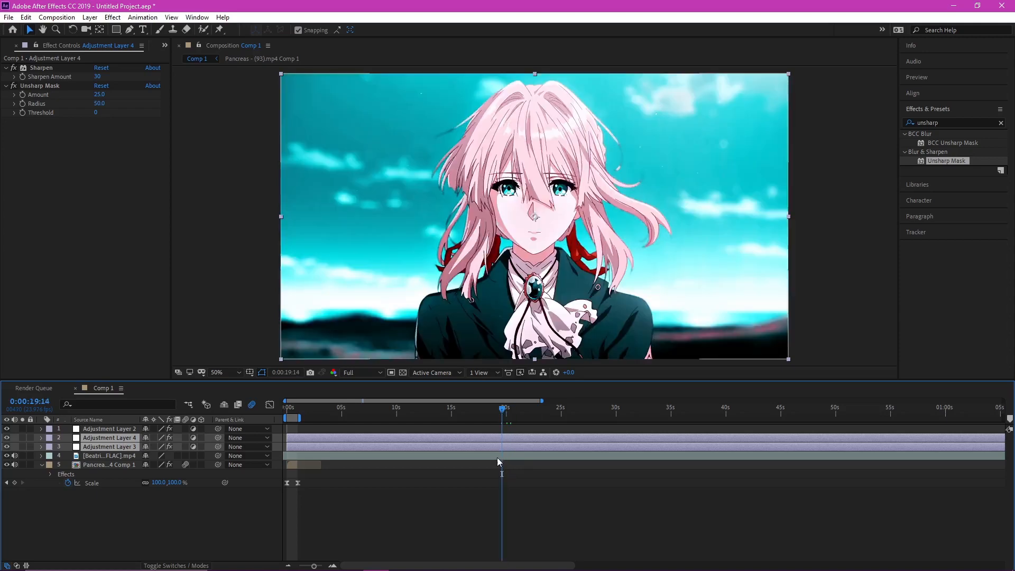